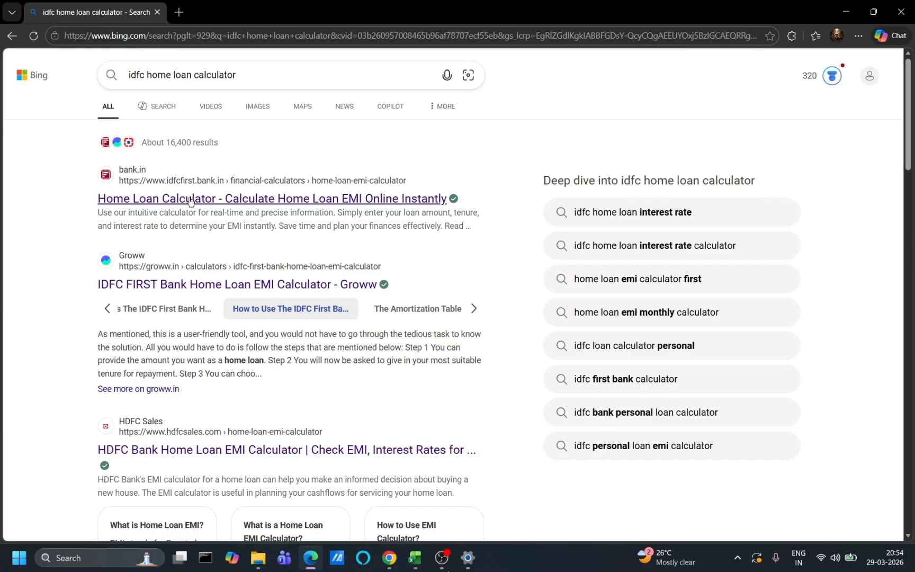
# - Open the IDFC FIRST Bank home loan EMI calculator from the search results and set the loan amount to 1000000
pyautogui.click(189, 200)
pyautogui.scroll(-4, 260, 374)
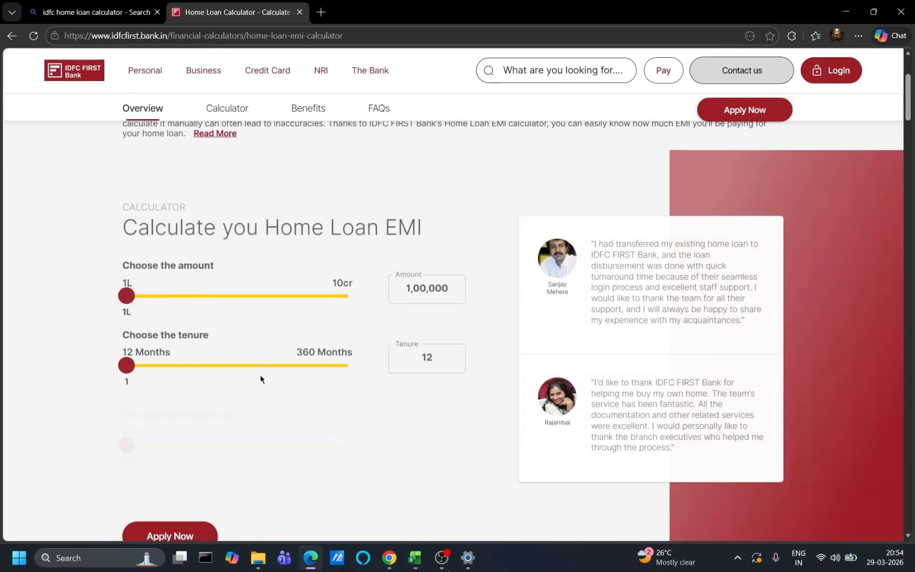
pyautogui.doubleClick(413, 231)
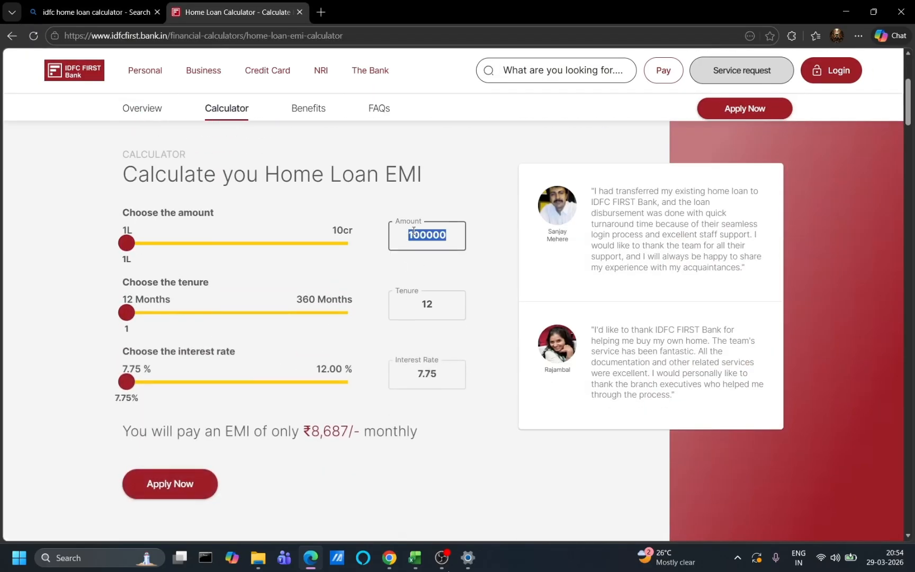
pyautogui.write('10000')
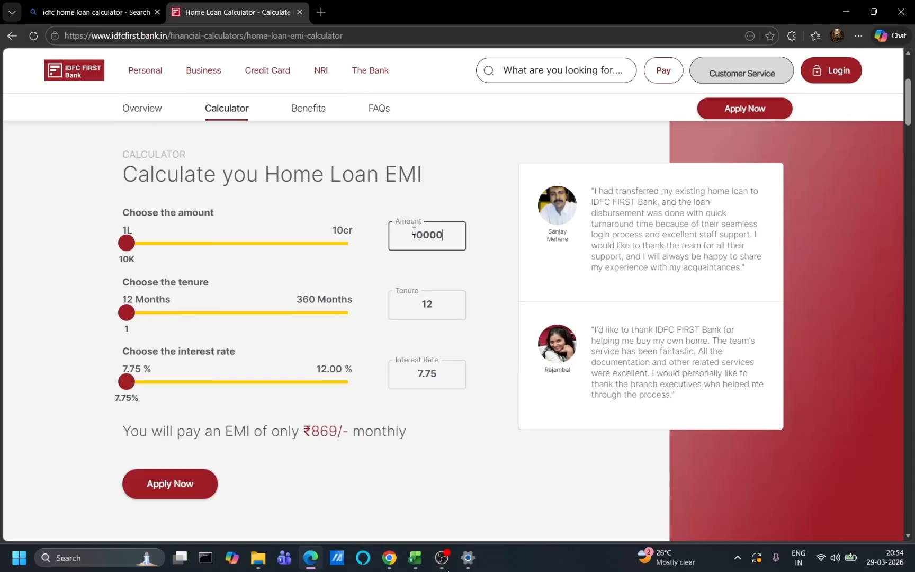
pyautogui.write('00')
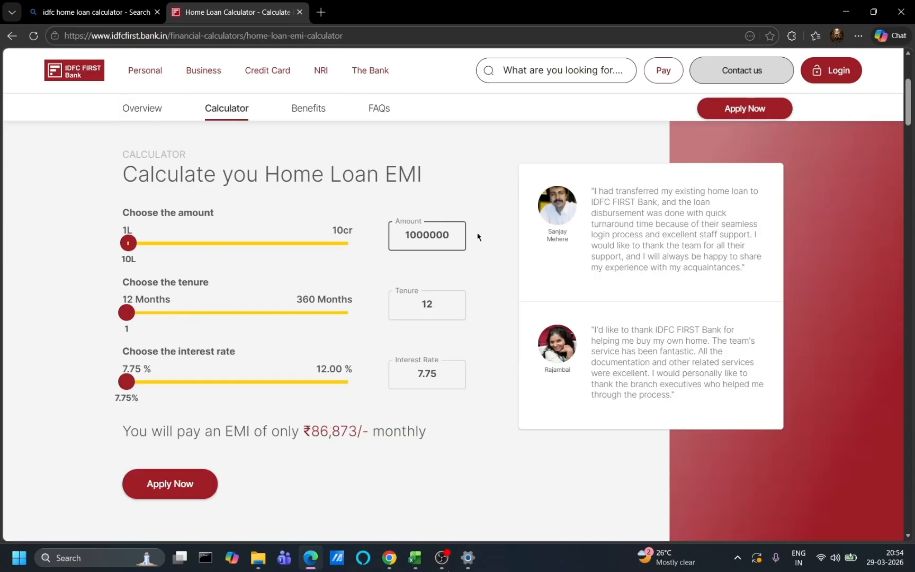
# - Set the calculator's tenure to 120 months and its interest rate to 9%
pyautogui.doubleClick(426, 312)
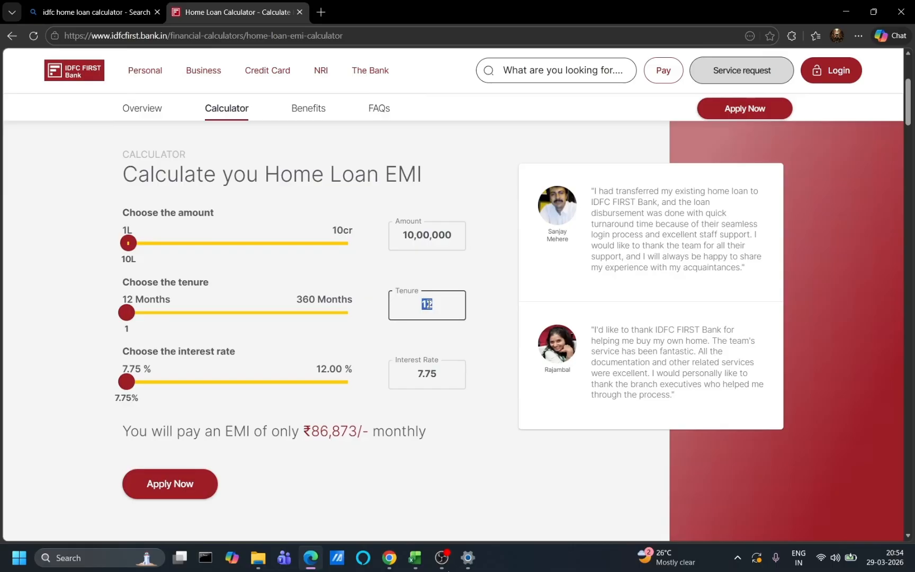
pyautogui.write('120')
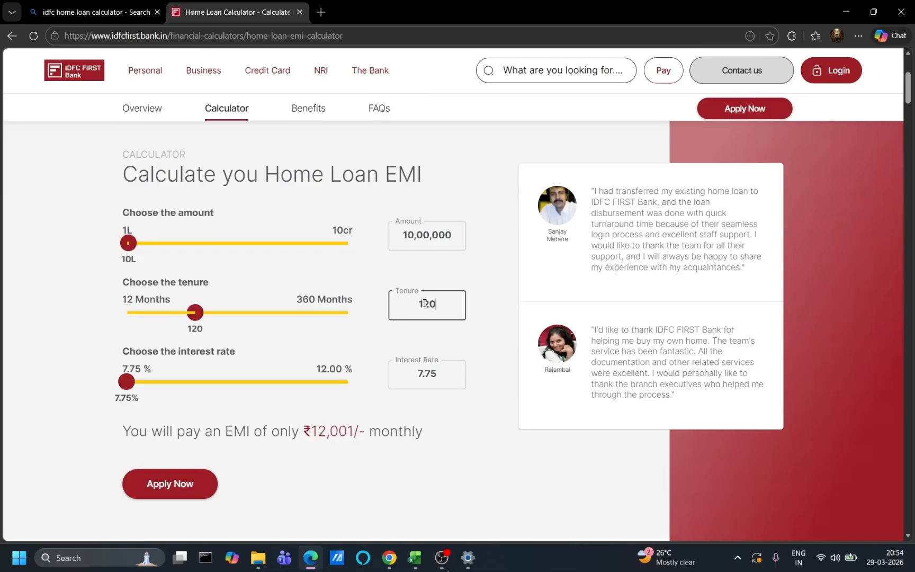
pyautogui.doubleClick(424, 372)
pyautogui.write('9')
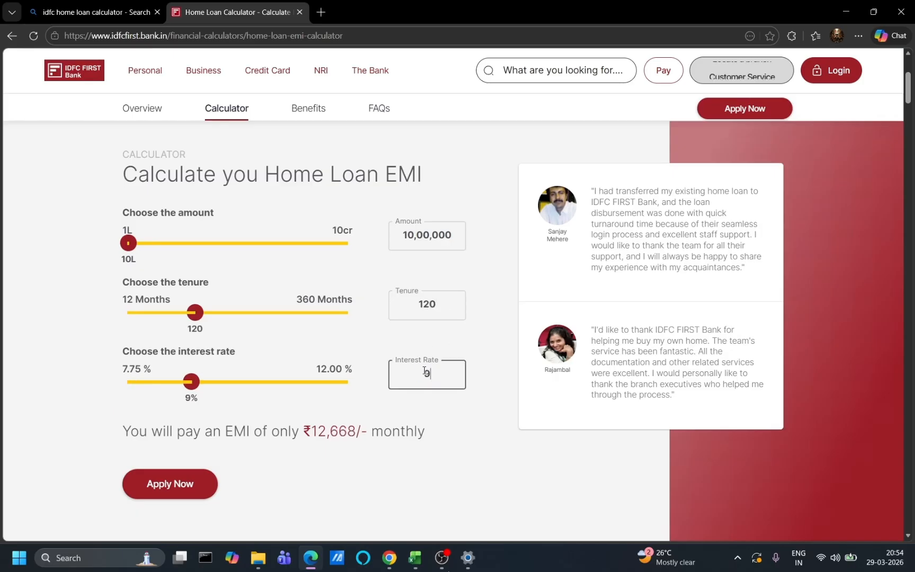
pyautogui.click(303, 431)
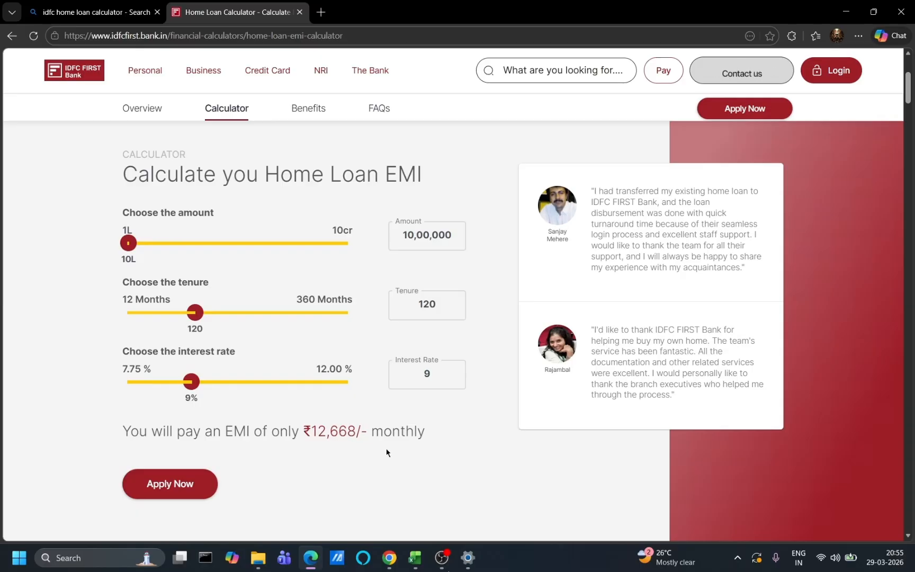
# - Examine the amortization schedule below the calculator, including the balance remaining after the first month
pyautogui.scroll(-6, 371, 450)
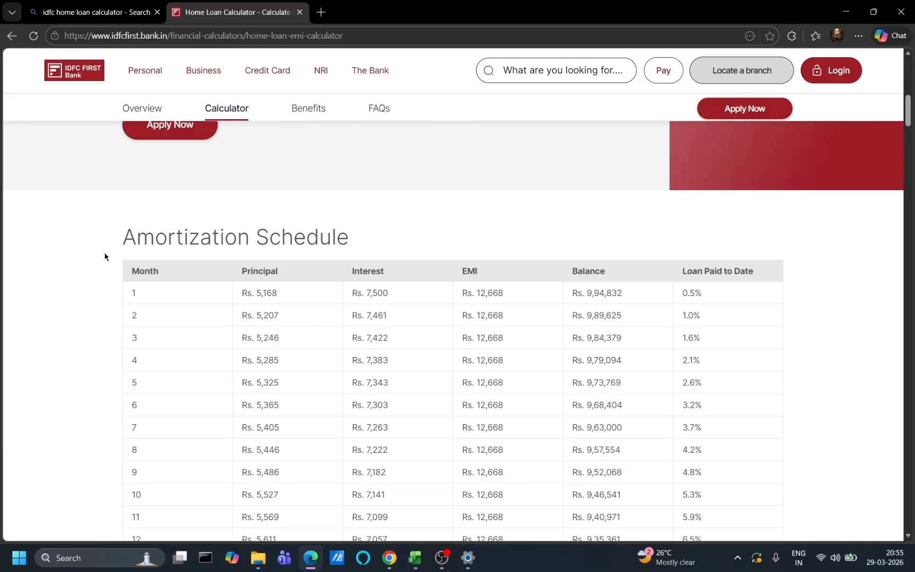
pyautogui.scroll(-2, 242, 383)
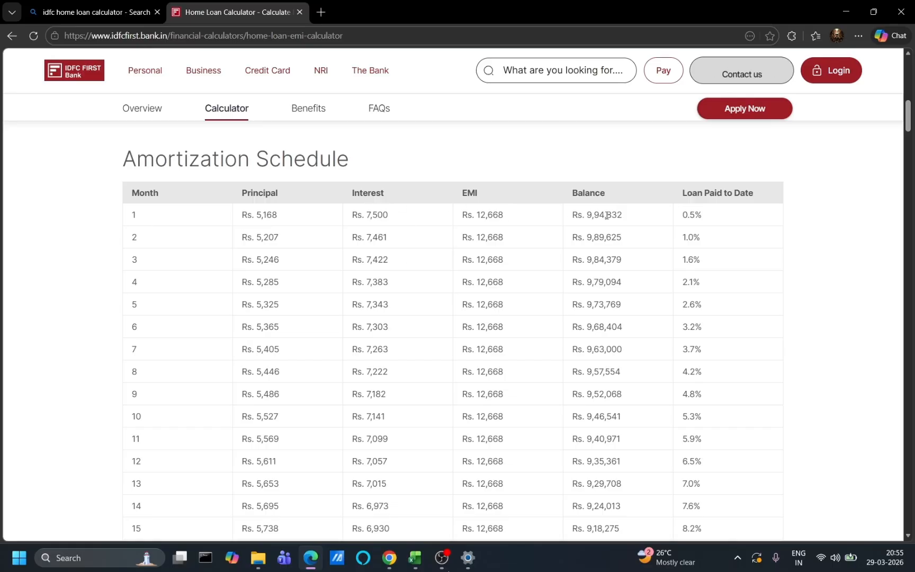
pyautogui.moveTo(586, 215); pyautogui.dragTo(628, 218)
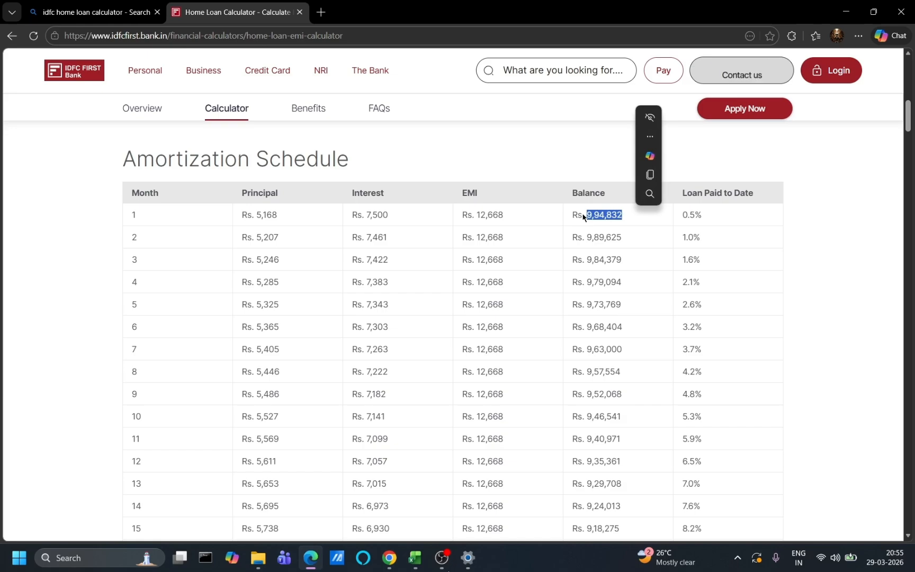
pyautogui.click(615, 214)
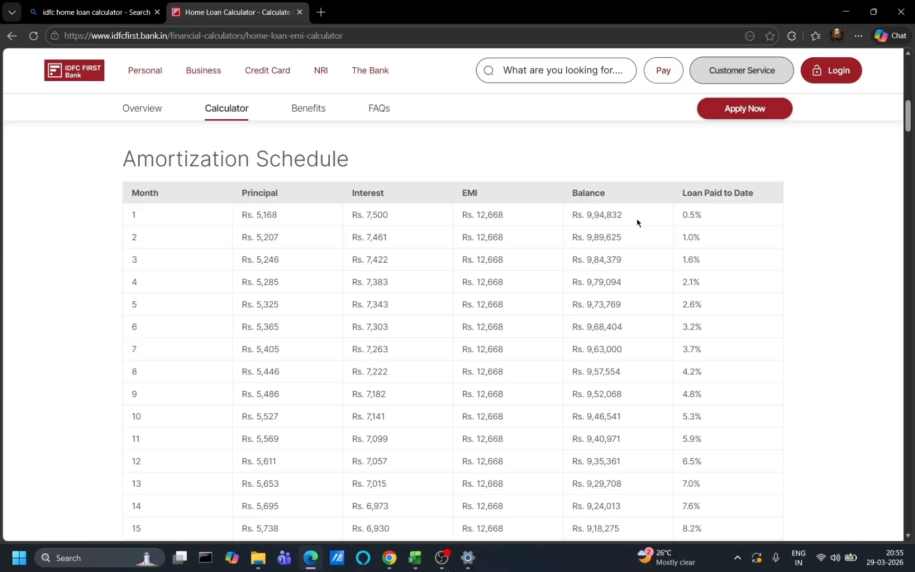
pyautogui.scroll(5, 412, 315)
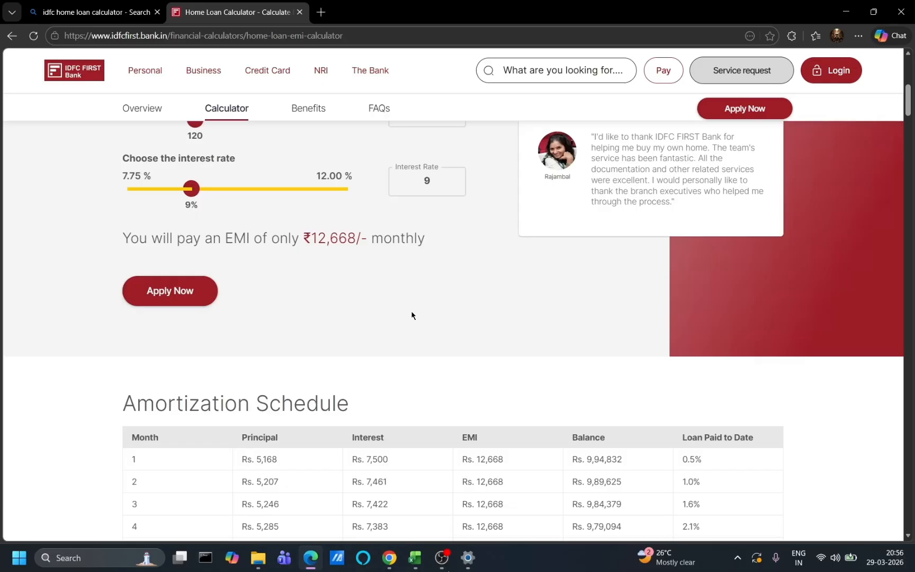
pyautogui.scroll(-2, 411, 315)
pyautogui.scroll(-3, 412, 312)
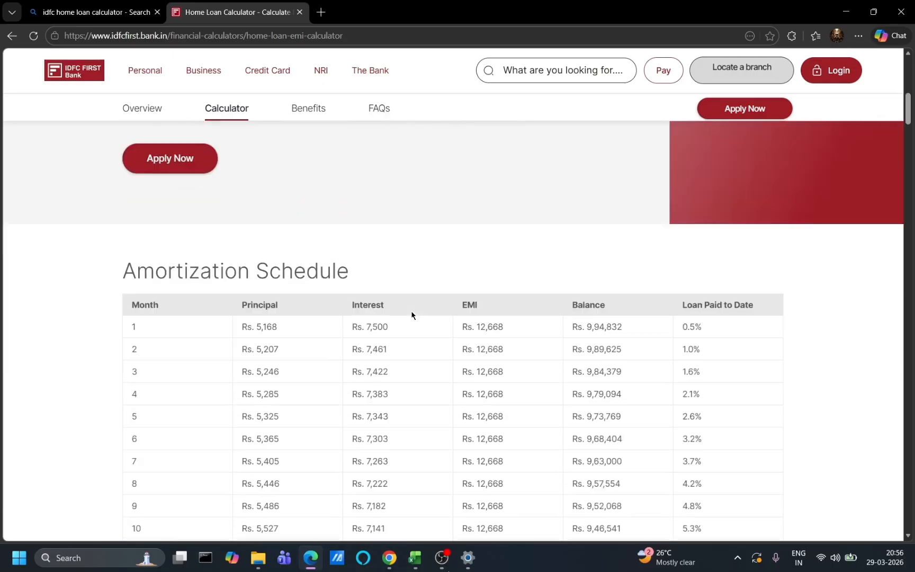
# - Switch to the Excel workbook and enter the title "Emi Calculator" in cell B2 of Sheet22
pyautogui.click(417, 557)
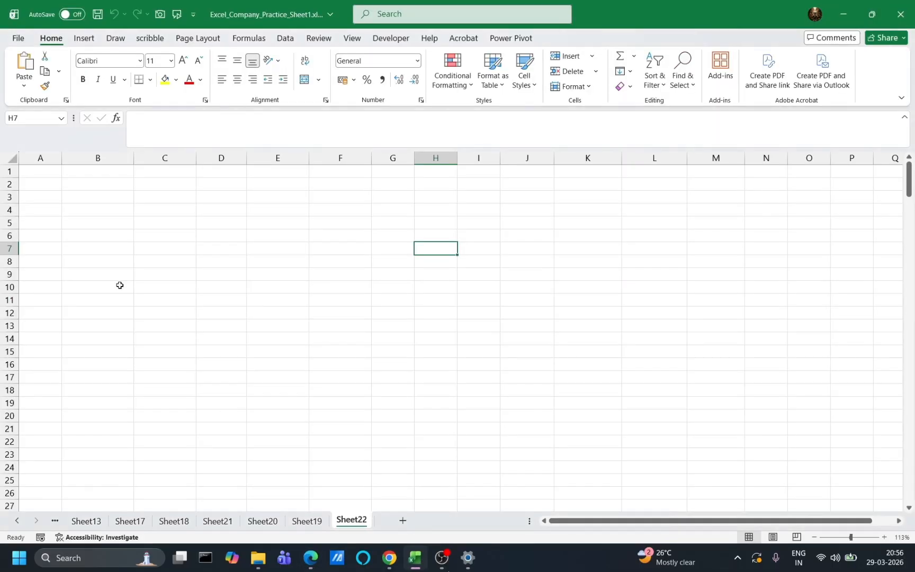
pyautogui.click(112, 185)
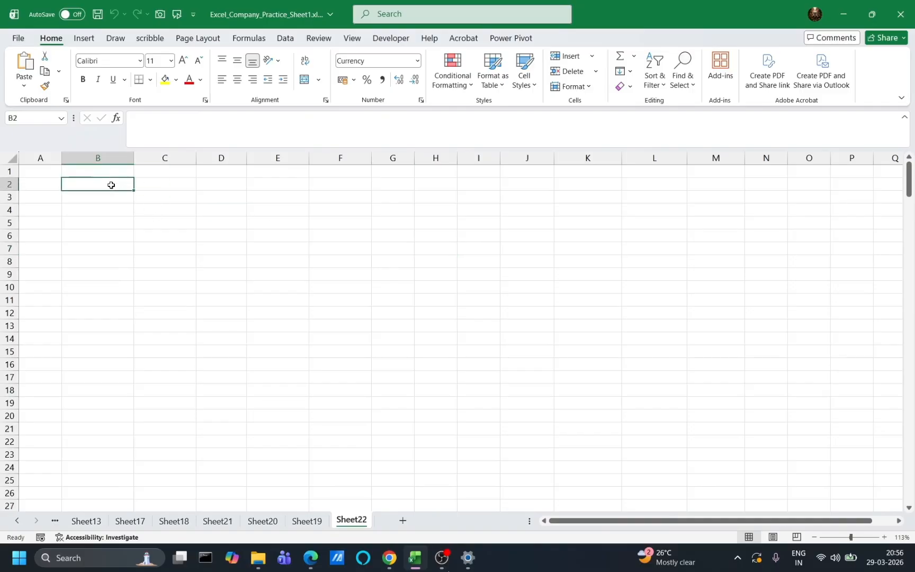
pyautogui.write('Emi C')
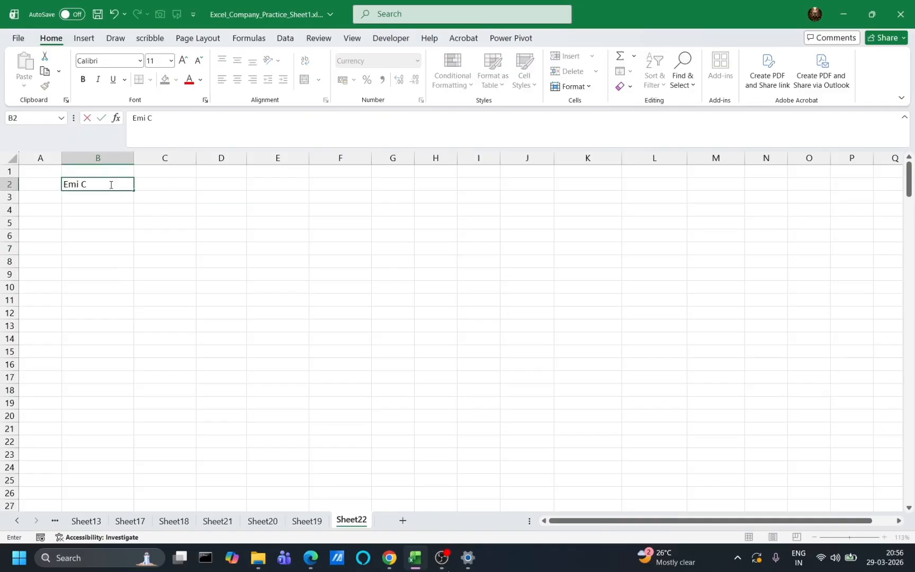
pyautogui.write('ac')
pyautogui.write('culato')
pyautogui.write('r')
pyautogui.click(94, 219)
# - Enter the label "Loan Amount" in B4 and 1000000 in C4, and fit column C to its contents
pyautogui.click(81, 209)
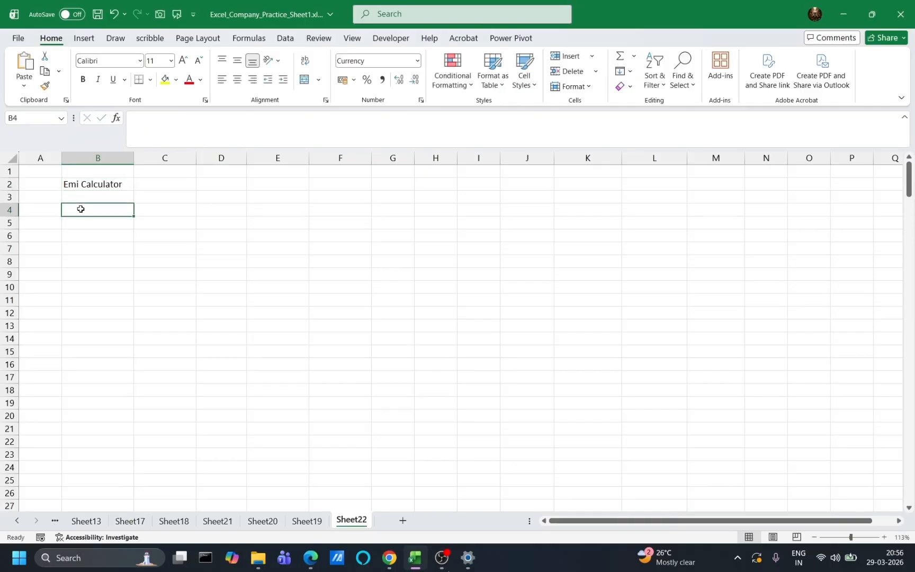
pyautogui.doubleClick(80, 209)
pyautogui.write('L')
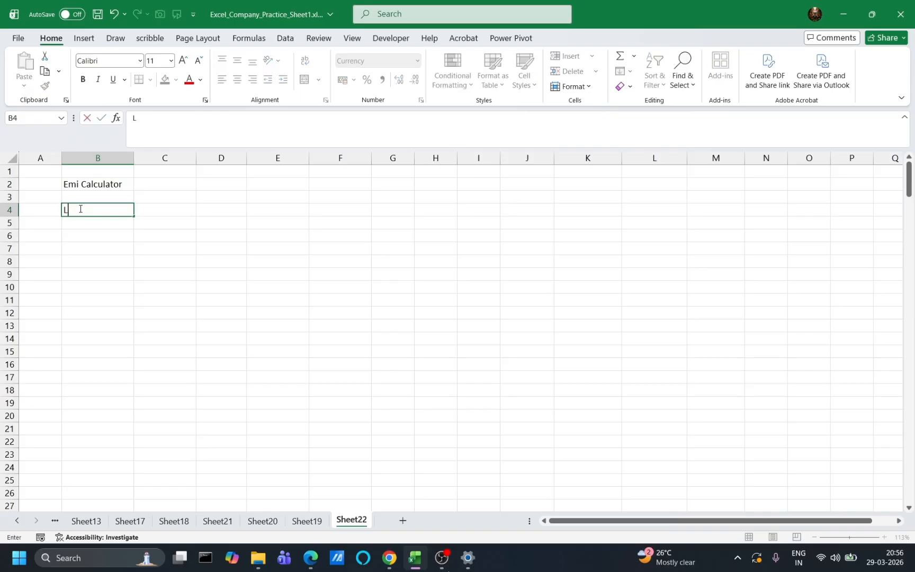
pyautogui.write('oan Amount')
pyautogui.press('Tab')
pyautogui.write('100')
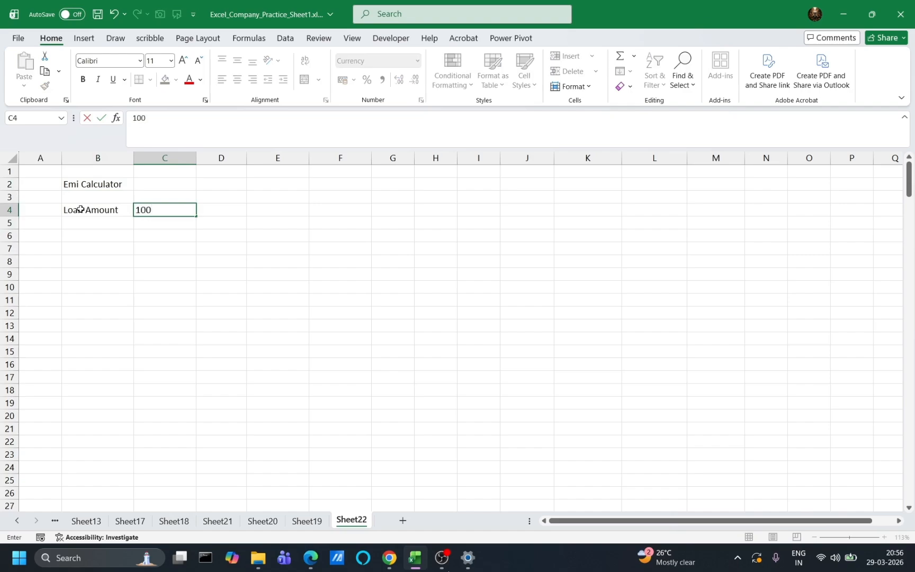
pyautogui.write('000')
pyautogui.press('Return')
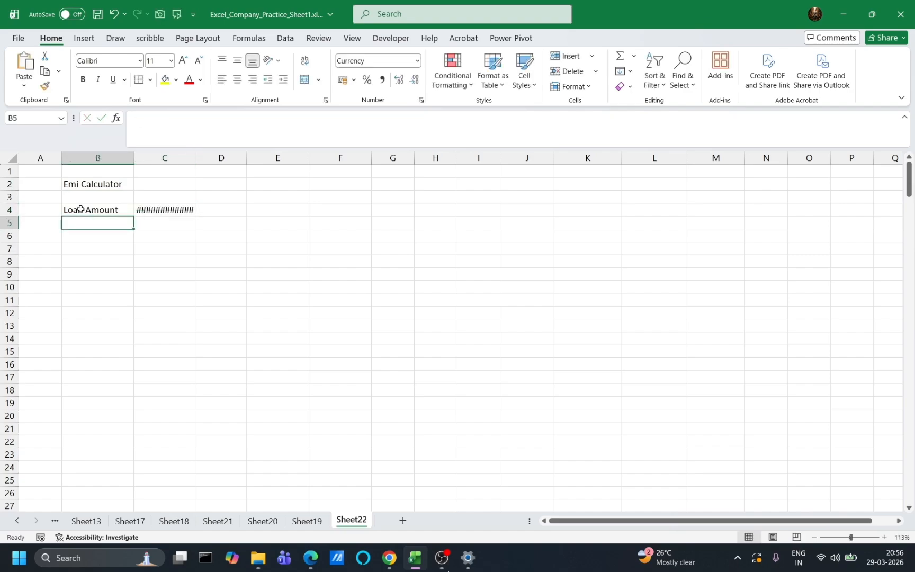
pyautogui.doubleClick(200, 153)
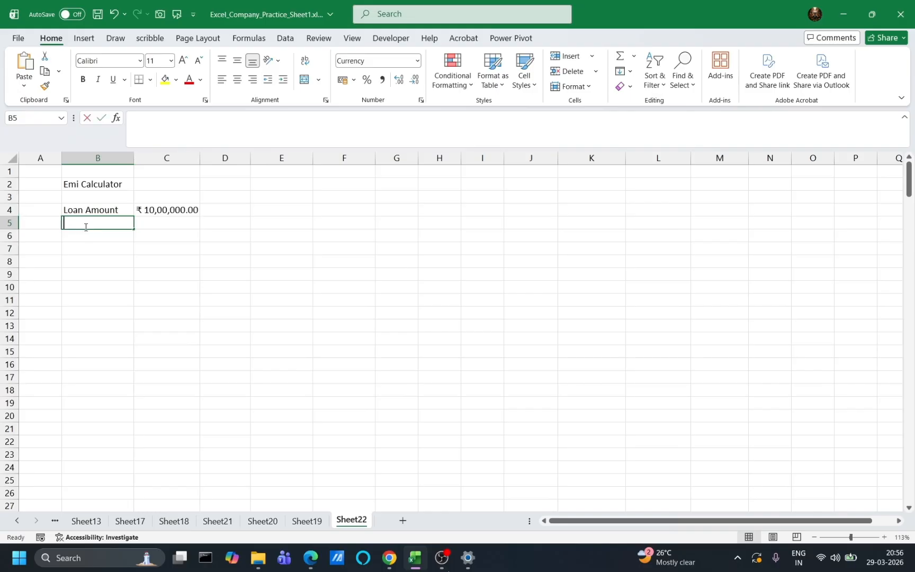
# - Enter the label "Tenure (yearly)" in B5 and the value 10 in C5
pyautogui.write('Tenure')
pyautogui.press('Tab')
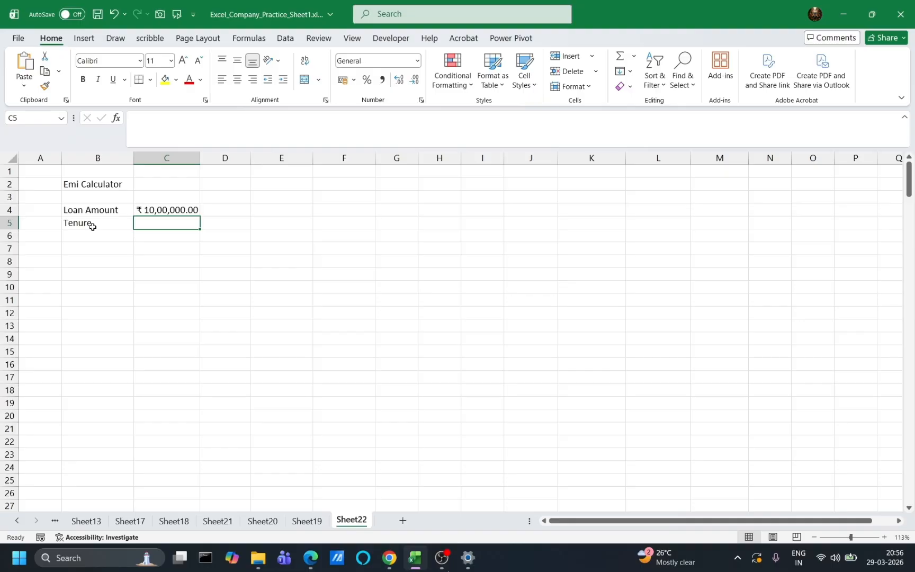
pyautogui.doubleClick(95, 223)
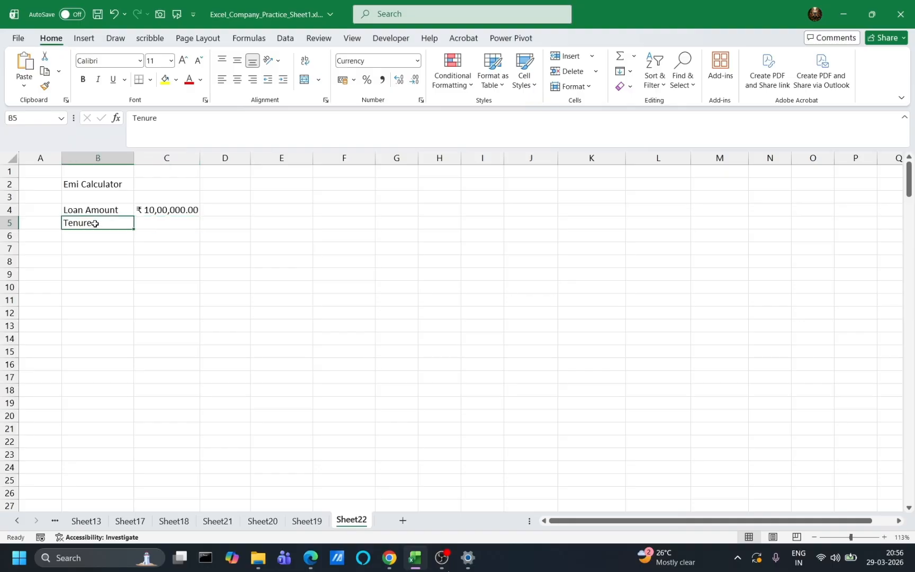
pyautogui.write('(')
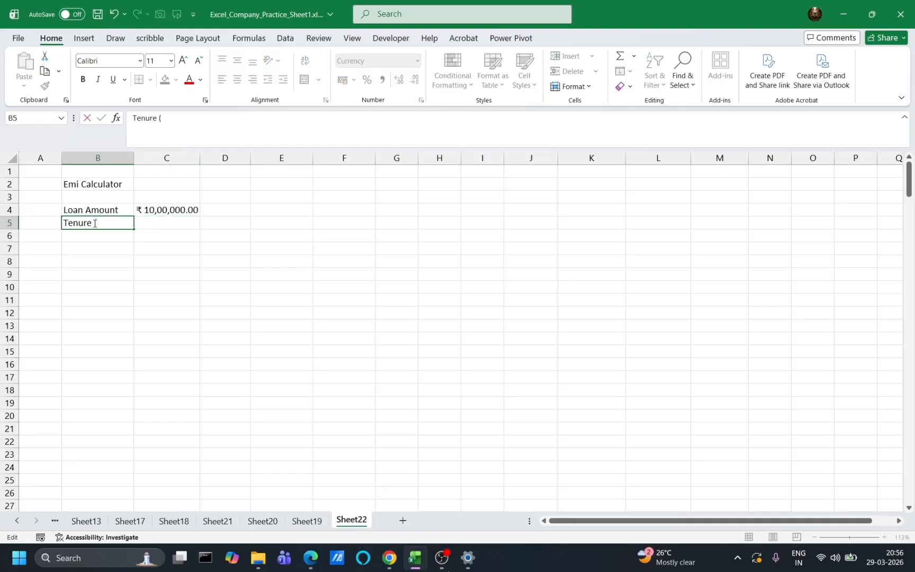
pyautogui.write('year')
pyautogui.write('le')
pyautogui.write('y')
pyautogui.click(168, 225)
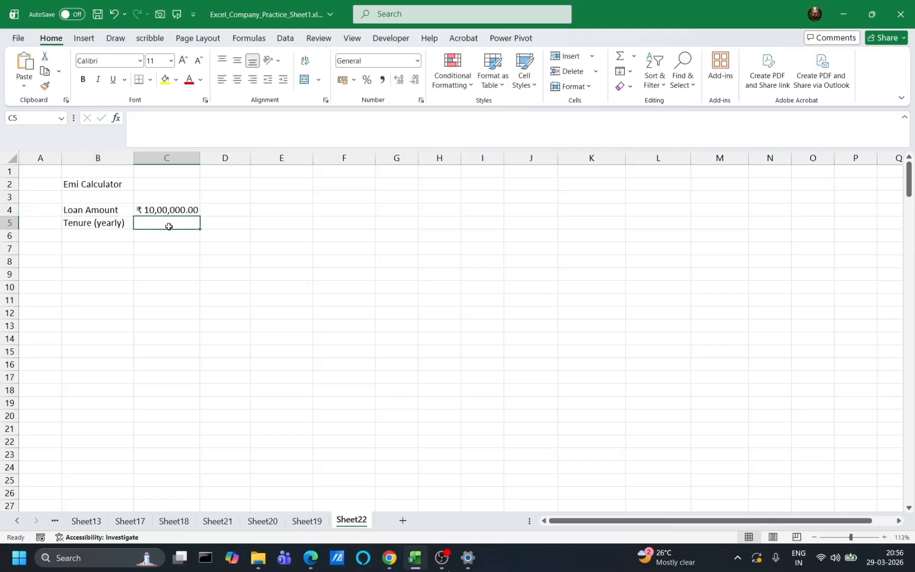
pyautogui.write('10')
# - Enter the label "ROI" in B6 and the rate 9% in C6
pyautogui.click(94, 237)
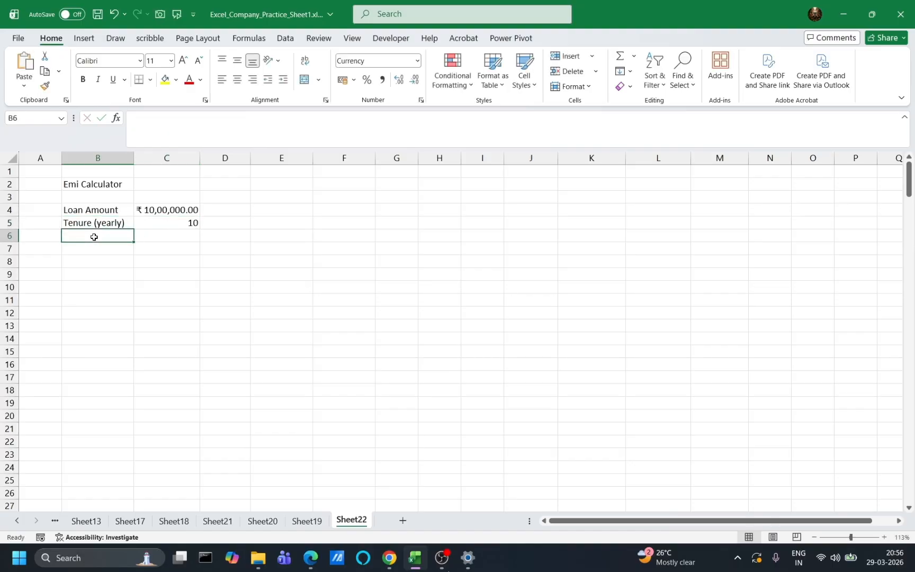
pyautogui.write('ROI')
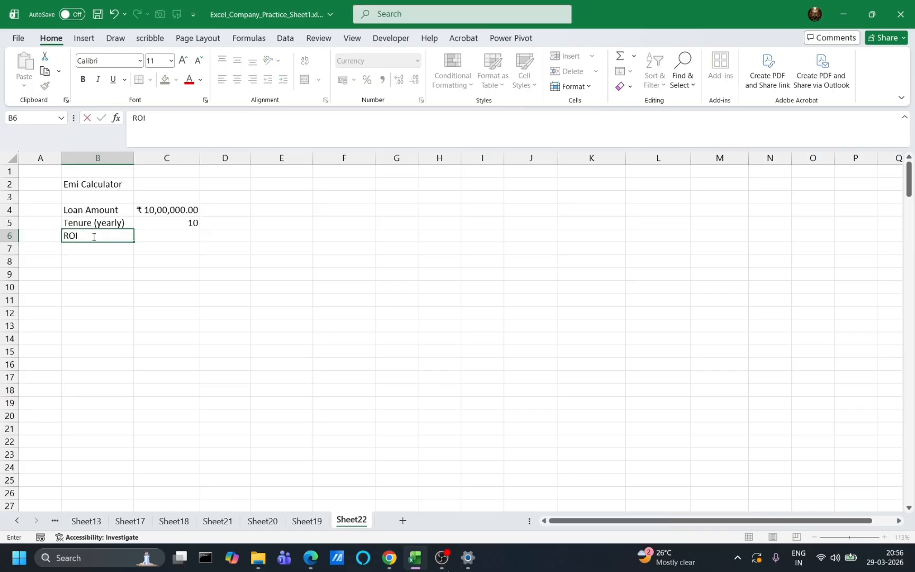
pyautogui.press('Tab')
pyautogui.write('9')
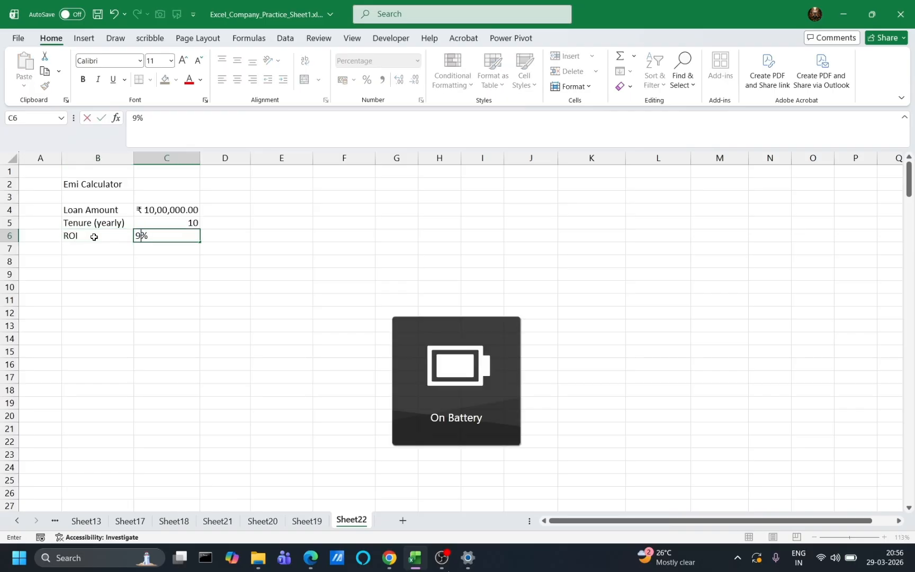
pyautogui.click(71, 249)
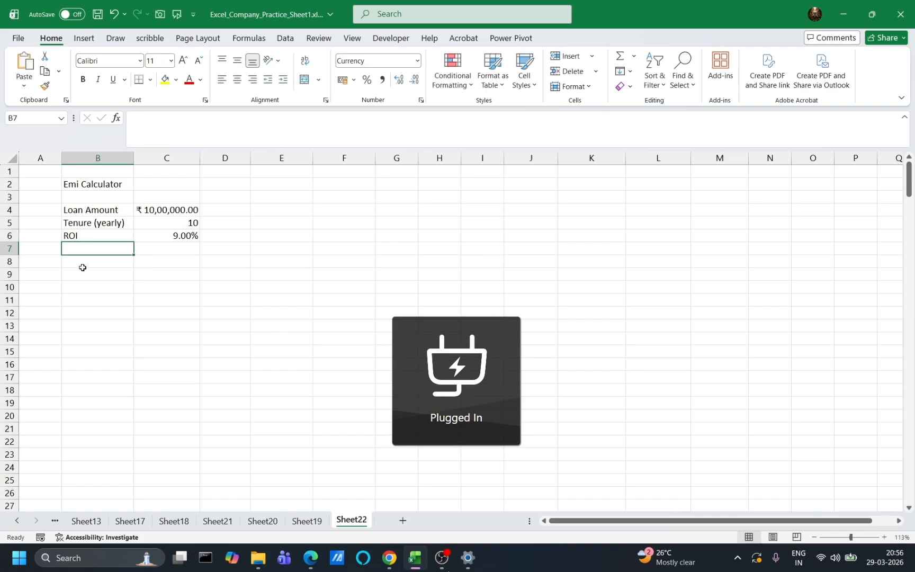
# - Enter the label "EMI" in cell B8, leaving row 7 blank below the ROI row
pyautogui.click(83, 271)
pyautogui.click(81, 261)
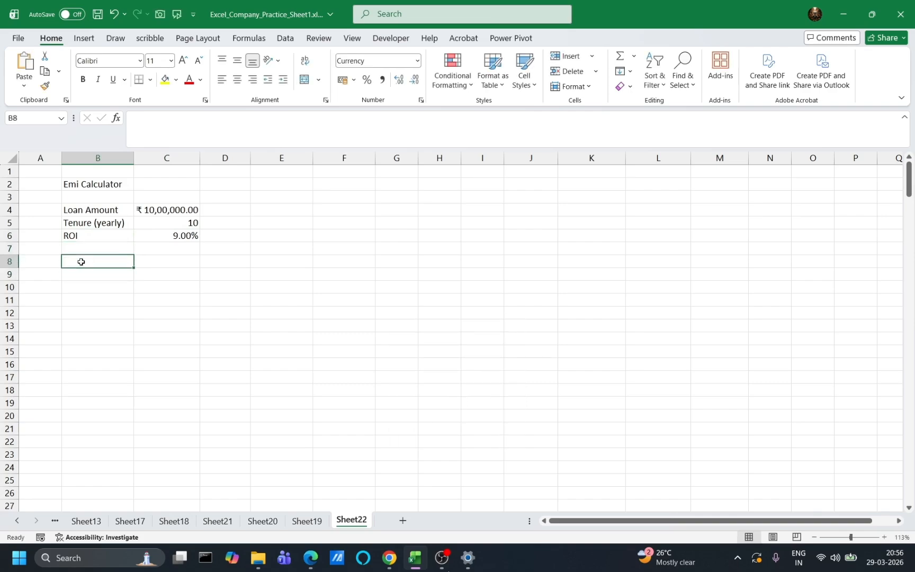
pyautogui.write('EMI')
# - Enter the formula =PMT(C6/12,C5*12,C4) in C8 to calculate the monthly loan payment
pyautogui.click(166, 263)
pyautogui.write('=')
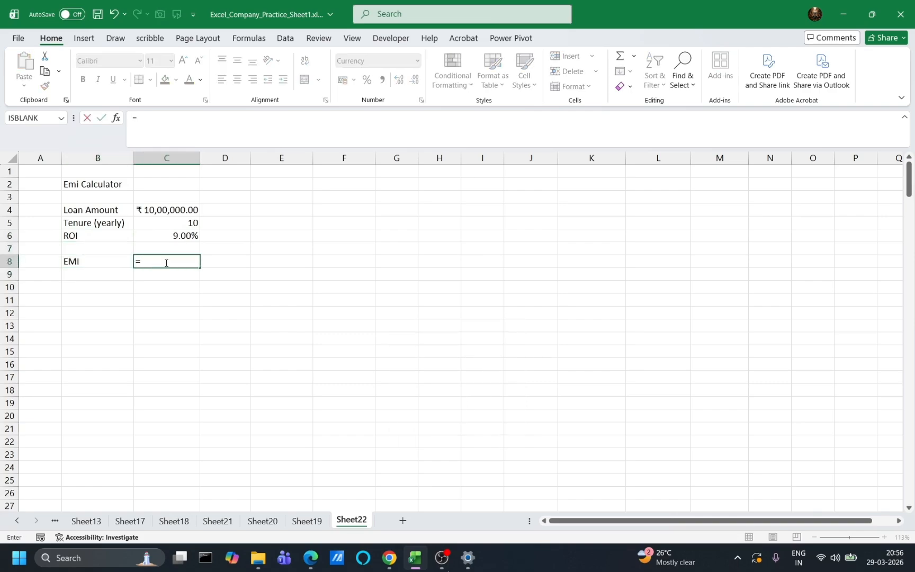
pyautogui.write('Pm')
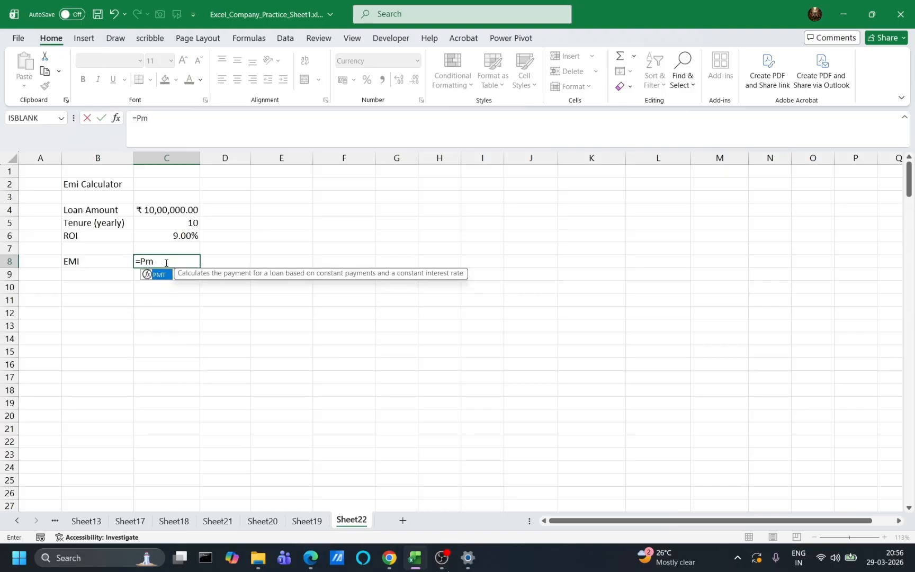
pyautogui.press('Tab')
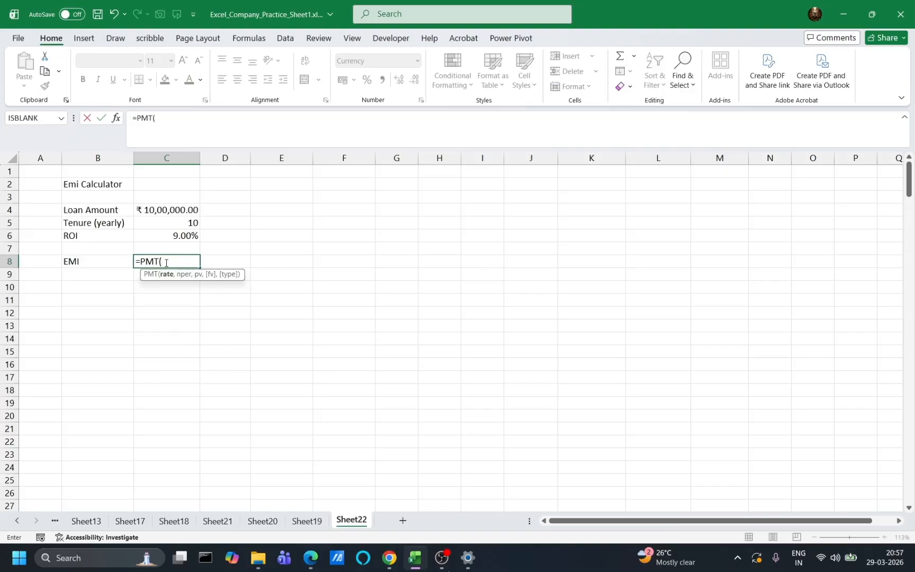
pyautogui.click(172, 236)
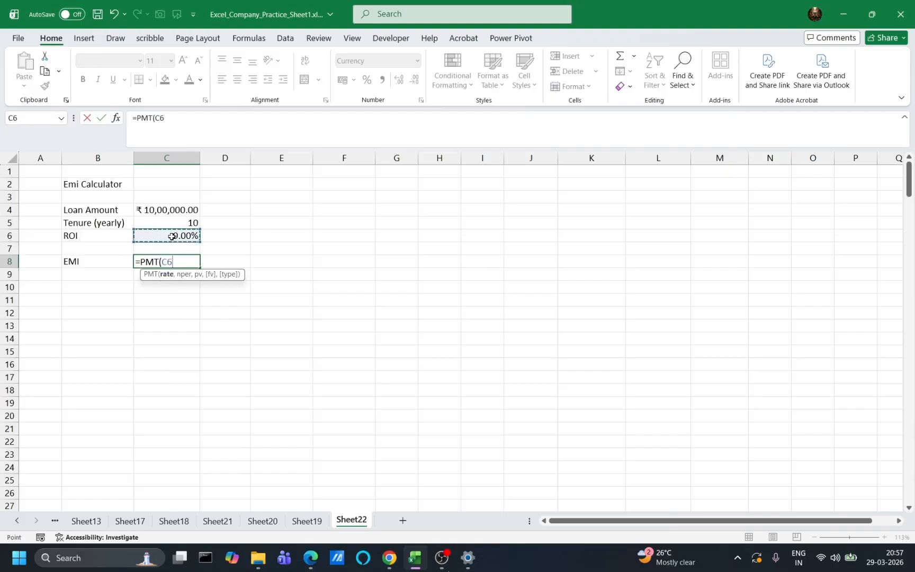
pyautogui.write('/')
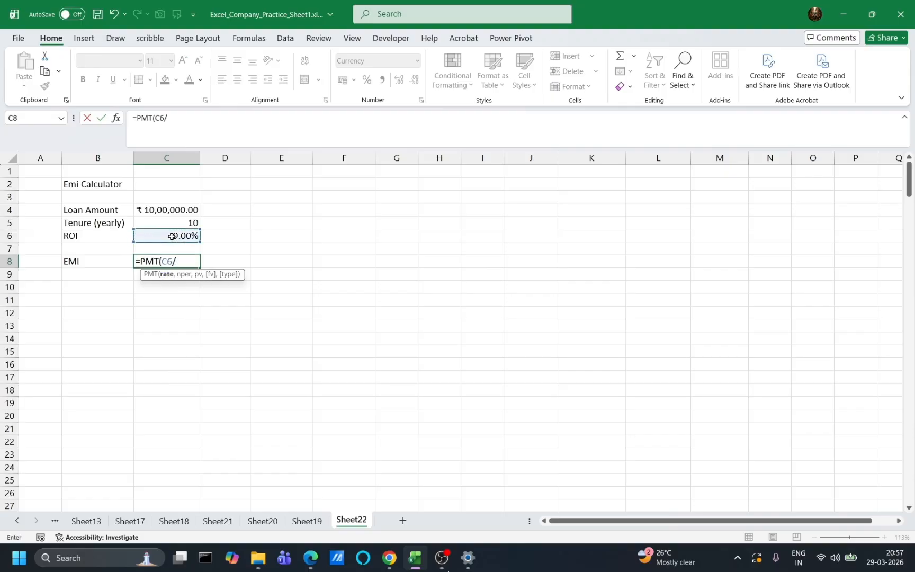
pyautogui.write('12,')
pyautogui.click(177, 224)
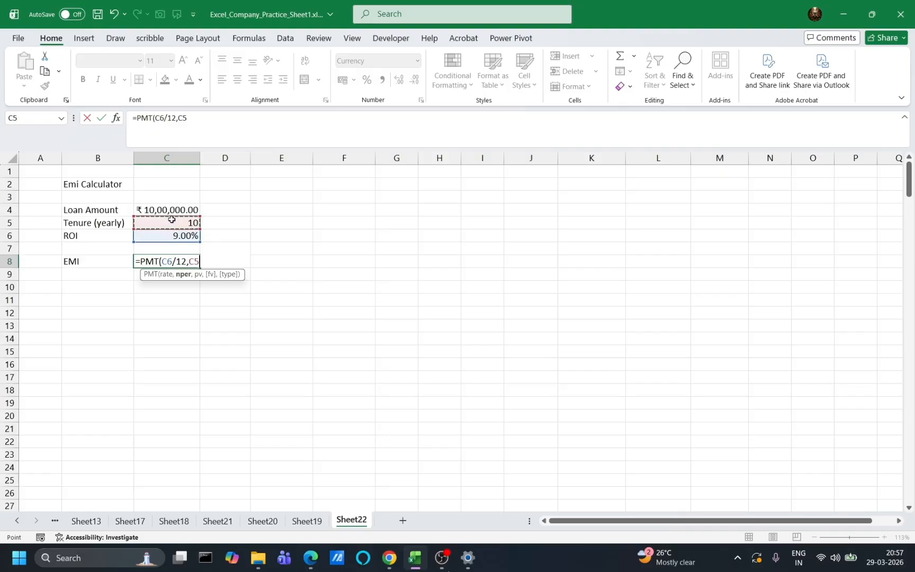
pyautogui.write('*12,')
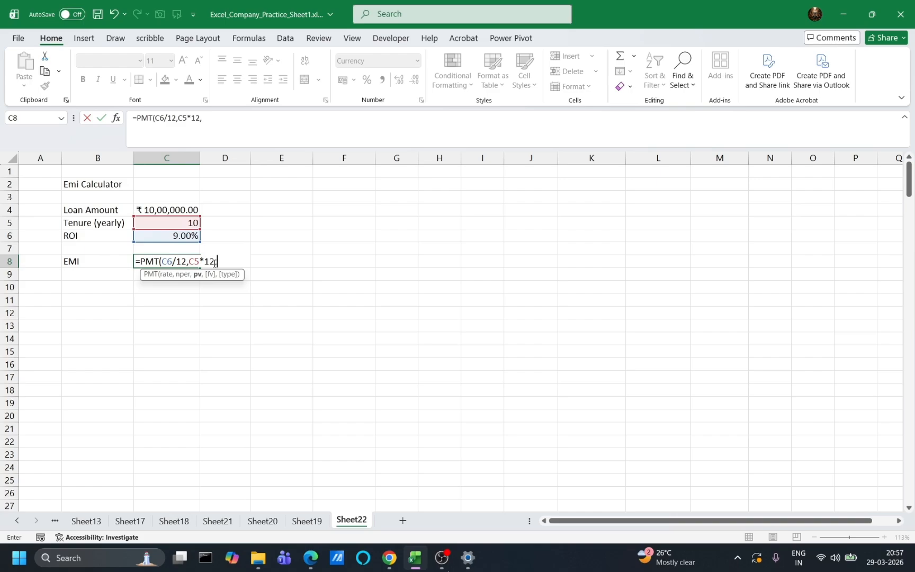
pyautogui.click(163, 209)
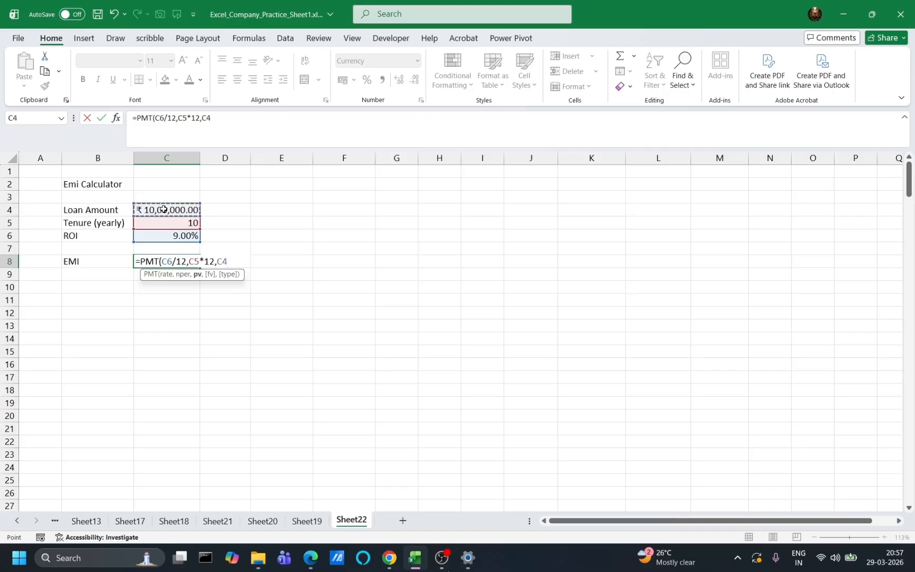
pyautogui.write(')')
pyautogui.press('Return')
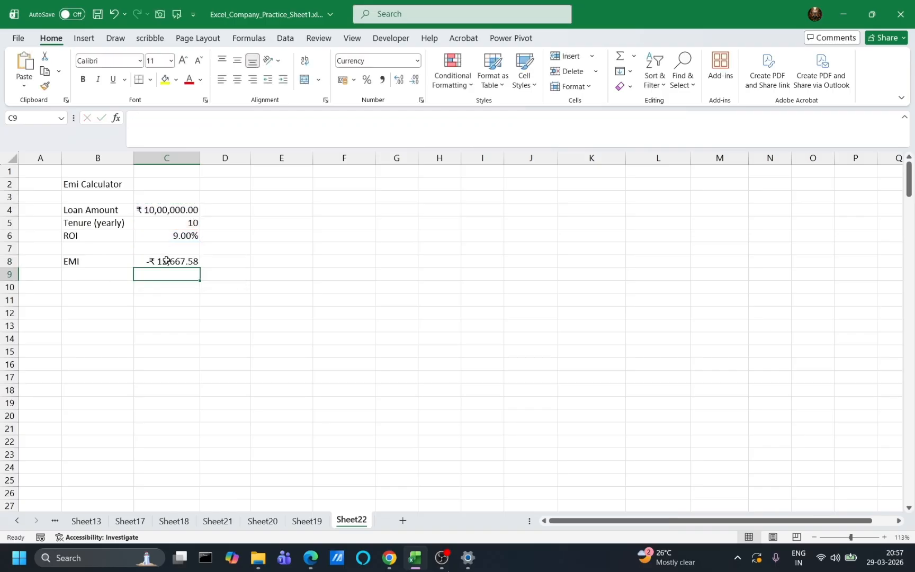
# - Put a minus sign before PMT in the C8 formula so it reads =-PMT(C6/12,C5*12,C4)
pyautogui.click(166, 261)
pyautogui.doubleClick(145, 261)
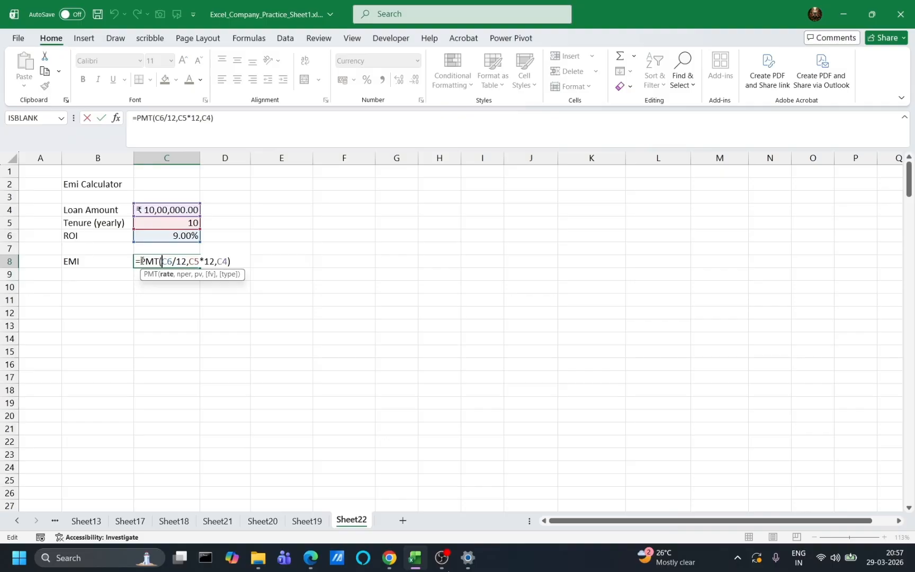
pyautogui.click(141, 261)
pyautogui.write('-')
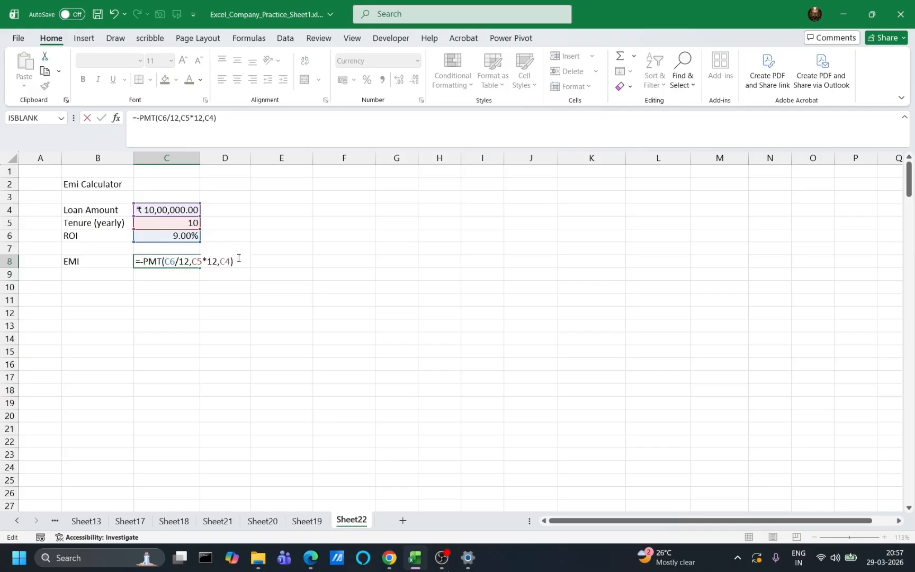
pyautogui.press('Return')
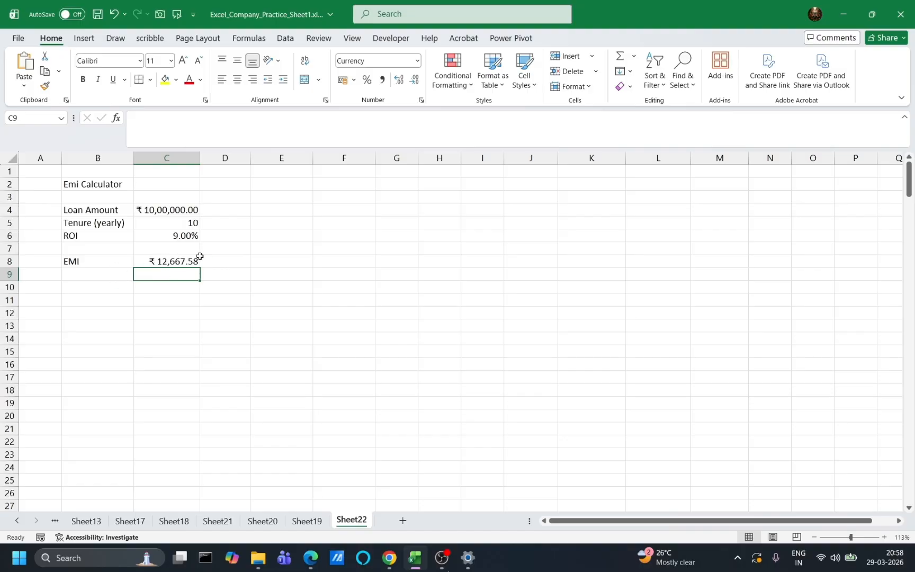
# - Enter the schedule headers "Months", "Principal", "Interest", "EMI" and "Balance" in cells A10 to E10
pyautogui.click(41, 288)
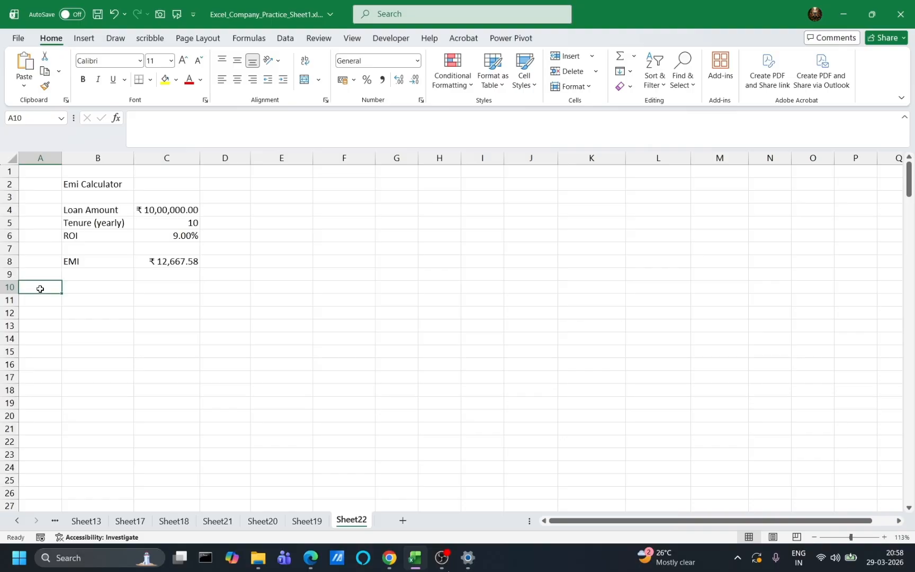
pyautogui.write('Months')
pyautogui.press('Tab')
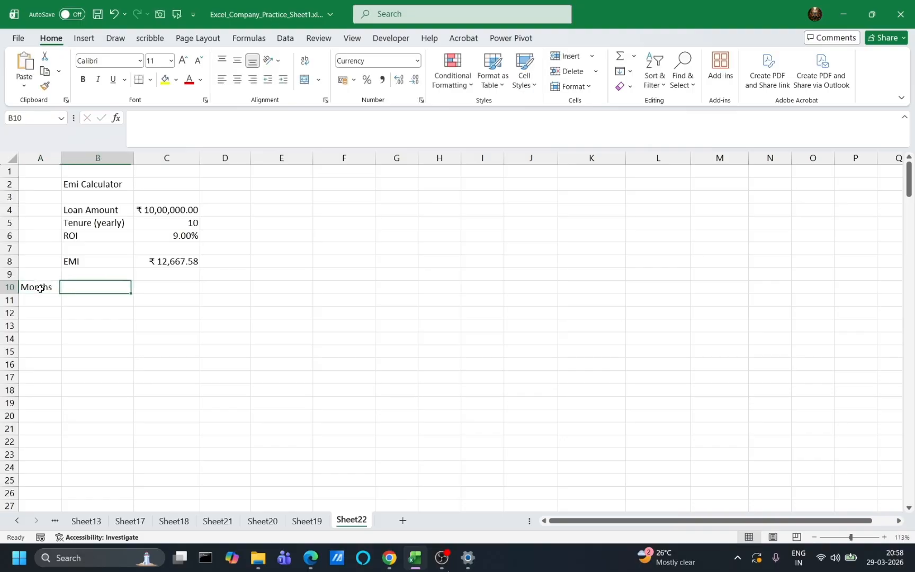
pyautogui.write('Pri')
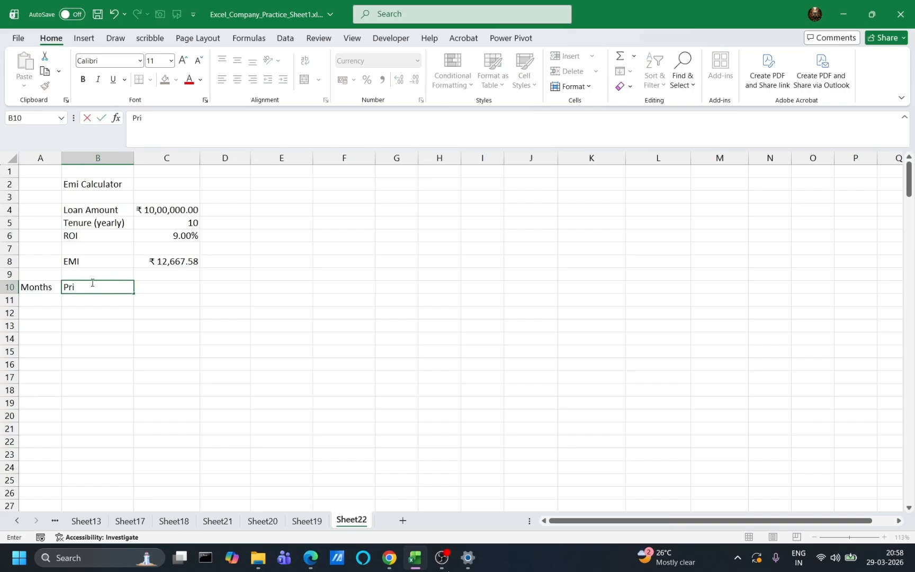
pyautogui.write('ncipal')
pyautogui.click(164, 286)
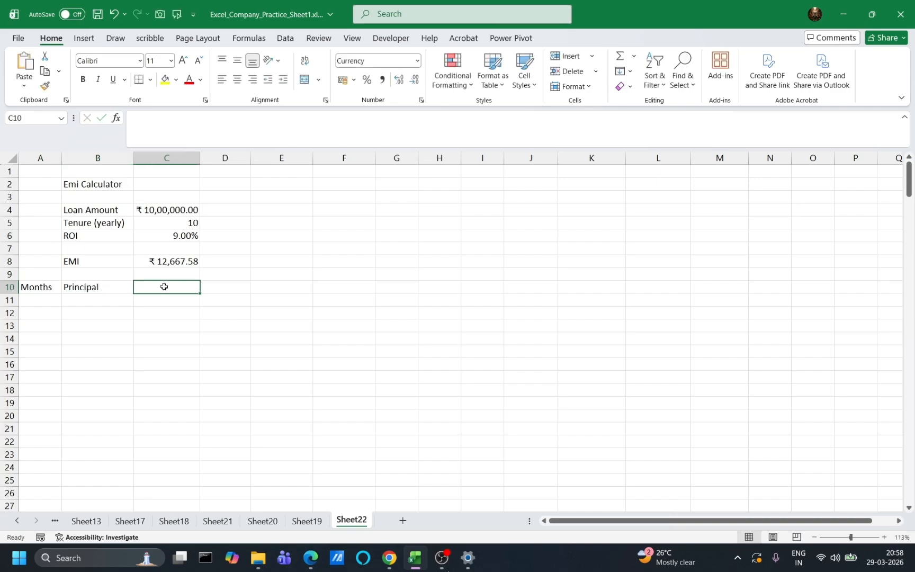
pyautogui.write('Interest')
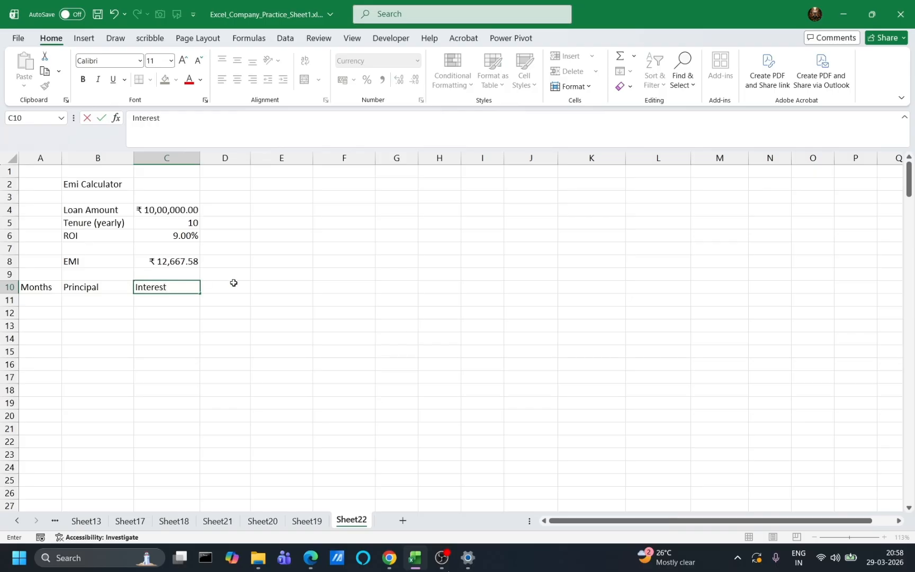
pyautogui.click(233, 284)
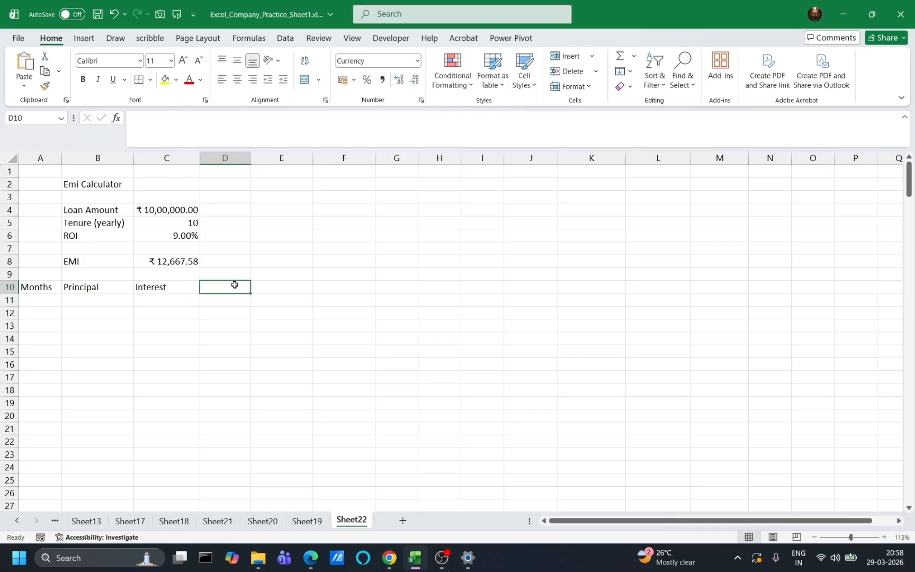
pyautogui.write('EMI')
pyautogui.press('Tab')
pyautogui.write('Bala')
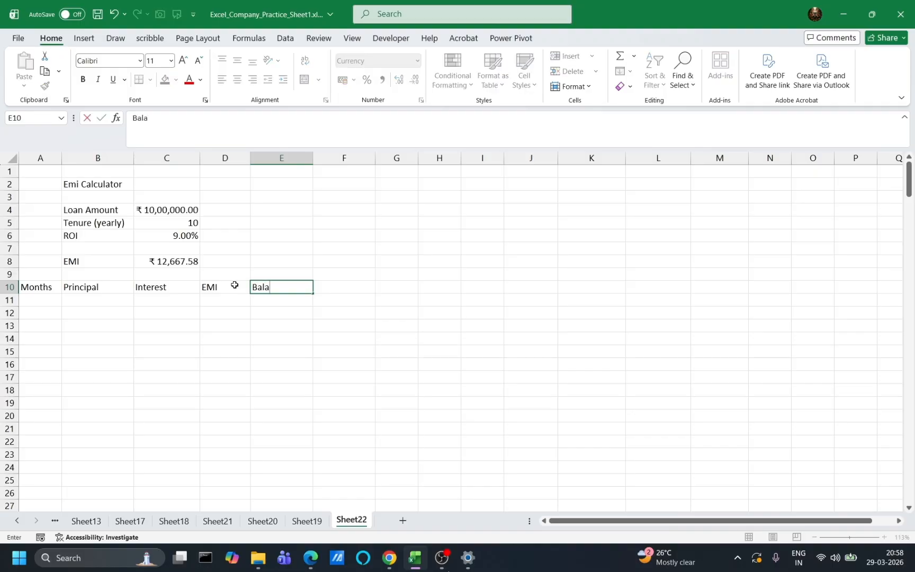
pyautogui.write('nce')
# - Generate the month numbers from A11 downward with =SEQUENCE(C5*12) and check the list down to its end
pyautogui.click(50, 301)
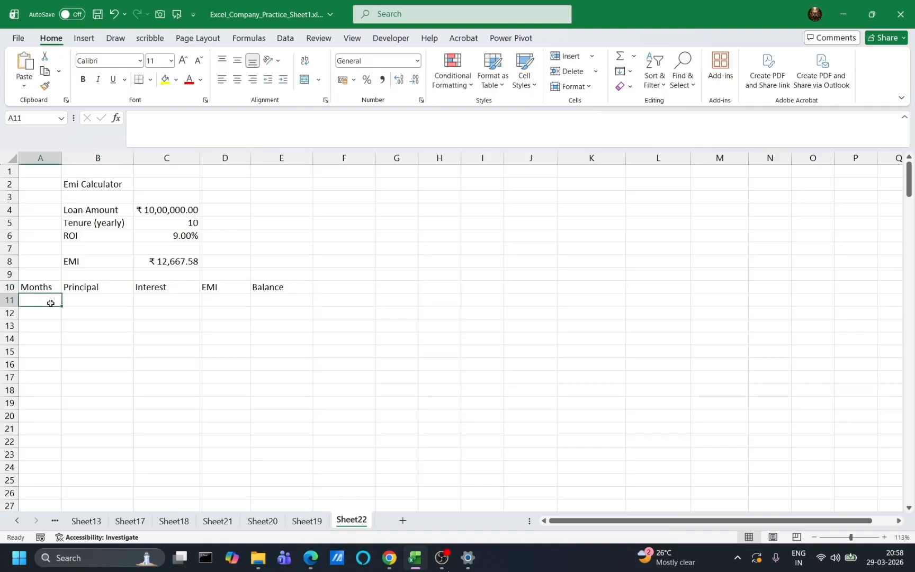
pyautogui.write('=seque')
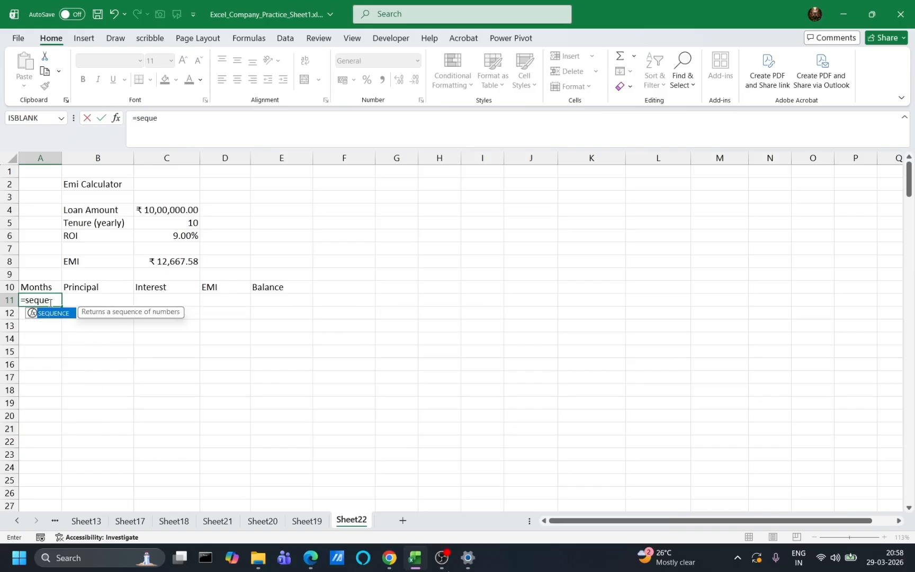
pyautogui.press('Tab')
pyautogui.click(175, 223)
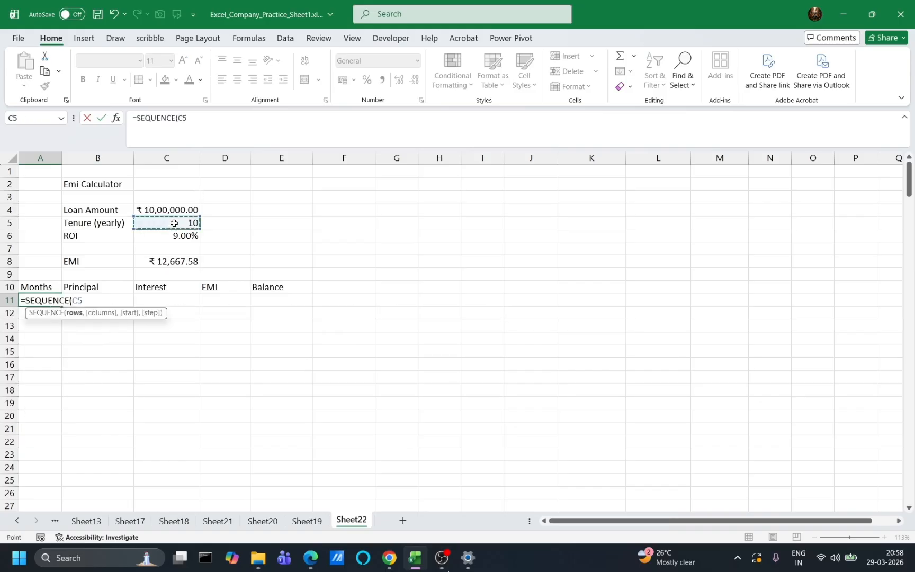
pyautogui.write('*')
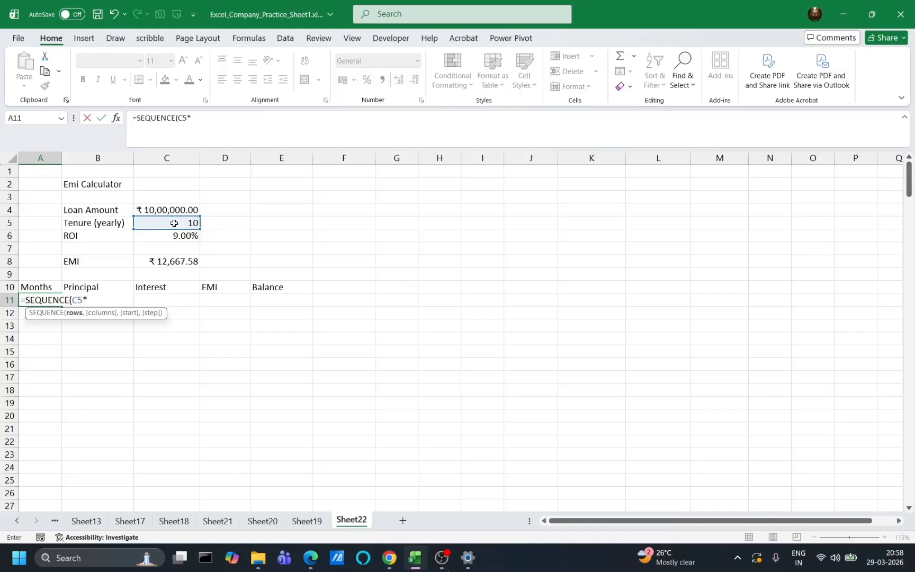
pyautogui.write('12')
pyautogui.press('Return')
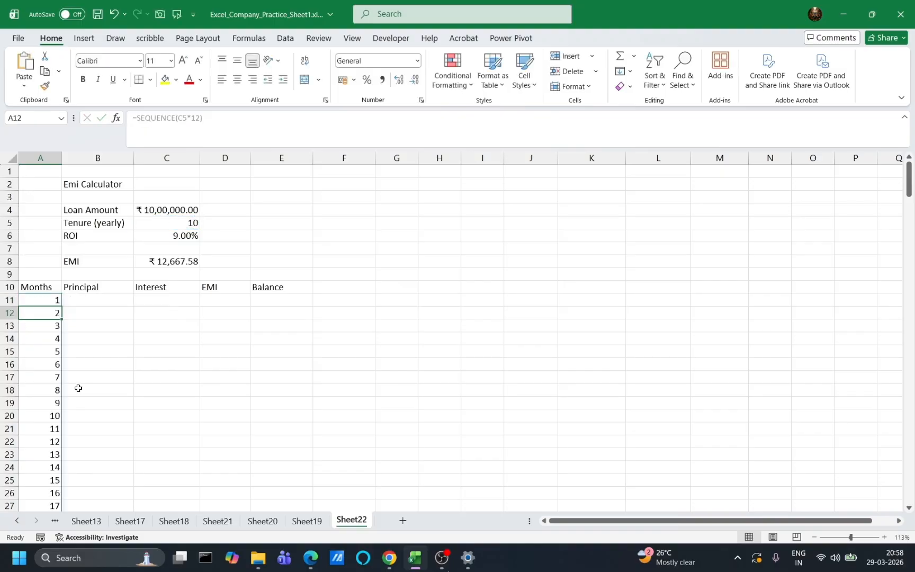
pyautogui.scroll(-20, 49, 339)
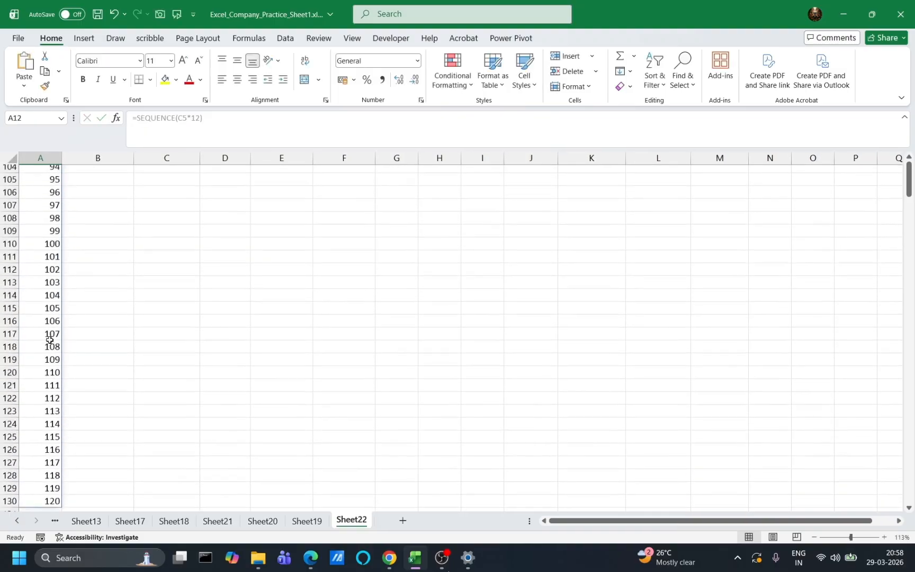
pyautogui.scroll(20, 49, 340)
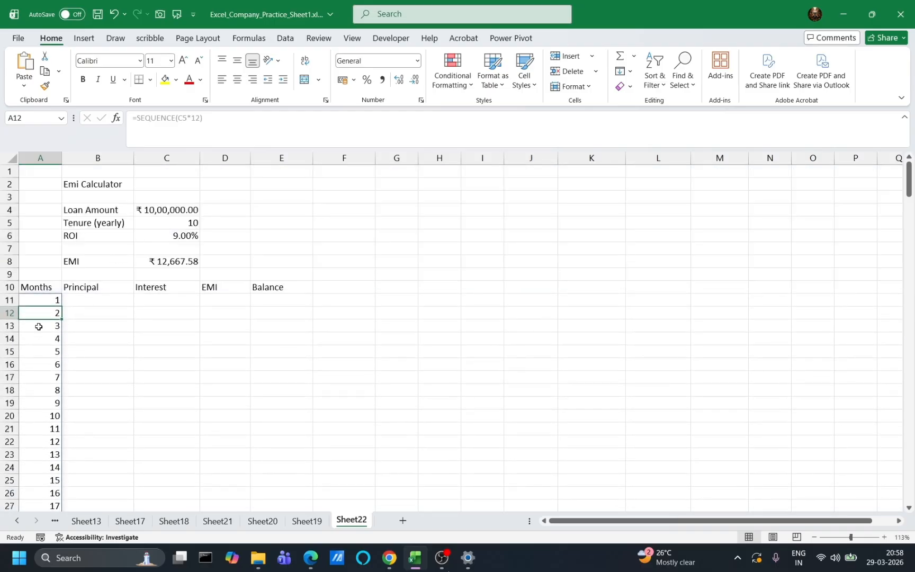
# - Start a PPMT formula in B11 with $C$6/12 as the rate, using an absolute reference to the ROI cell
pyautogui.click(93, 303)
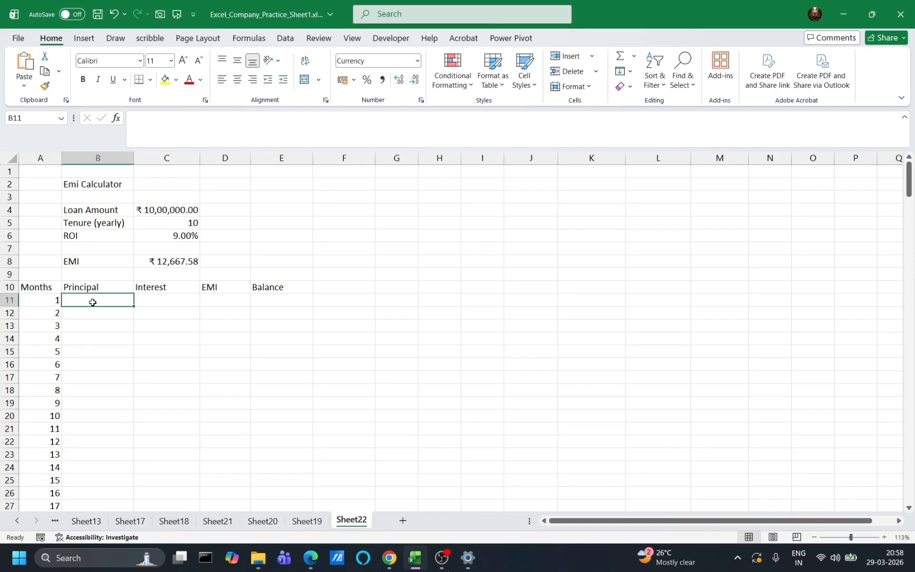
pyautogui.write('=')
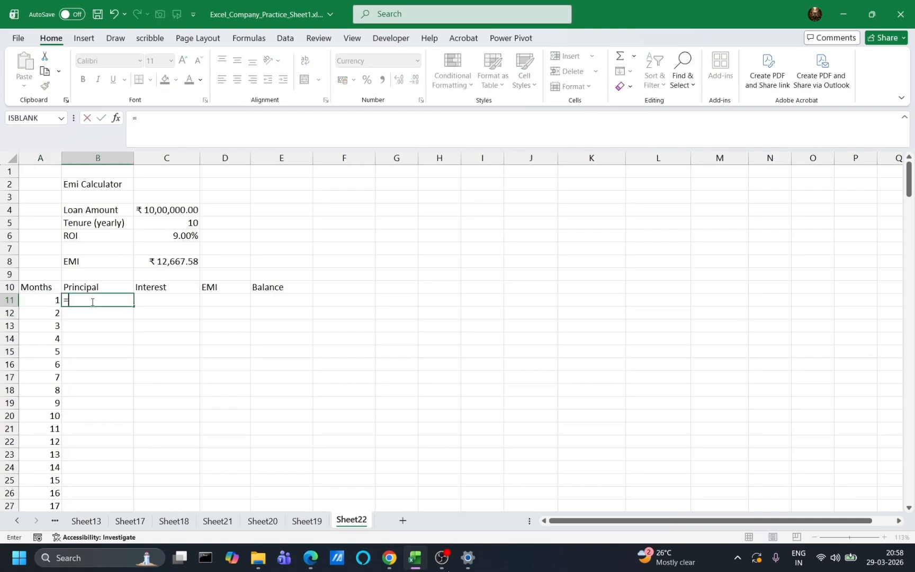
pyautogui.write('ppmt')
pyautogui.press('Tab')
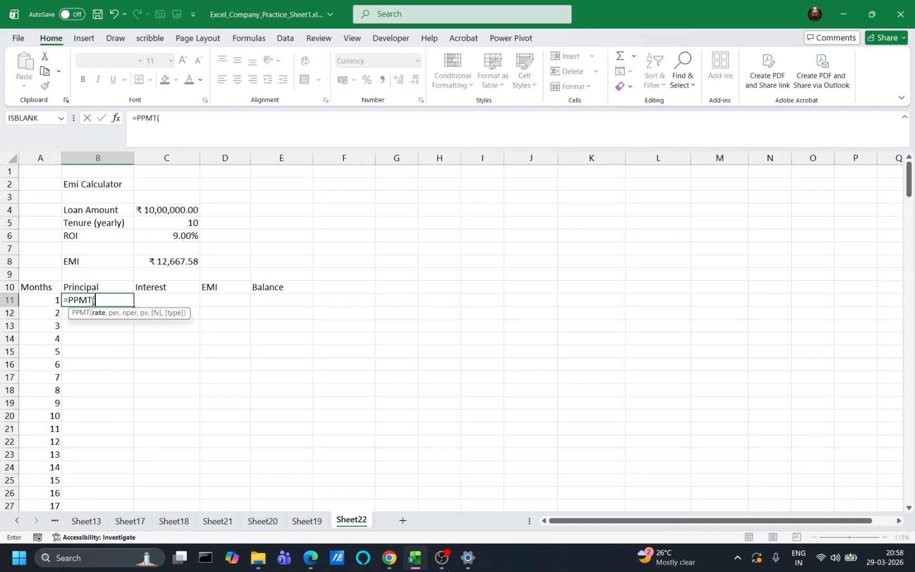
pyautogui.click(177, 235)
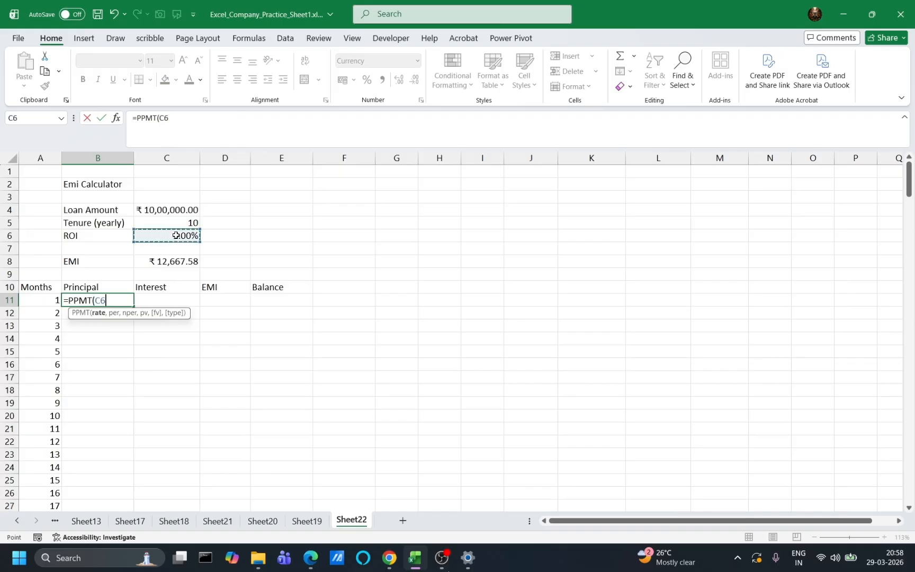
pyautogui.write('/1')
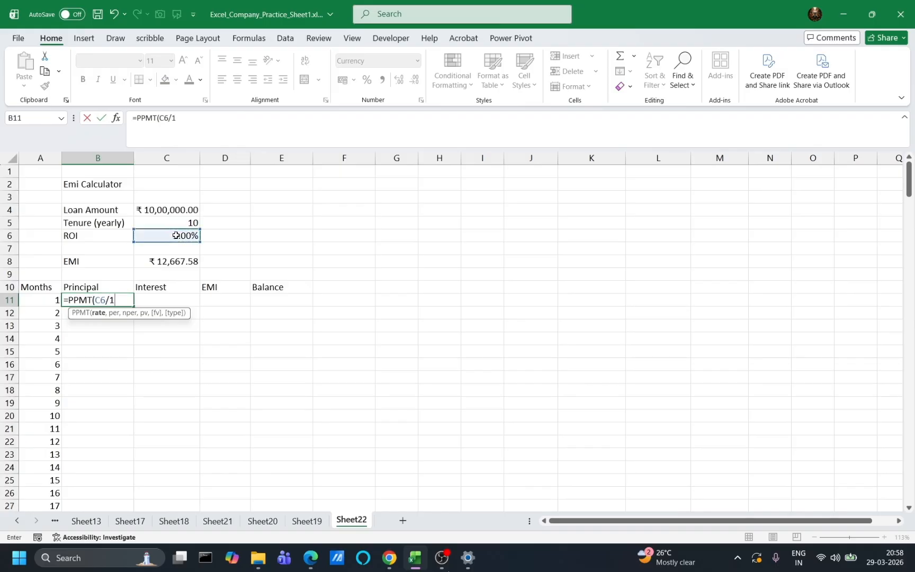
pyautogui.write('2')
pyautogui.click(101, 299)
pyautogui.press('F4')
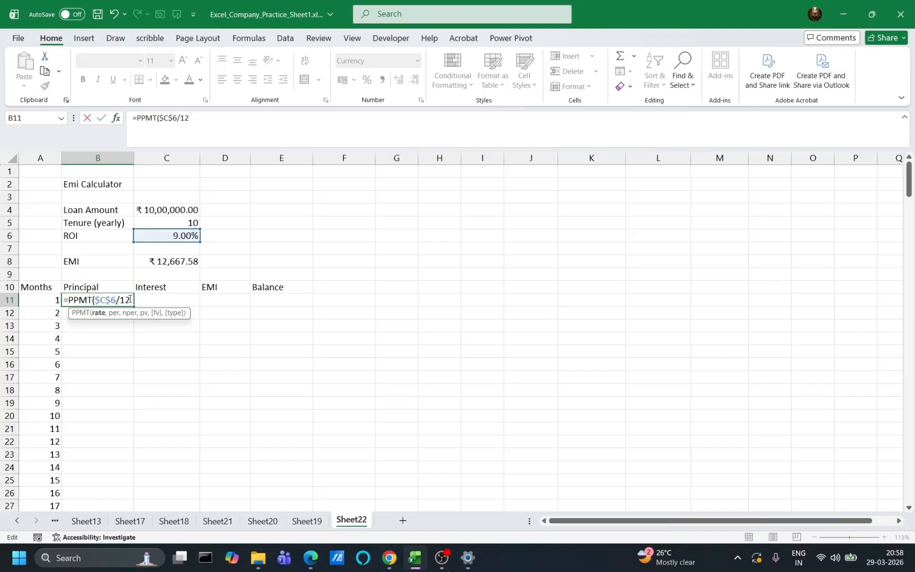
# - Add the spilled month range A11# as the period argument of the PPMT formula in B11
pyautogui.write(',')
pyautogui.write('A12')
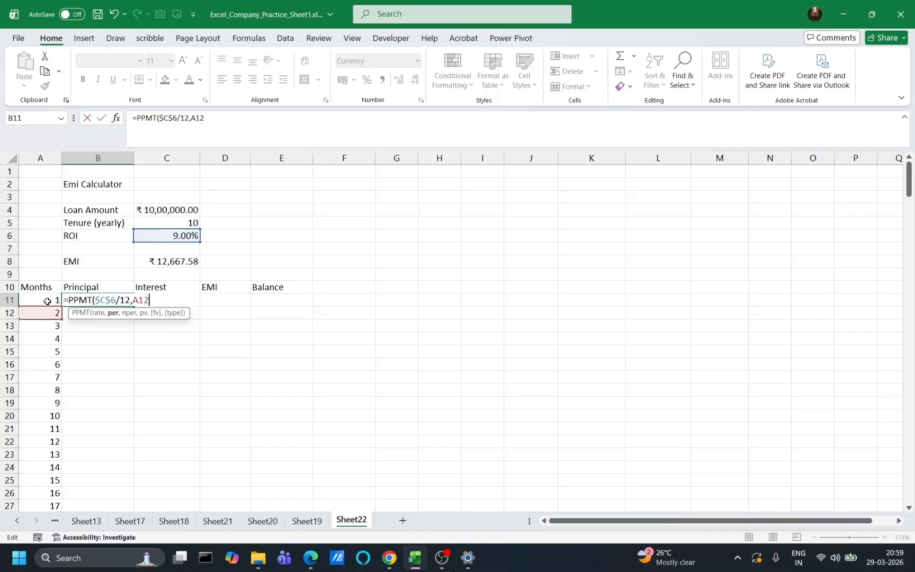
pyautogui.write('#')
pyautogui.press('BackSpace')
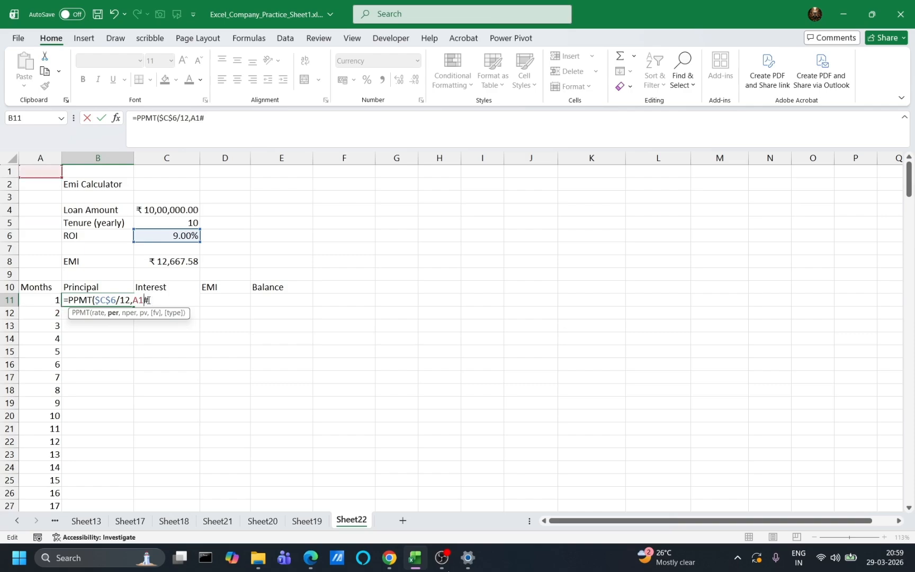
pyautogui.write('12')
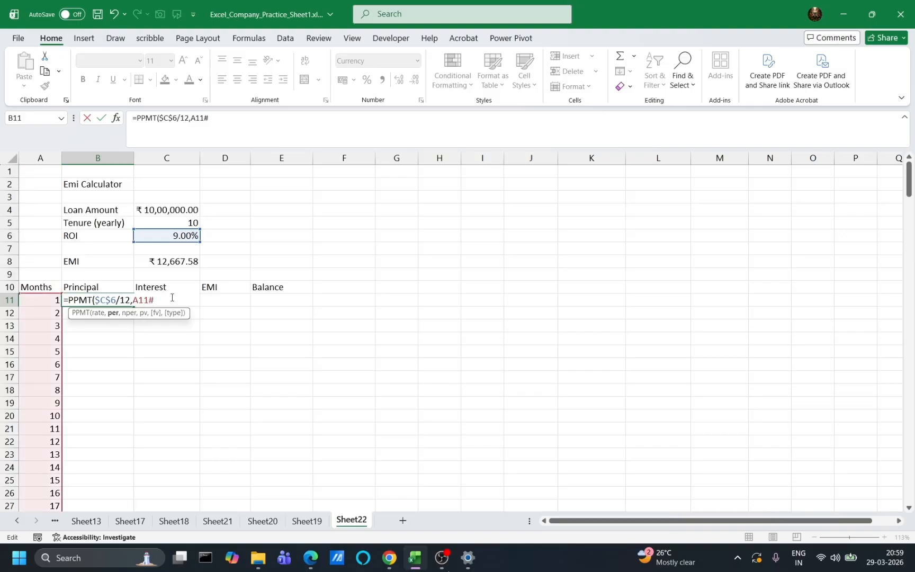
# - Complete the PPMT formula in B11 with $C$5*12 as the number of periods and loan amount C4 as the present value
pyautogui.write(',')
pyautogui.click(172, 223)
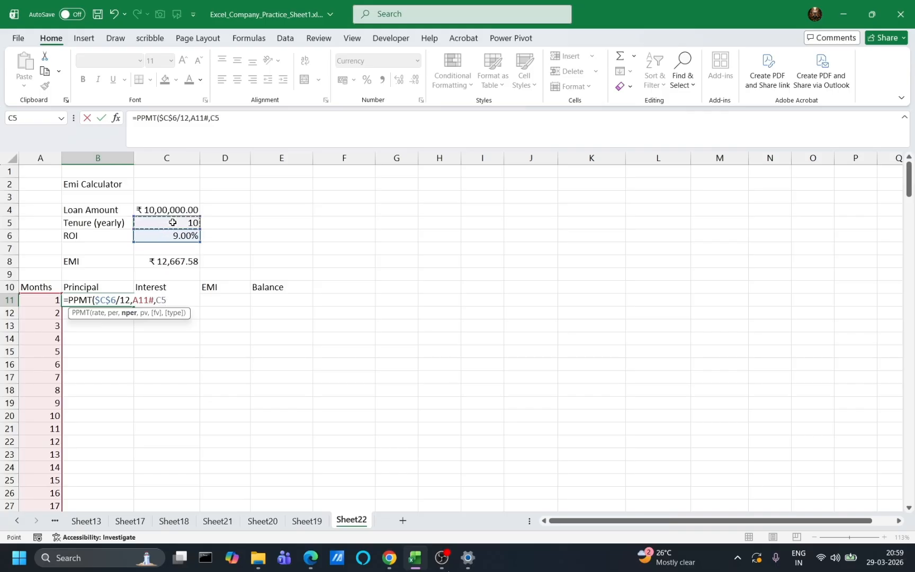
pyautogui.write('*12')
pyautogui.click(162, 300)
pyautogui.doubleClick(161, 300)
pyautogui.press('F4')
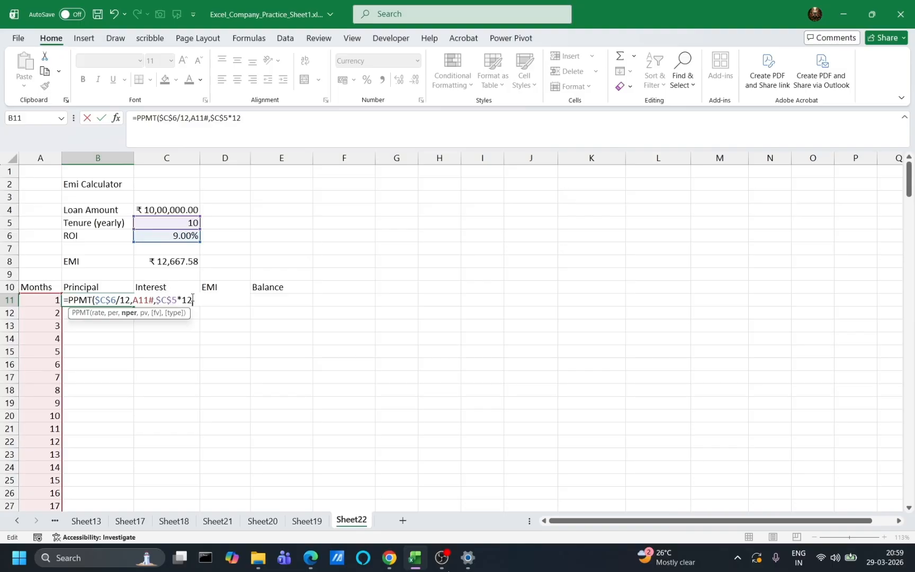
pyautogui.write(',')
pyautogui.click(167, 210)
pyautogui.press('Return')
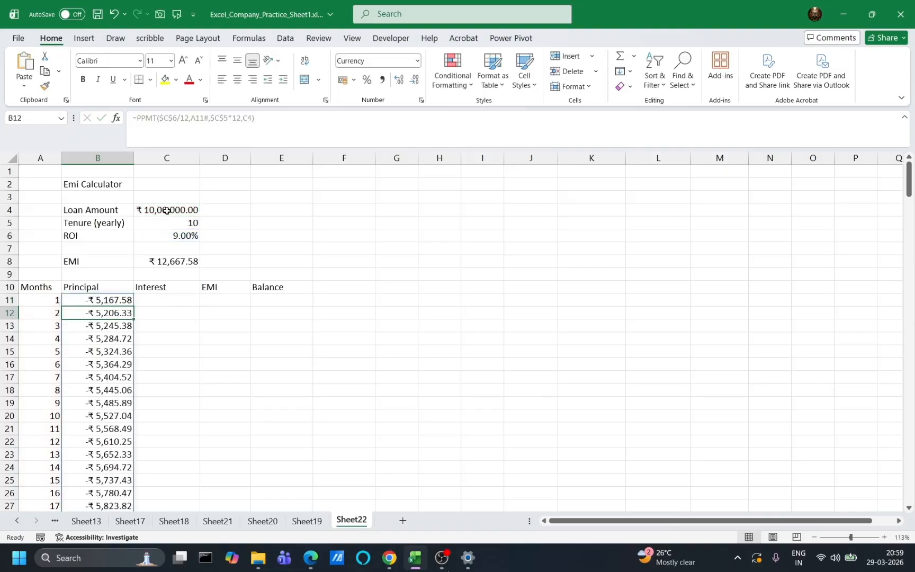
# - Put a minus sign before PPMT in the B11 formula so it reads =-PPMT($C$6/12,A11#,$C$5*12,C4)
pyautogui.click(90, 301)
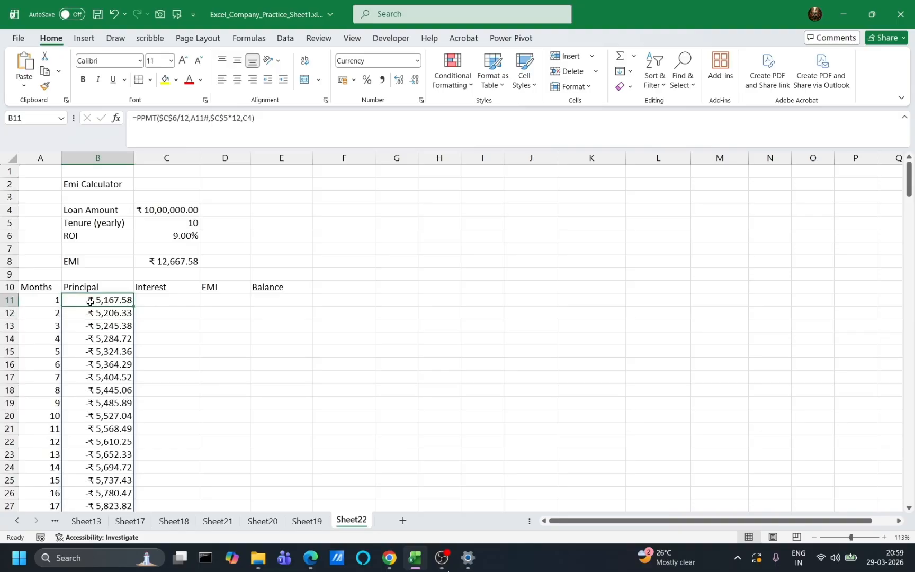
pyautogui.click(136, 117)
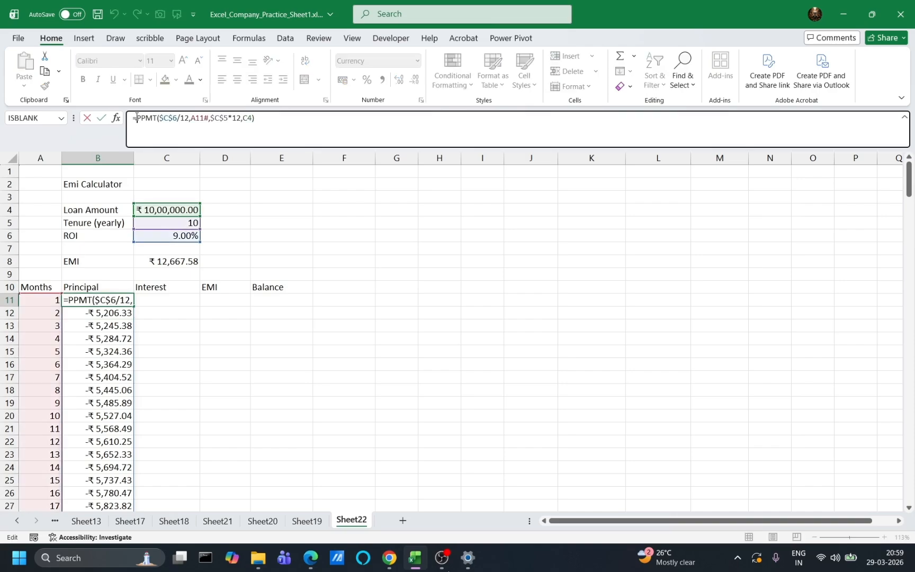
pyautogui.write('-')
pyautogui.press('Return')
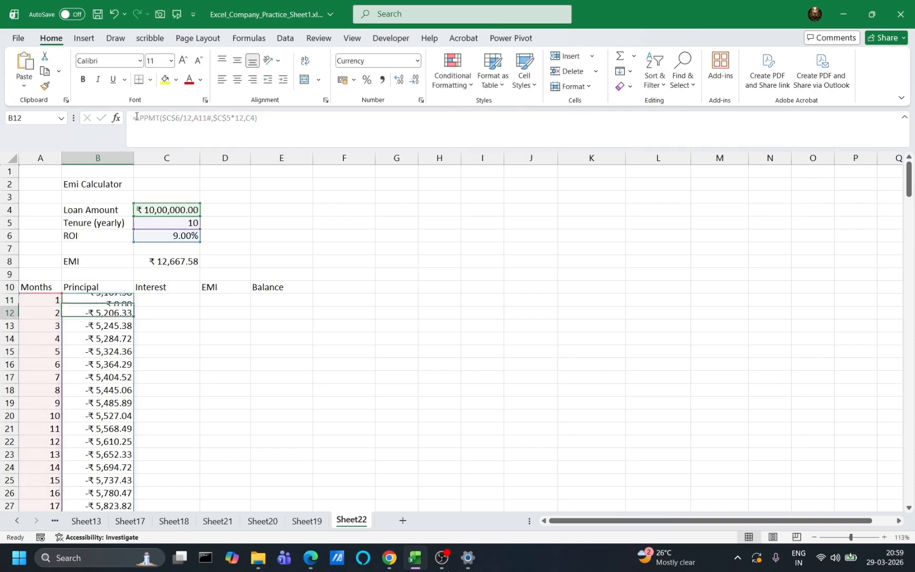
# - Start a negated IPMT formula in C11 with $C$6/12 as the rate, using an absolute reference to the ROI cell
pyautogui.click(159, 297)
pyautogui.write('=')
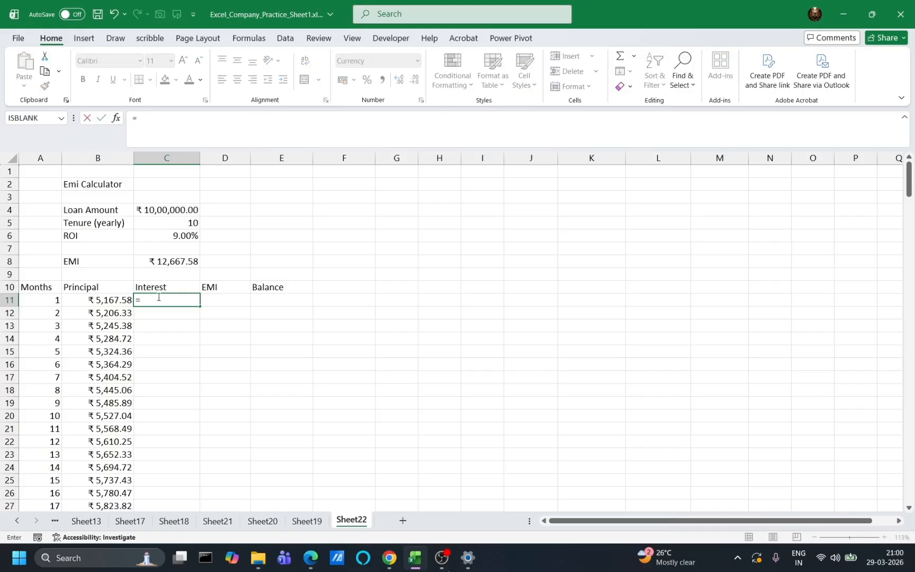
pyautogui.write('-imp')
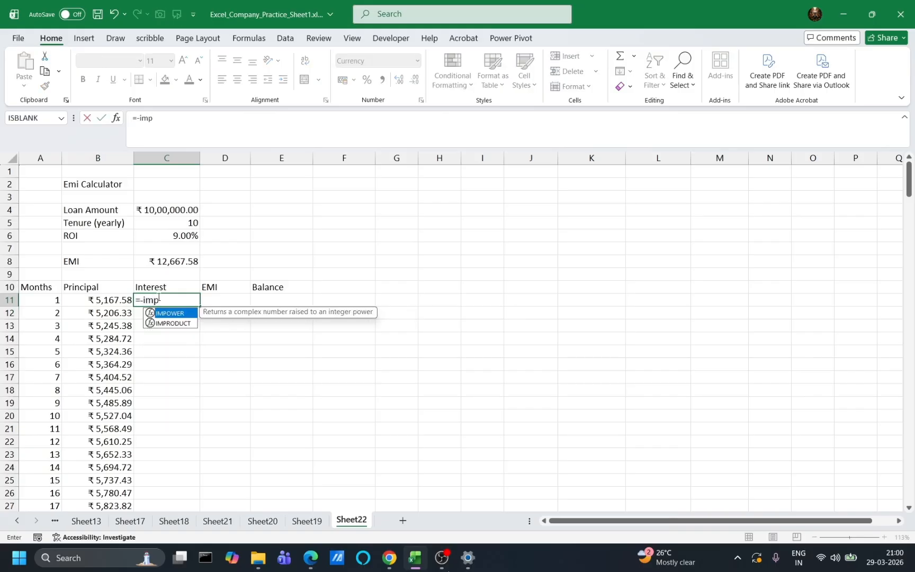
pyautogui.press('BackSpace')
pyautogui.press('BackSpace')
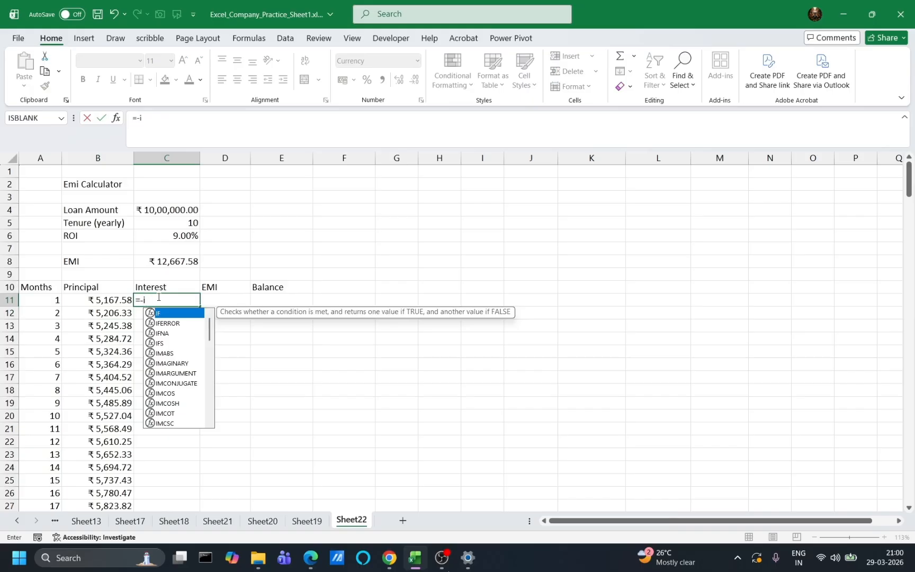
pyautogui.write('pm')
pyautogui.press('Tab')
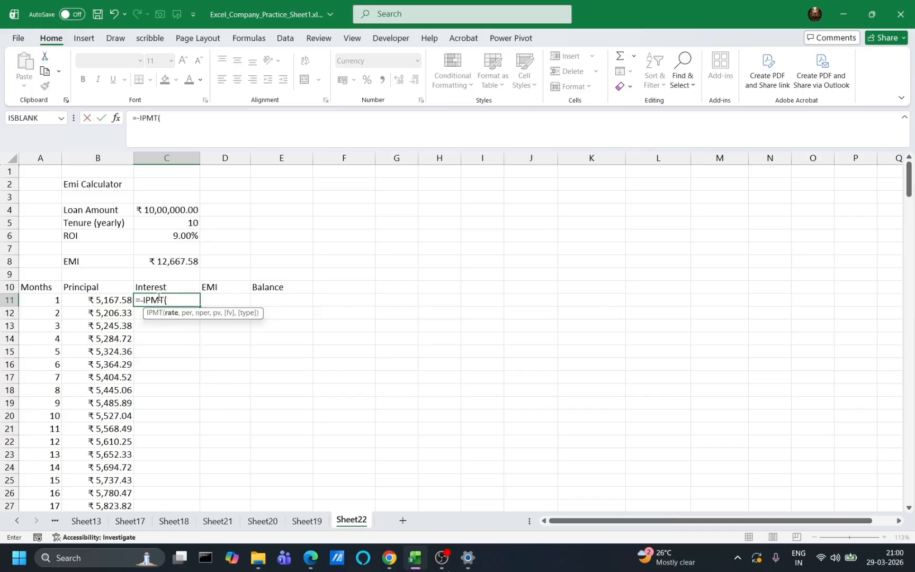
pyautogui.click(181, 238)
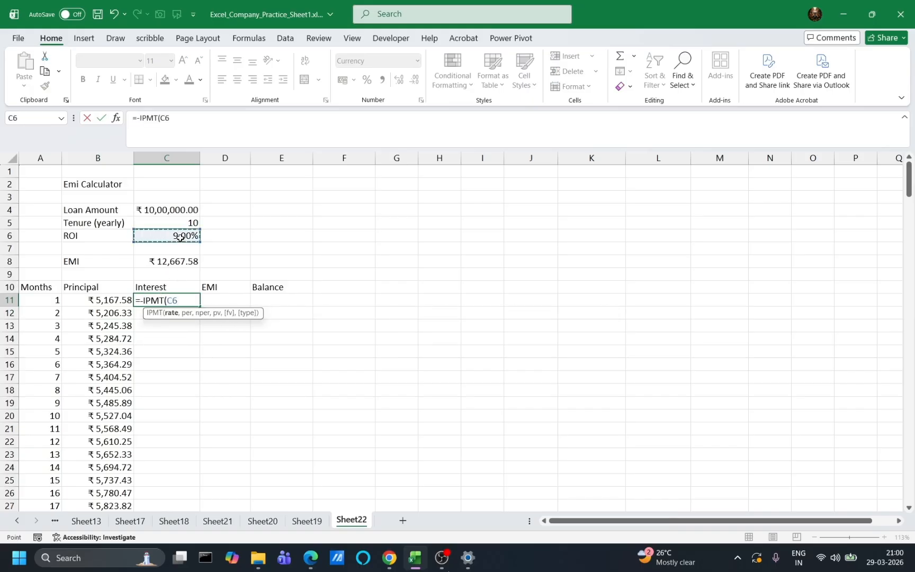
pyautogui.write('/12')
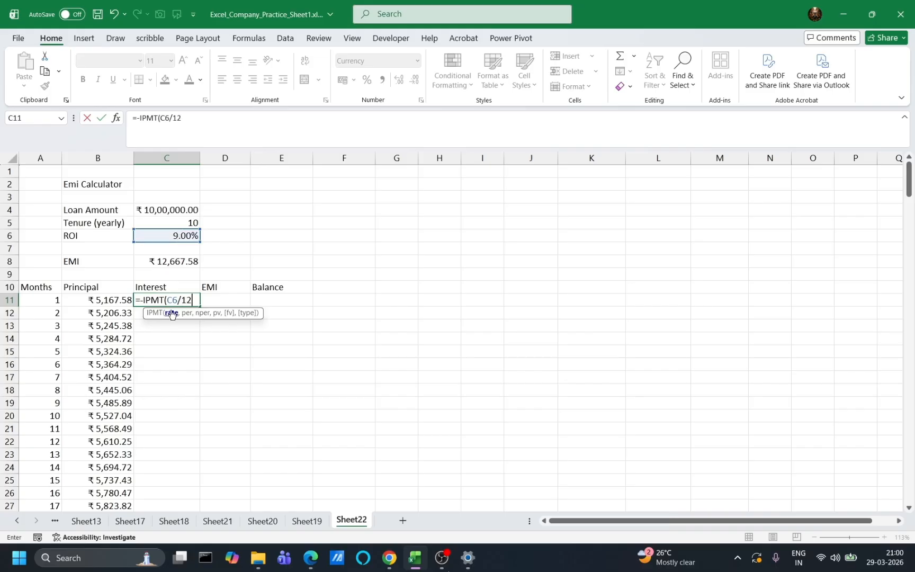
pyautogui.click(173, 301)
pyautogui.press('F4')
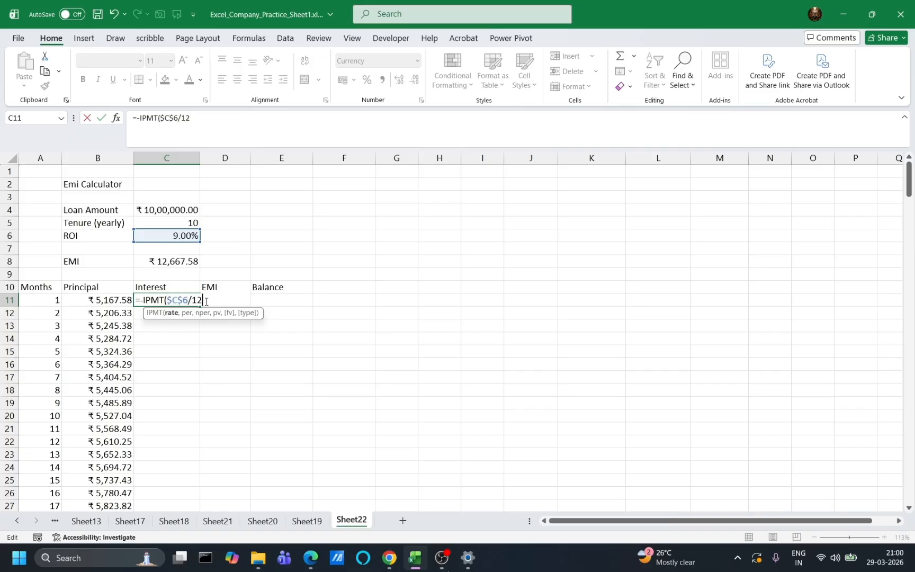
# - Complete the Interest formula in C11 so it reads =-IPMT($C$6/12,A11#,$C$5*12,C4)
pyautogui.write(',A')
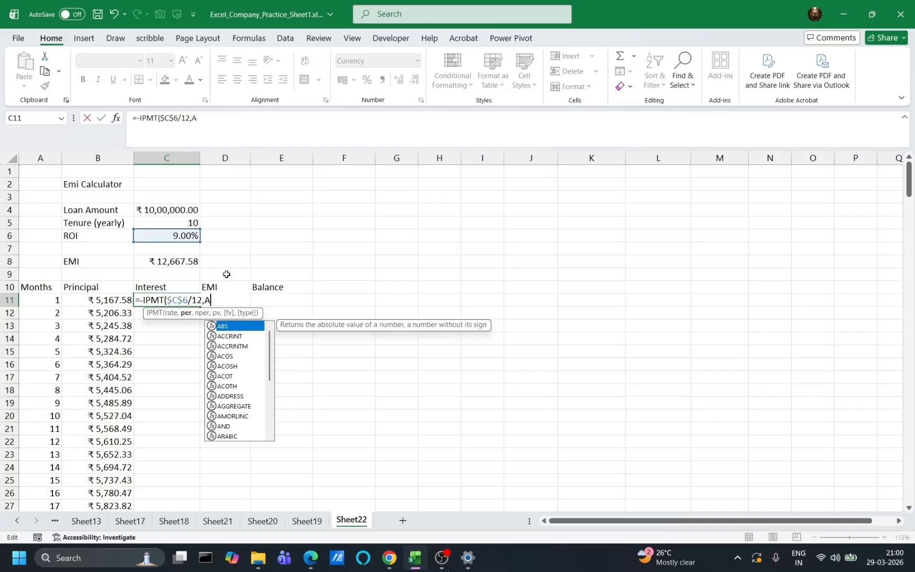
pyautogui.write('11#')
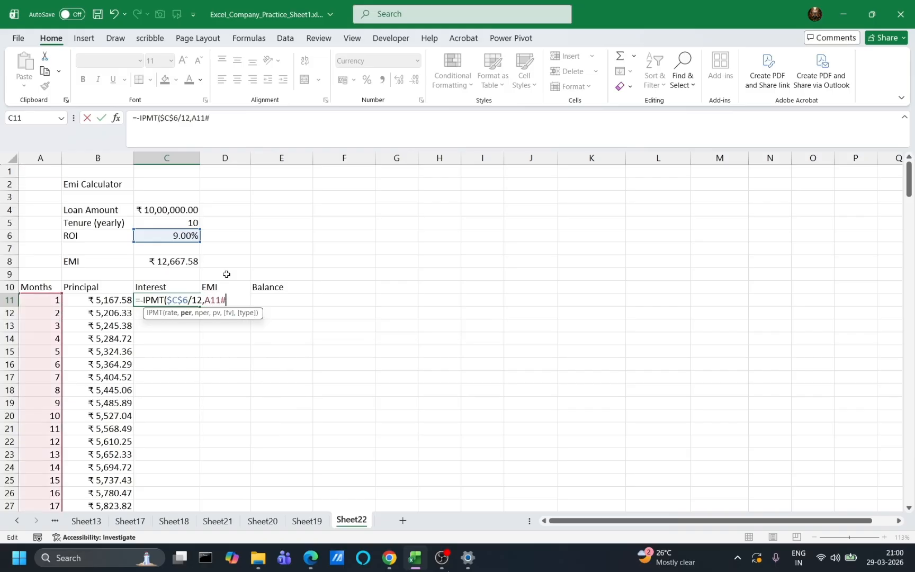
pyautogui.write(',')
pyautogui.click(180, 223)
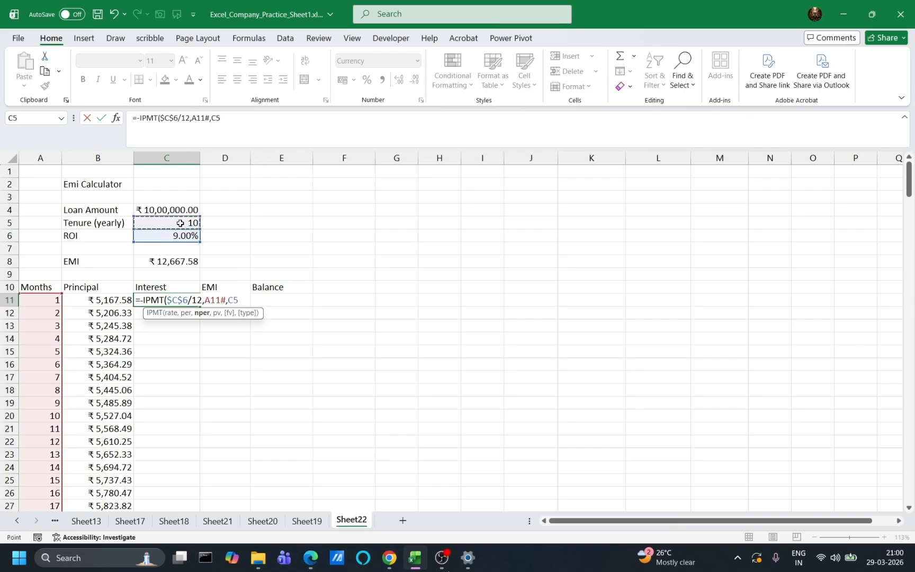
pyautogui.press('F4')
pyautogui.write(',')
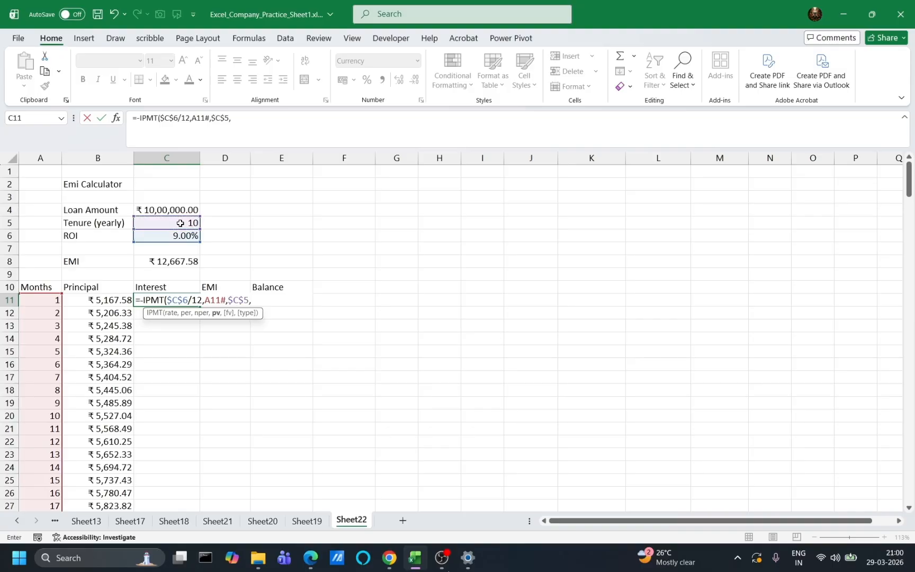
pyautogui.press('BackSpace')
pyautogui.write('*12,')
pyautogui.click(174, 211)
pyautogui.press('Return')
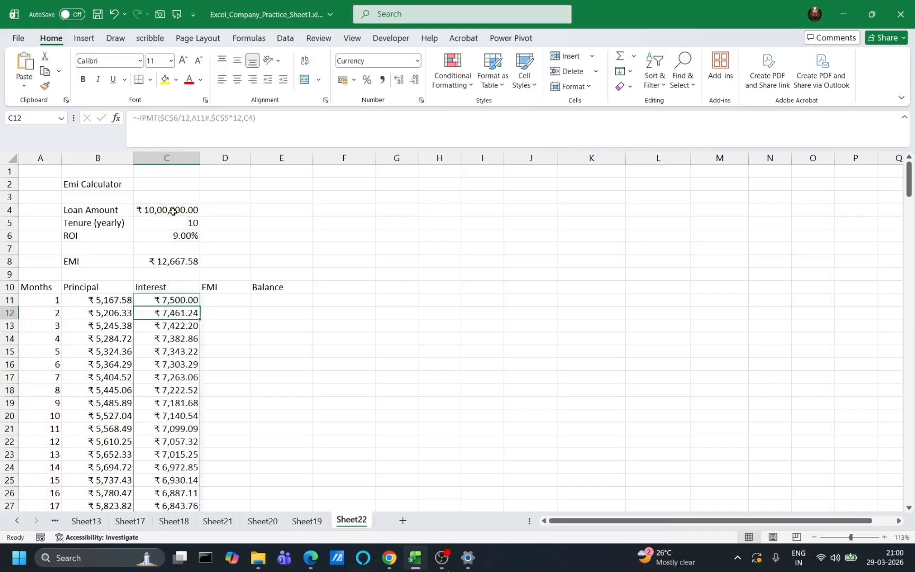
# - Start an IF formula in D11 under EMI with the spilled month range A11# as the logical test
pyautogui.click(221, 302)
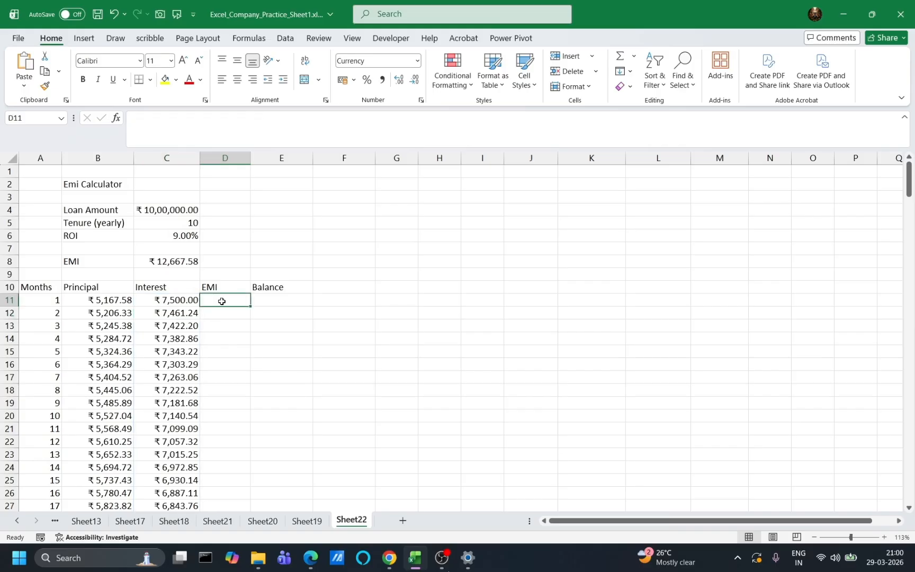
pyautogui.write('=')
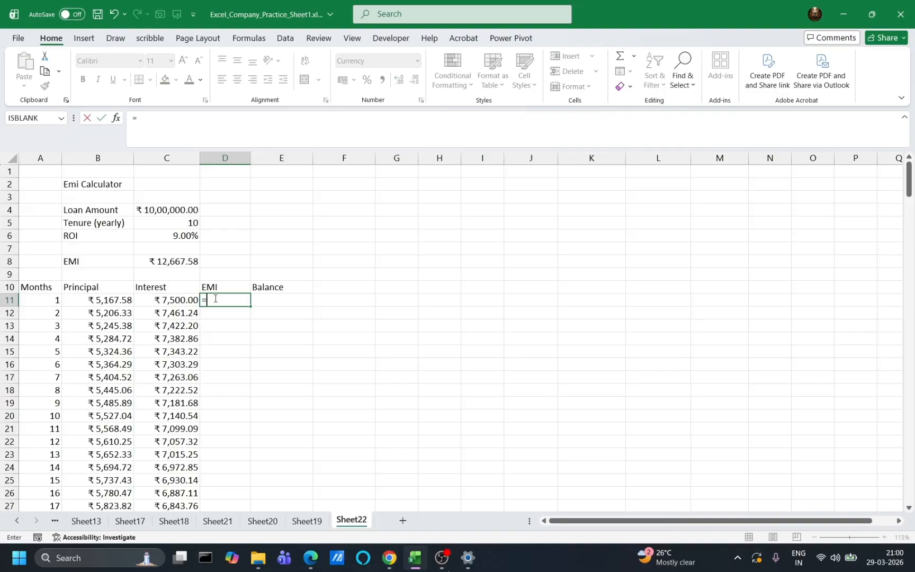
pyautogui.write('i')
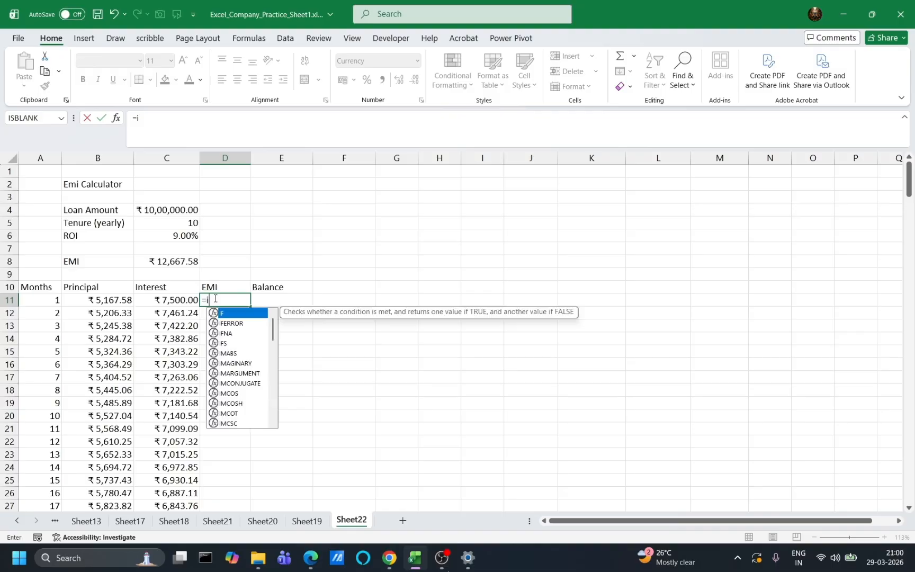
pyautogui.write('f')
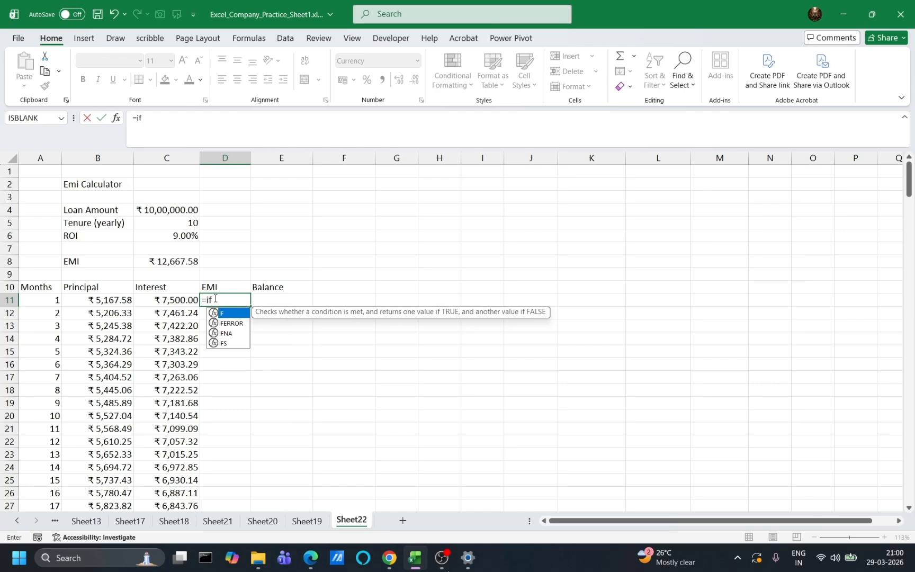
pyautogui.write('(')
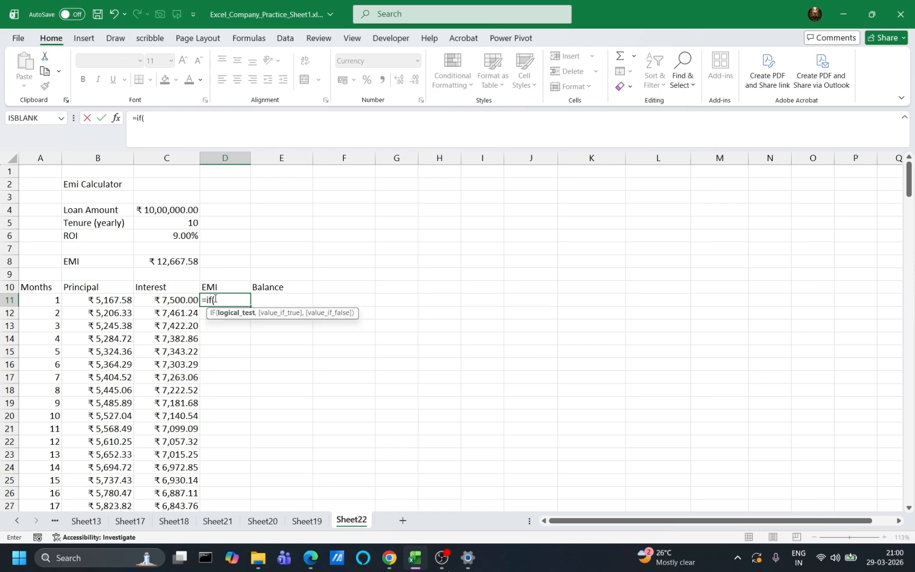
pyautogui.write('A')
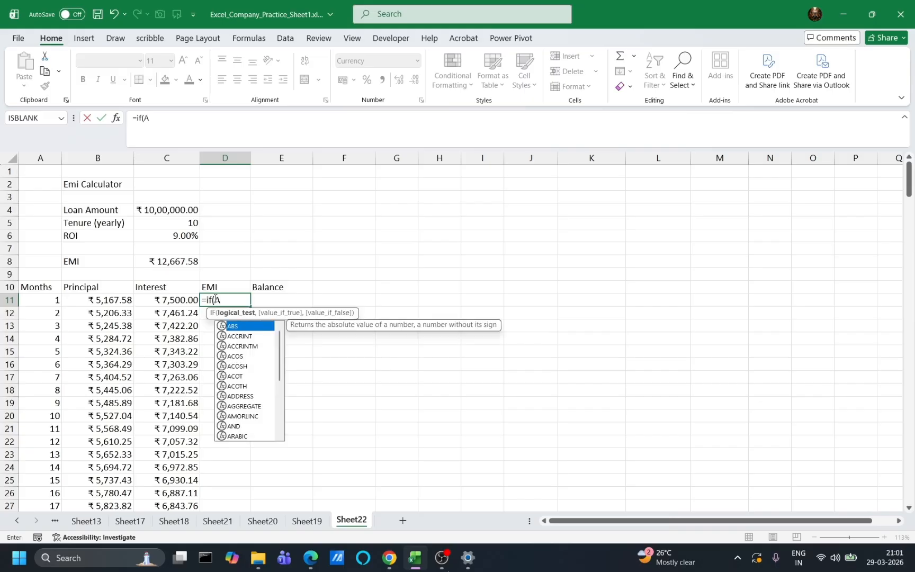
pyautogui.write('11#,')
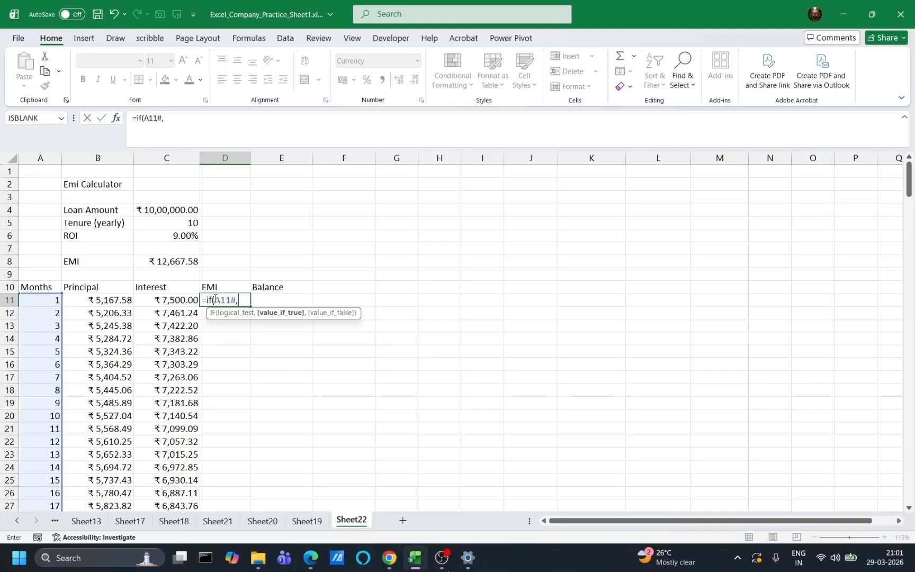
# - Complete the D11 formula as =IF(A11#,$C$8,"") and autofit column D to its contents
pyautogui.click(161, 261)
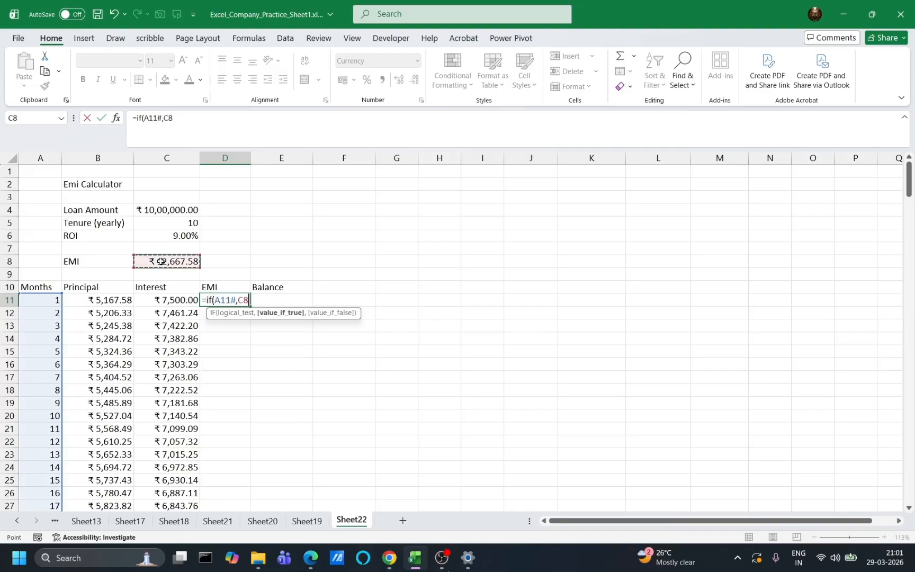
pyautogui.press('super')
pyautogui.press('super')
pyautogui.press('F4')
pyautogui.write(',""')
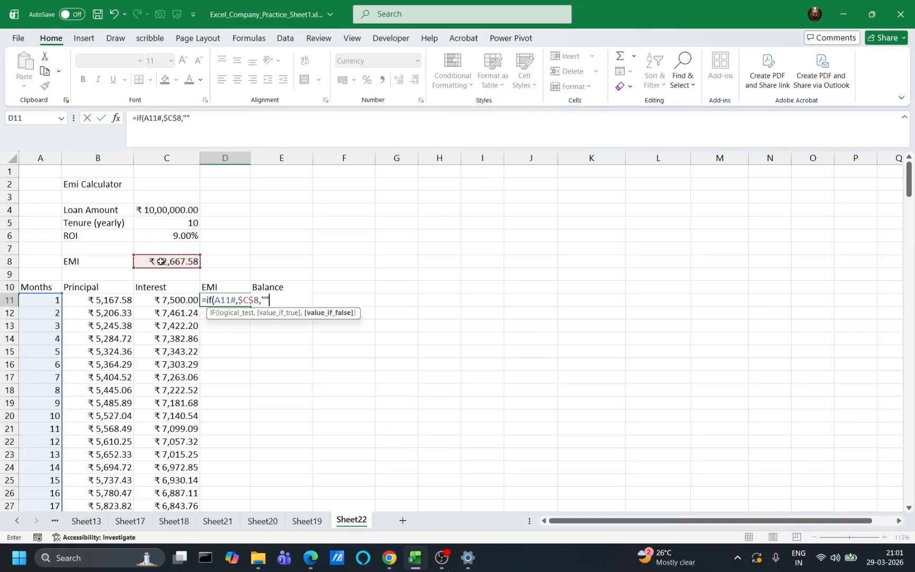
pyautogui.write(')')
pyautogui.press('Return')
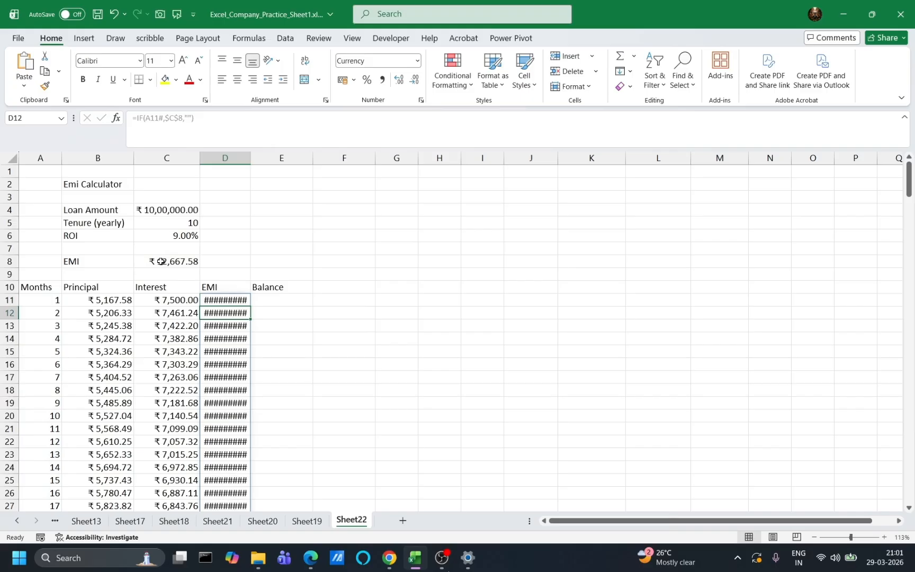
pyautogui.doubleClick(250, 162)
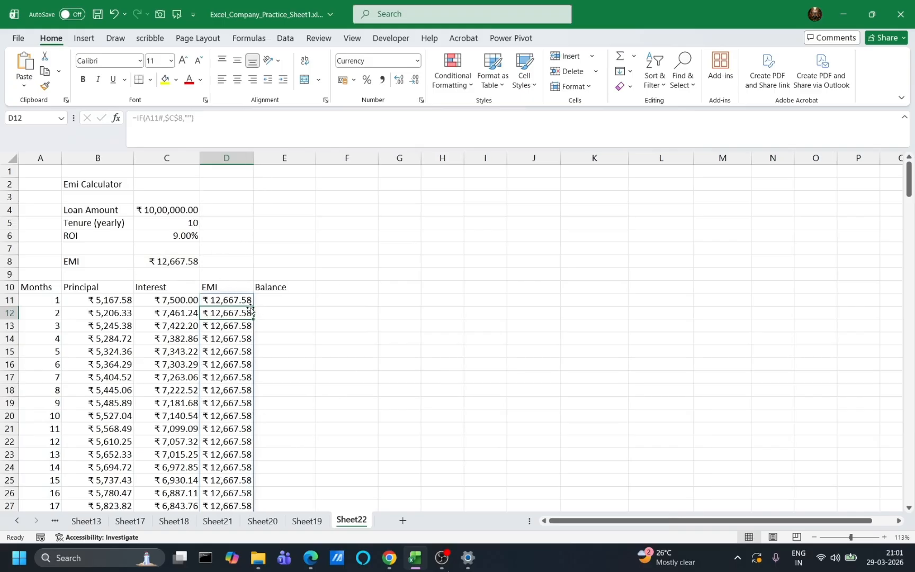
# - Start the Balance formula in E11 by subtracting a SUMIF from the loan amount in C4
pyautogui.click(280, 303)
pyautogui.write('=c')
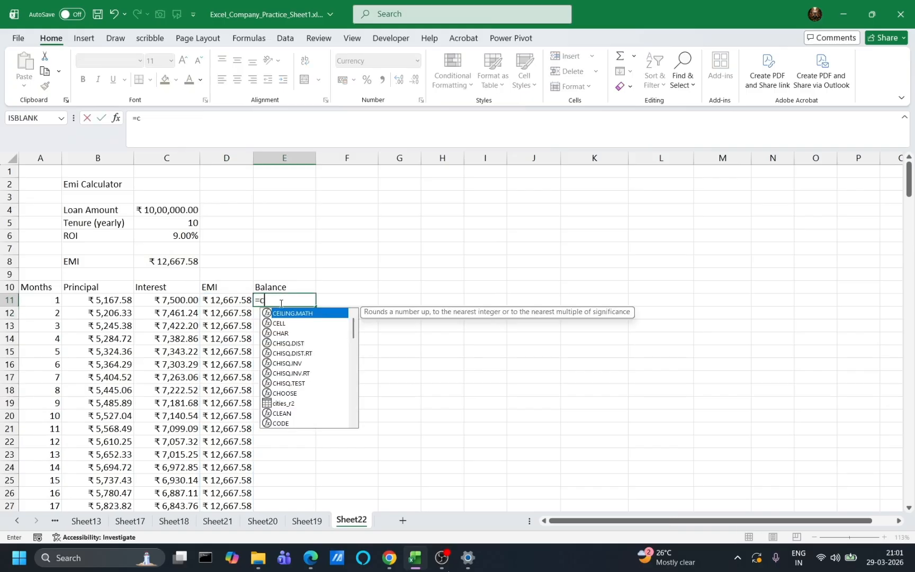
pyautogui.press('BackSpace')
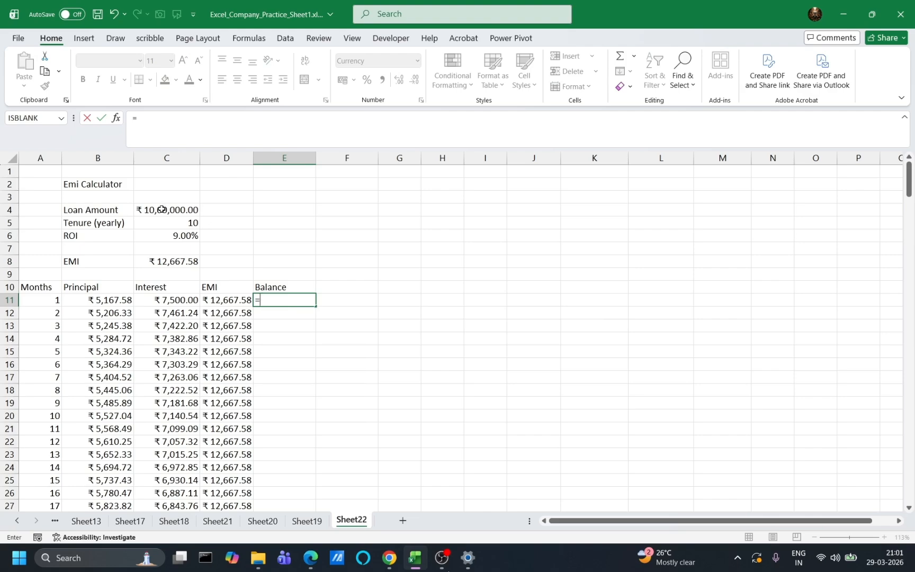
pyautogui.click(161, 210)
pyautogui.write('-')
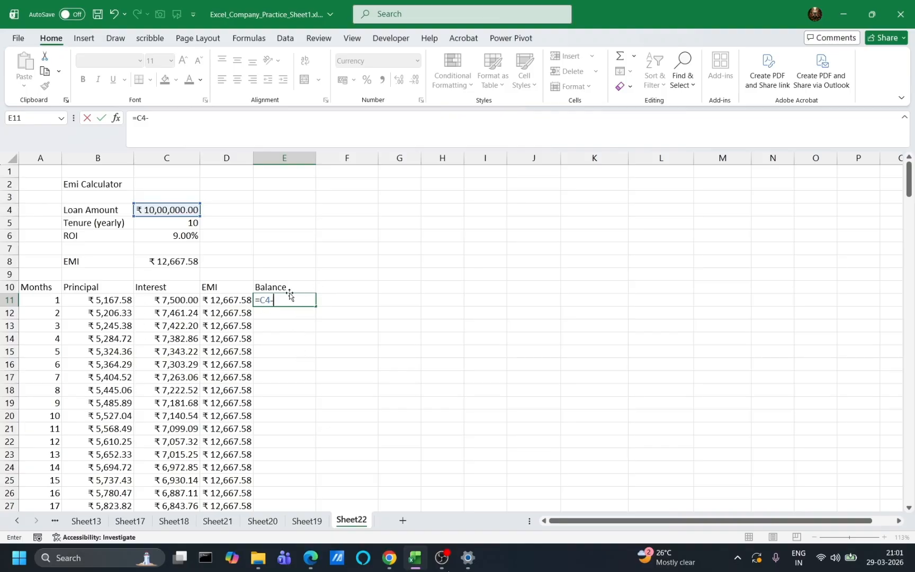
pyautogui.write('sum')
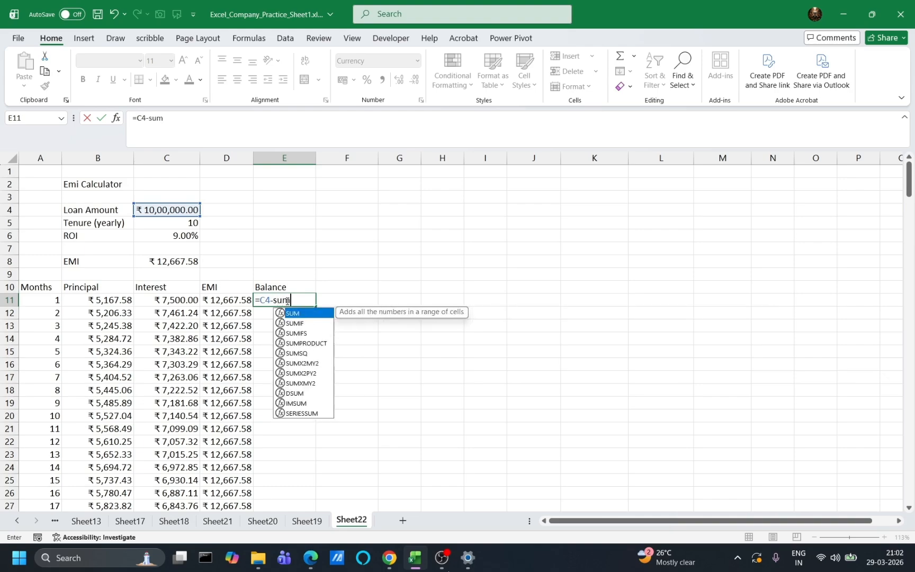
pyautogui.press('Down')
pyautogui.press('Tab')
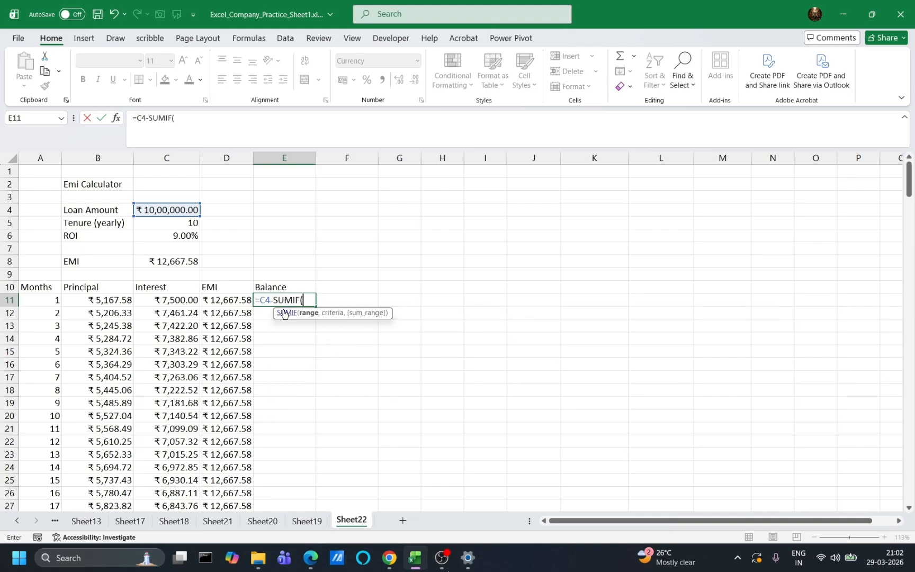
# - Give the SUMIF in E11 the range OFFSET(B11,0,0,SEQUENCE(COUNT(A11#))) so the principal accumulates month by month
pyautogui.write('off')
pyautogui.press('Tab')
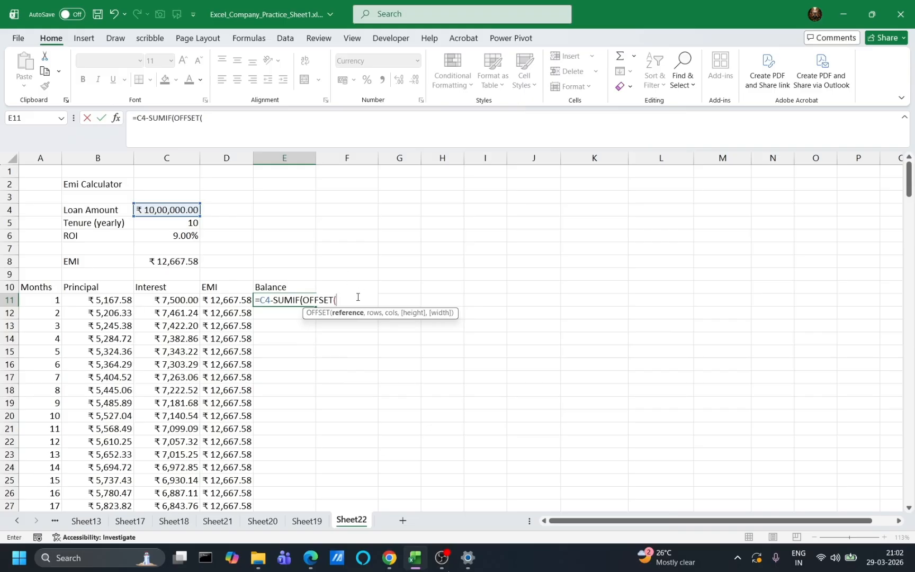
pyautogui.click(89, 301)
pyautogui.write(',0')
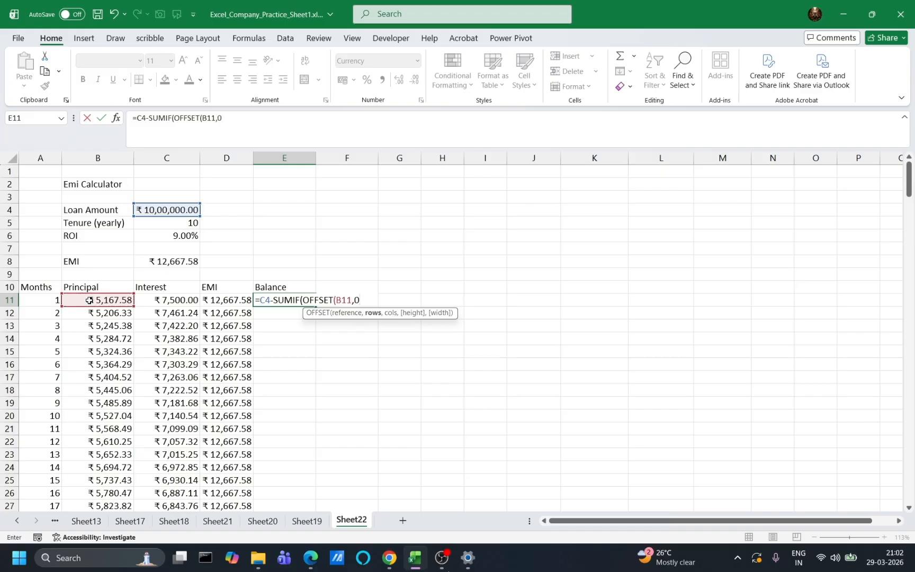
pyautogui.write(',0,sequ')
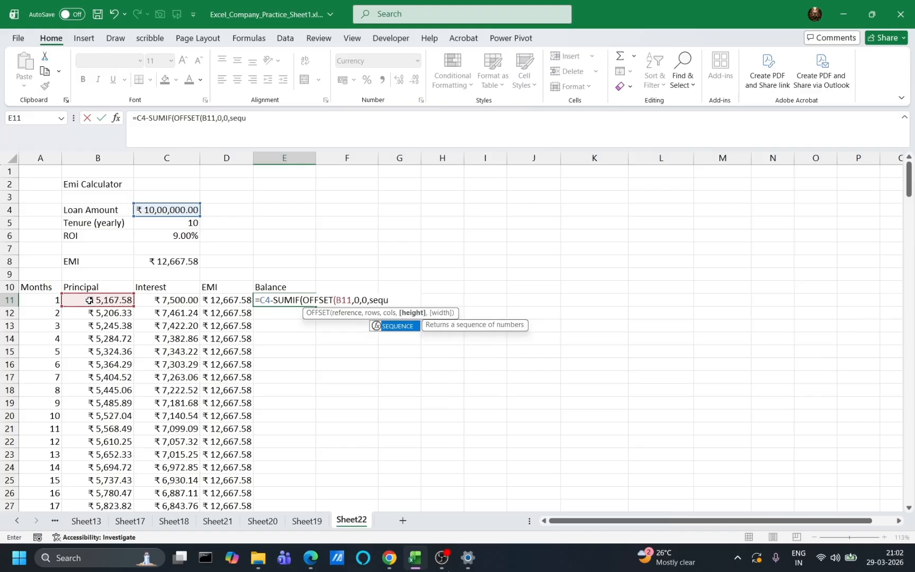
pyautogui.press('Tab')
pyautogui.write('cou')
pyautogui.press('Tab')
pyautogui.write('A')
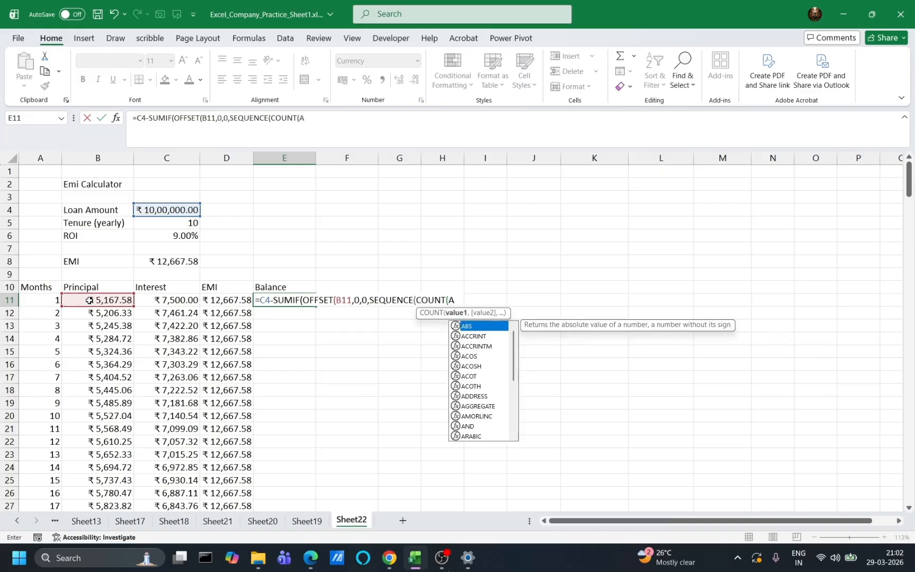
pyautogui.write('11#))),')
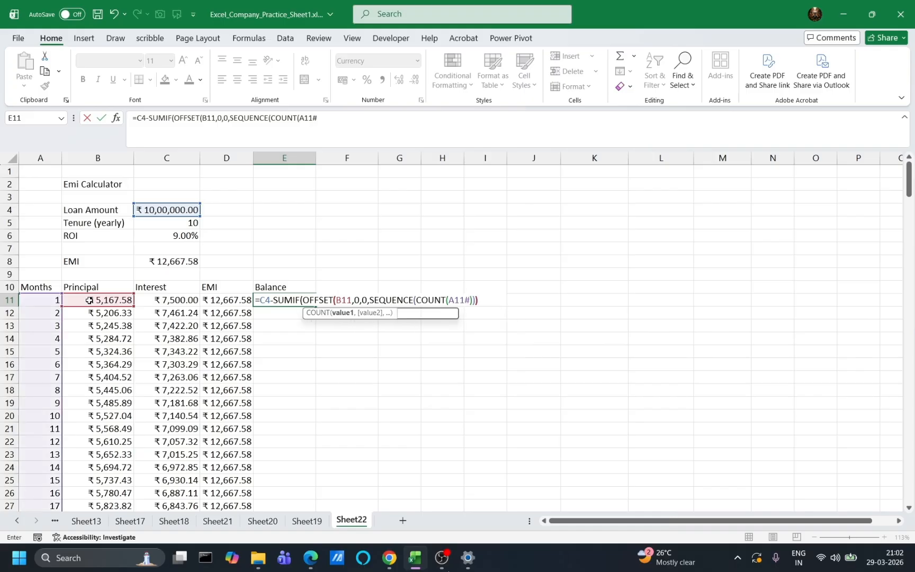
# - Add the criteria "<>0" to complete E11 as =C4-SUMIF(OFFSET(B11,0,0,SEQUENCE(COUNT(A11#))),"<>0")
pyautogui.write('"<>0')
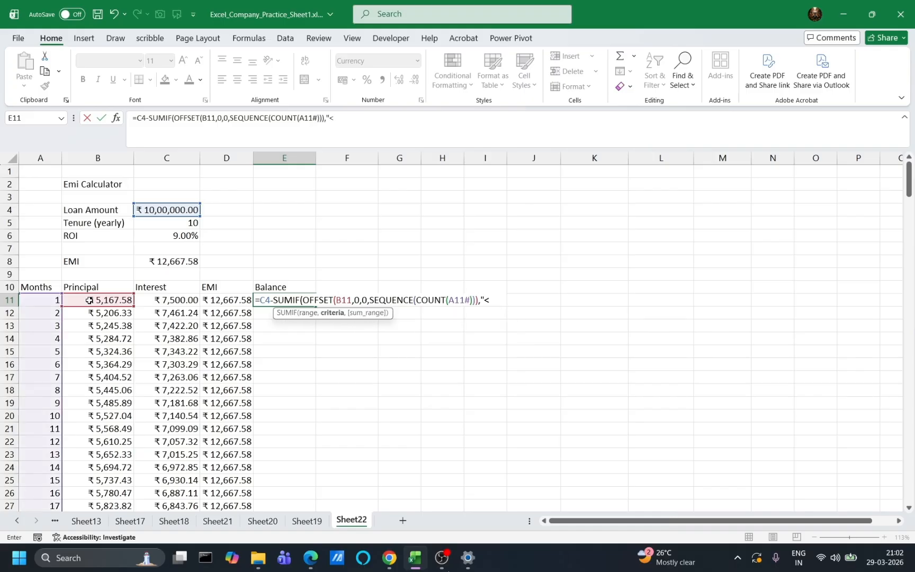
pyautogui.write(')')
pyautogui.press('BackSpace')
pyautogui.write(')')
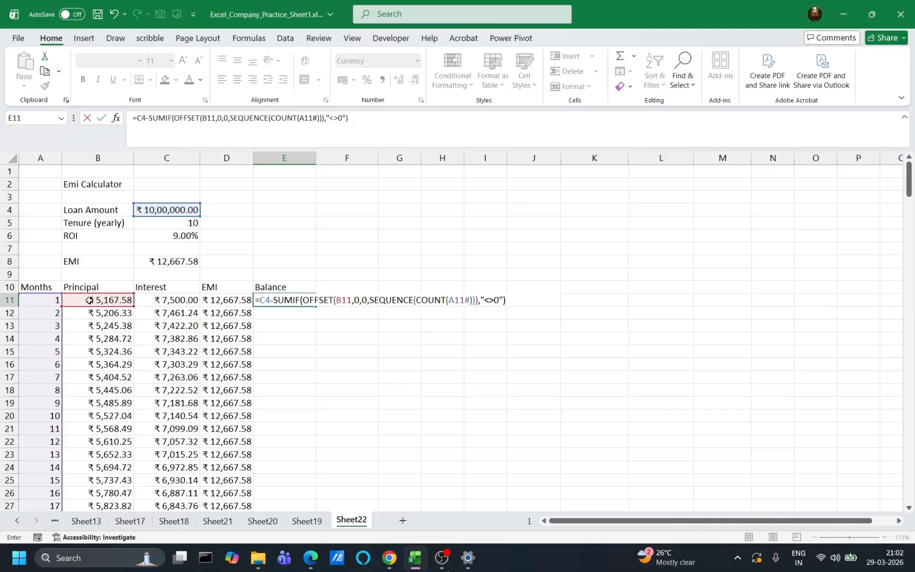
pyautogui.press('Return')
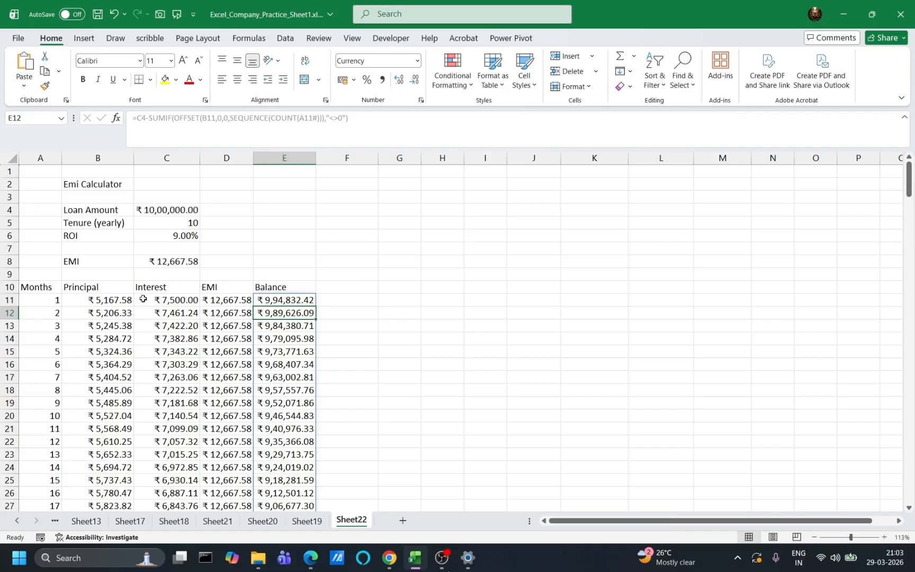
# - Add the header Year in F10, beside the Balance header
pyautogui.click(282, 272)
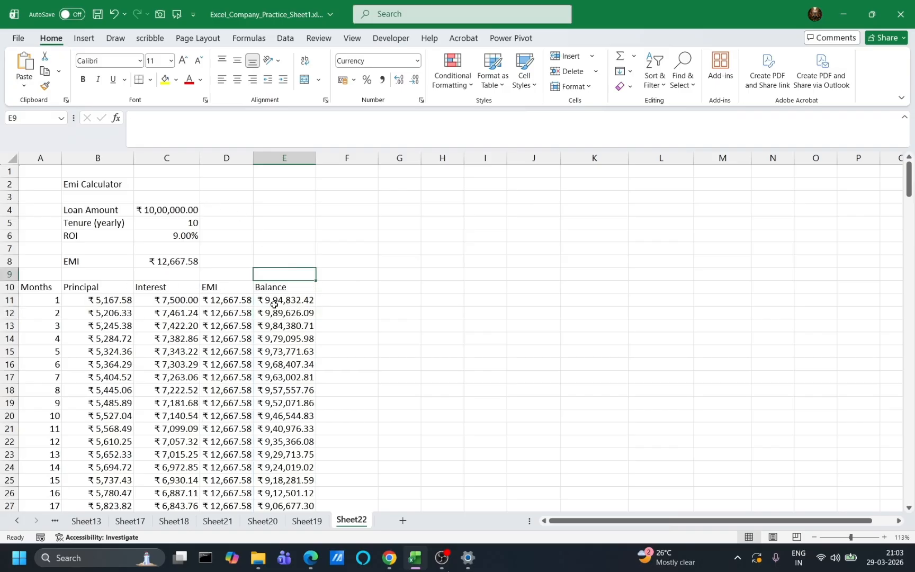
pyautogui.click(338, 290)
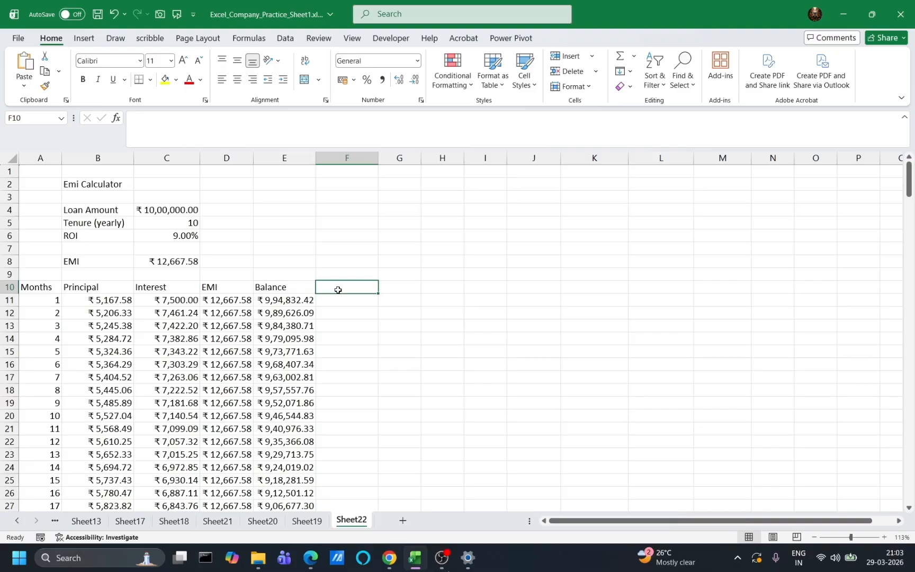
pyautogui.write('Year')
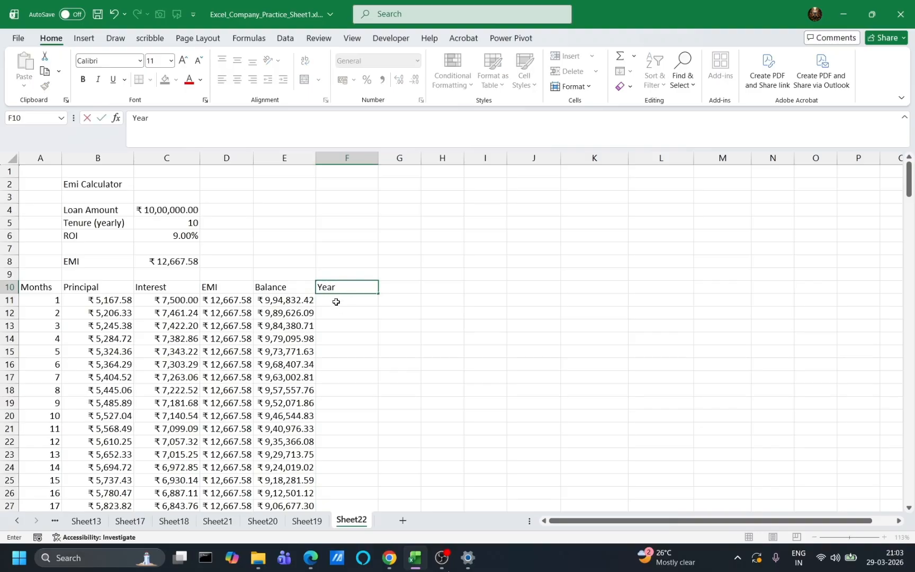
pyautogui.press('Return')
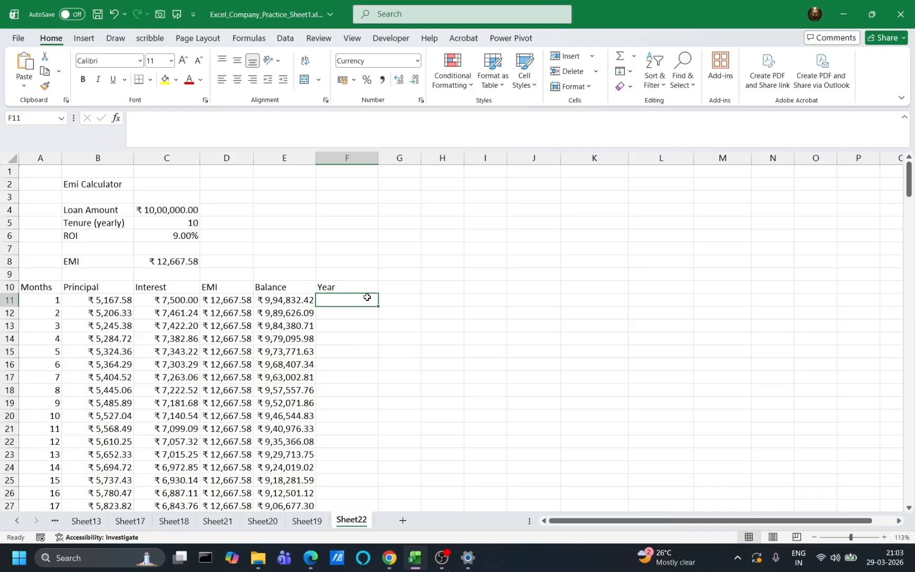
# - Enter =ROUNDUP(A11#/12,0) in F11 to assign a year number to every month
pyautogui.write('=roun')
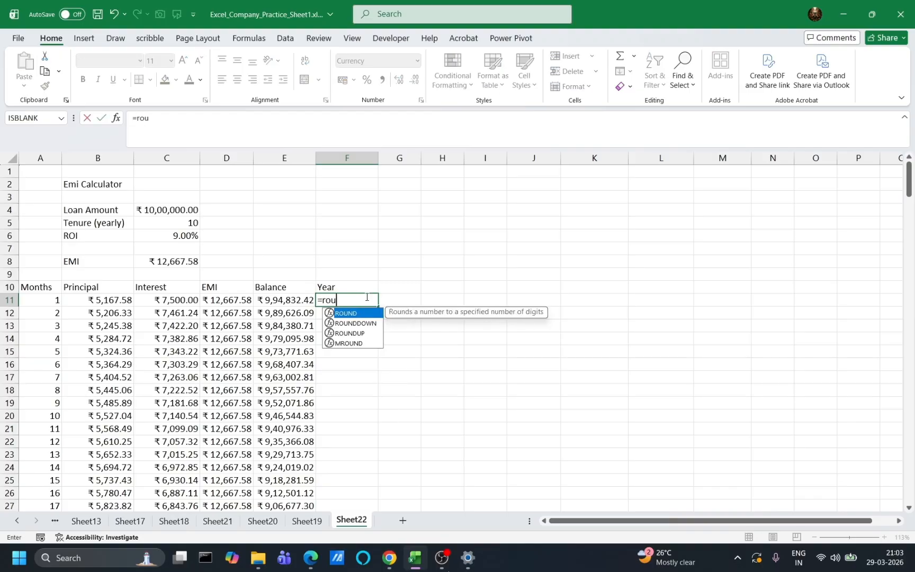
pyautogui.press('Down')
pyautogui.press('Down')
pyautogui.press('Tab')
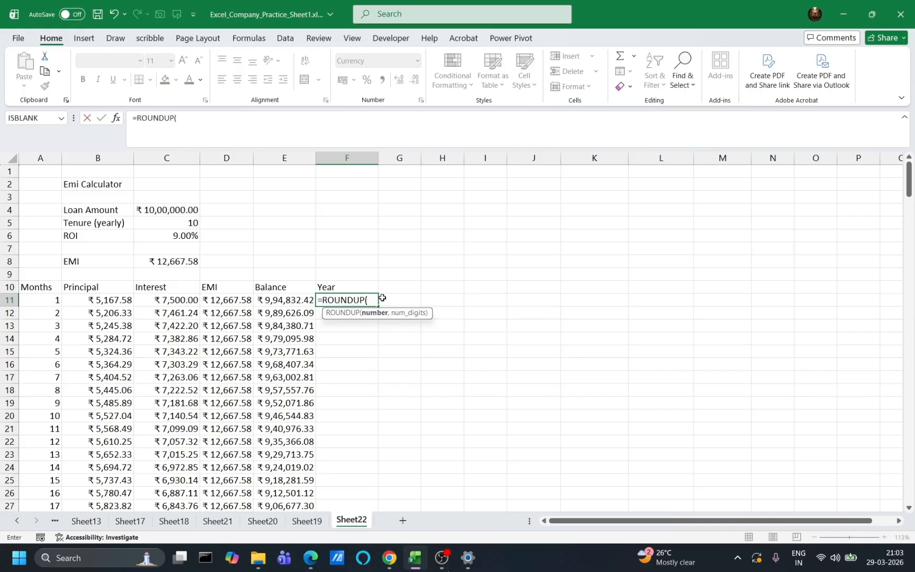
pyautogui.write('A11')
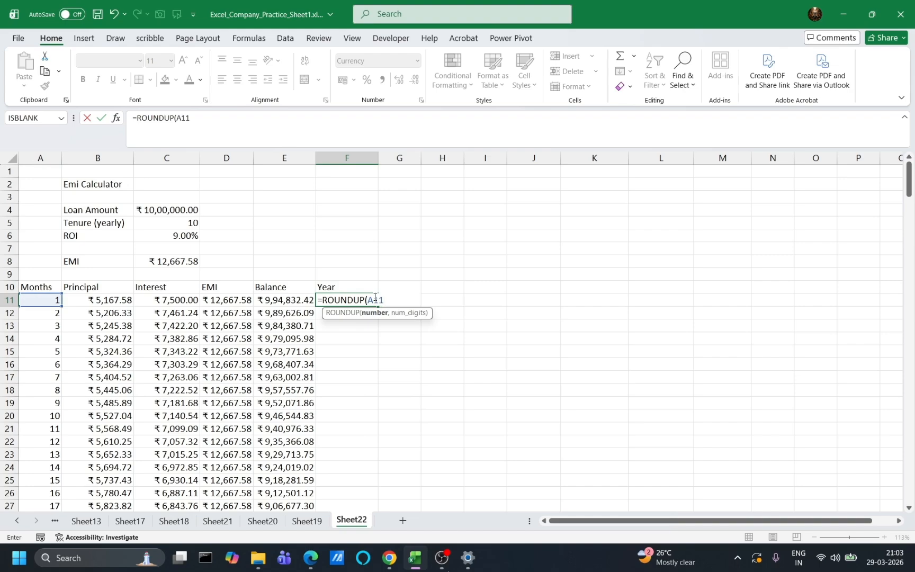
pyautogui.write('#,')
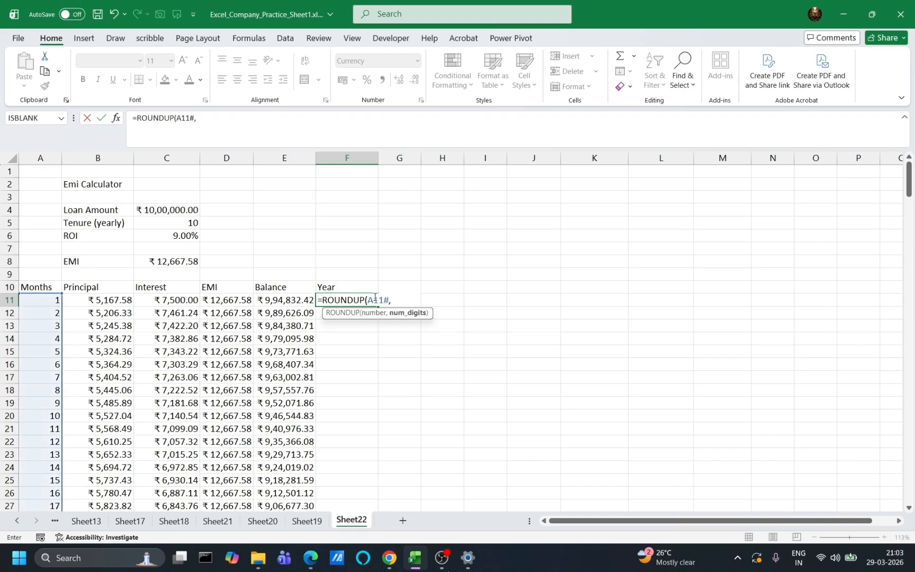
pyautogui.press('BackSpace')
pyautogui.write('/12,0)')
pyautogui.press('Return')
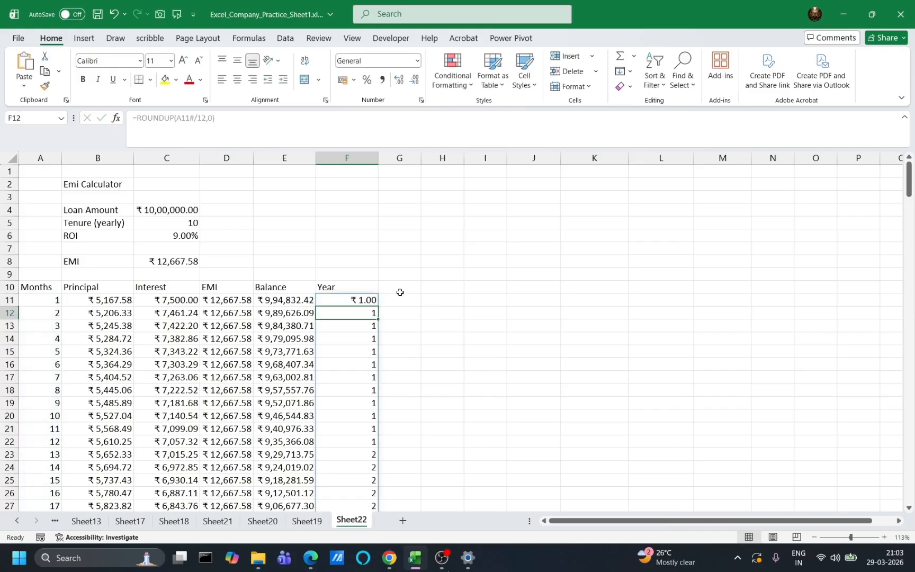
# - Change the number format of F11 to General
pyautogui.click(367, 298)
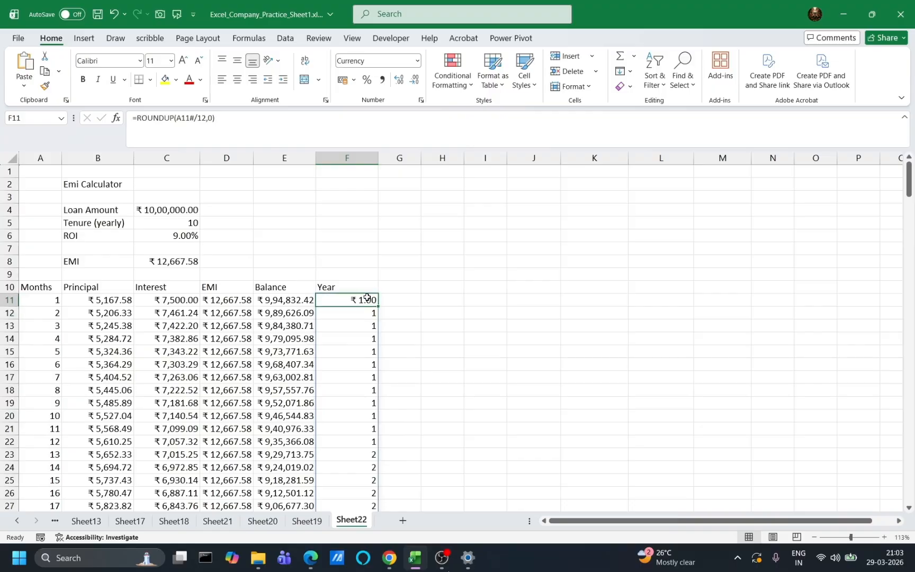
pyautogui.click(413, 62)
pyautogui.click(417, 60)
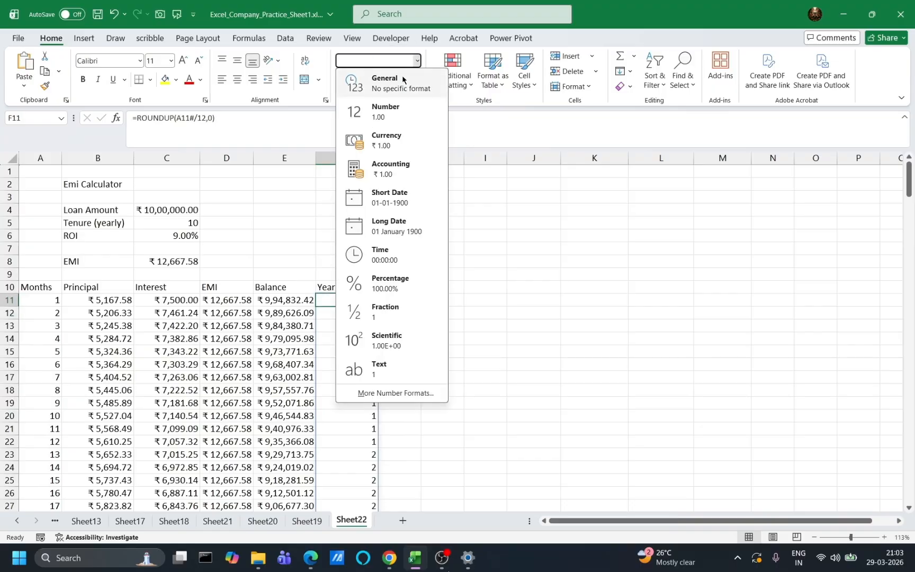
pyautogui.click(403, 79)
pyautogui.click(454, 337)
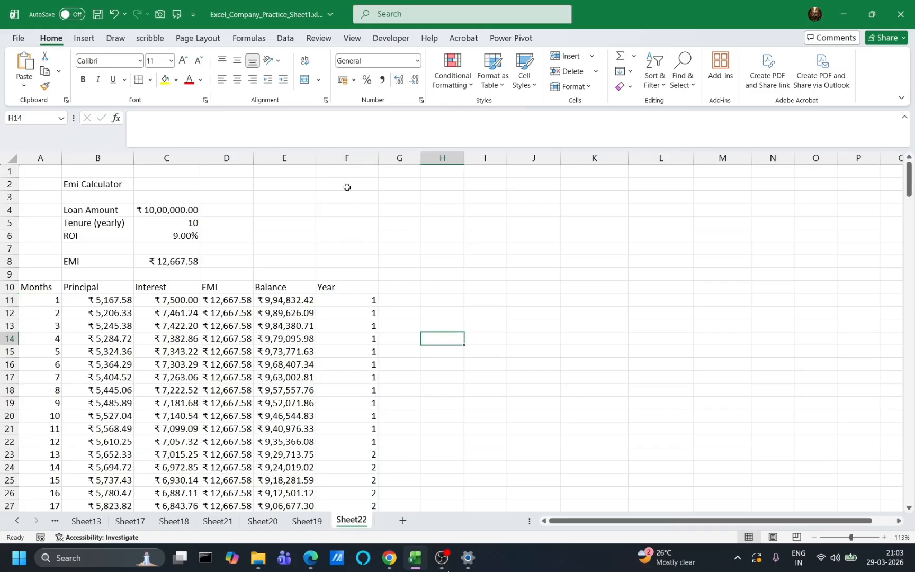
# - Center the contents of column F, narrow the column, and check the year numbers down the schedule
pyautogui.click(347, 157)
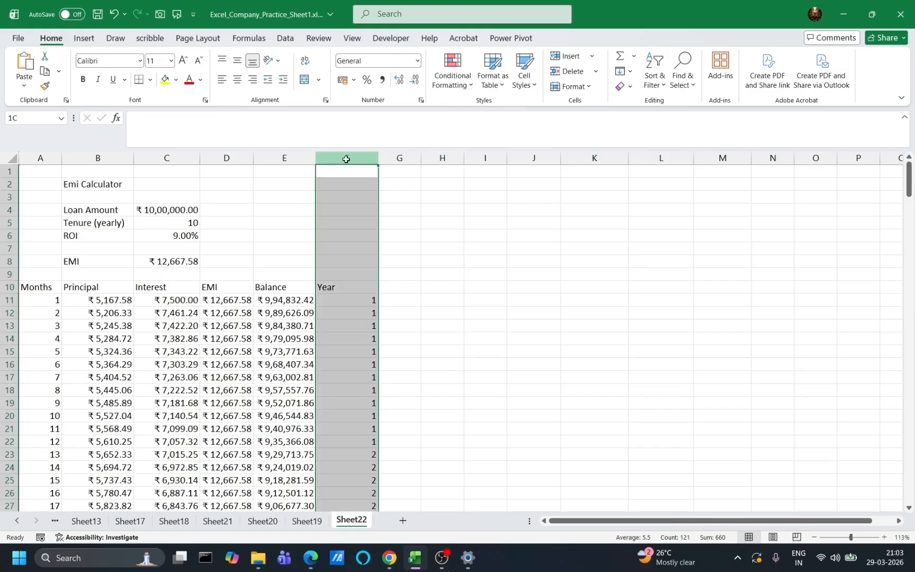
pyautogui.click(236, 80)
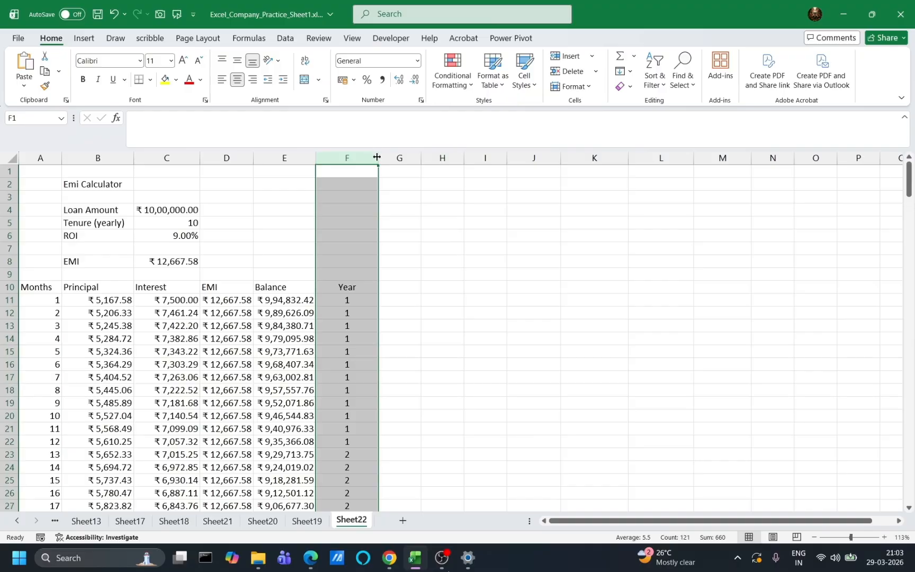
pyautogui.moveTo(377, 157); pyautogui.dragTo(354, 158)
pyautogui.scroll(-6, 327, 345)
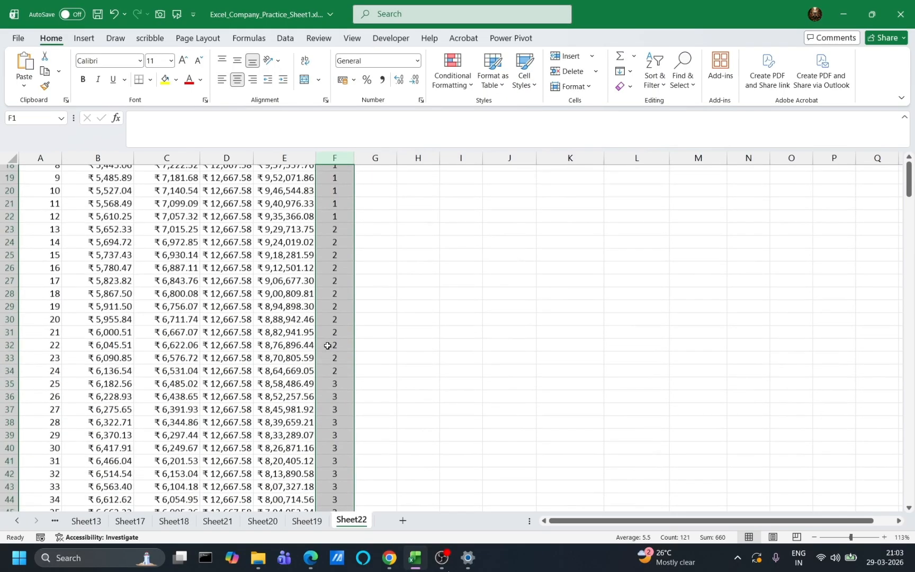
pyautogui.scroll(-10, 327, 346)
pyautogui.scroll(8, 327, 345)
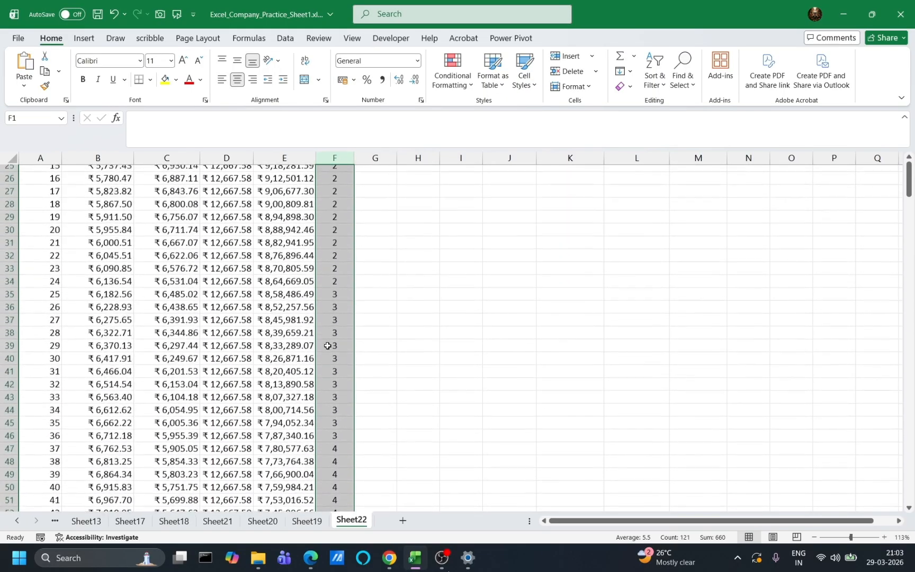
pyautogui.scroll(-8, 327, 345)
pyautogui.scroll(15, 327, 346)
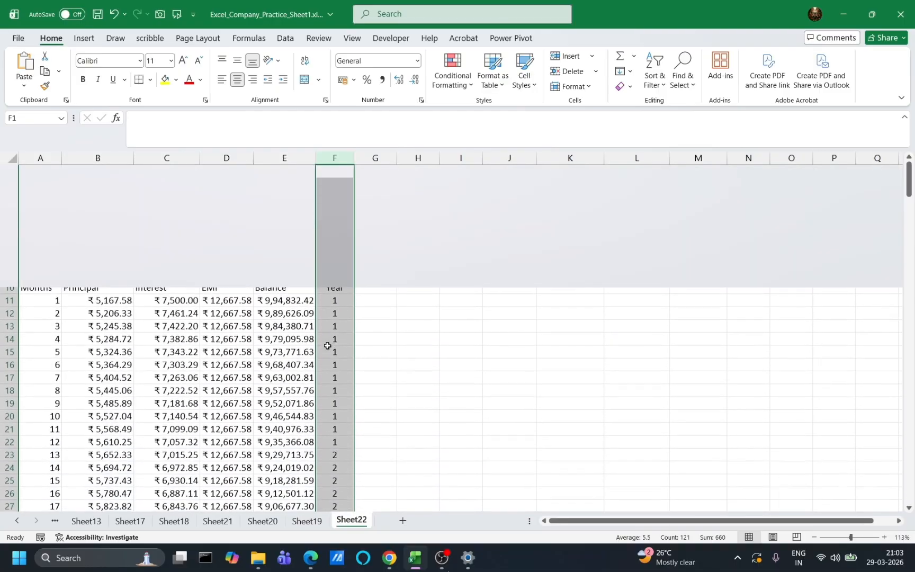
pyautogui.click(395, 272)
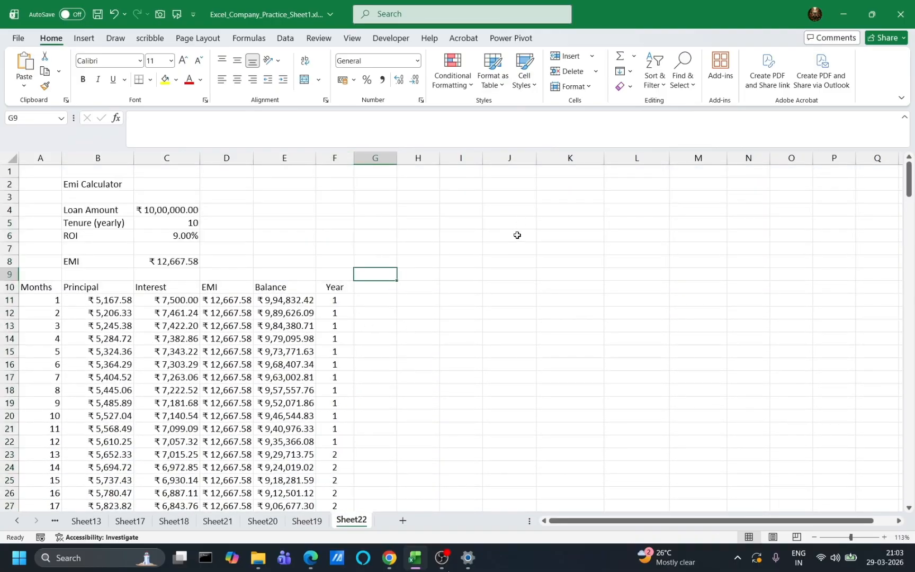
# - Add the header Year in J10 and list the loan years below it with =SEQUENCE(C5) in J11
pyautogui.click(491, 289)
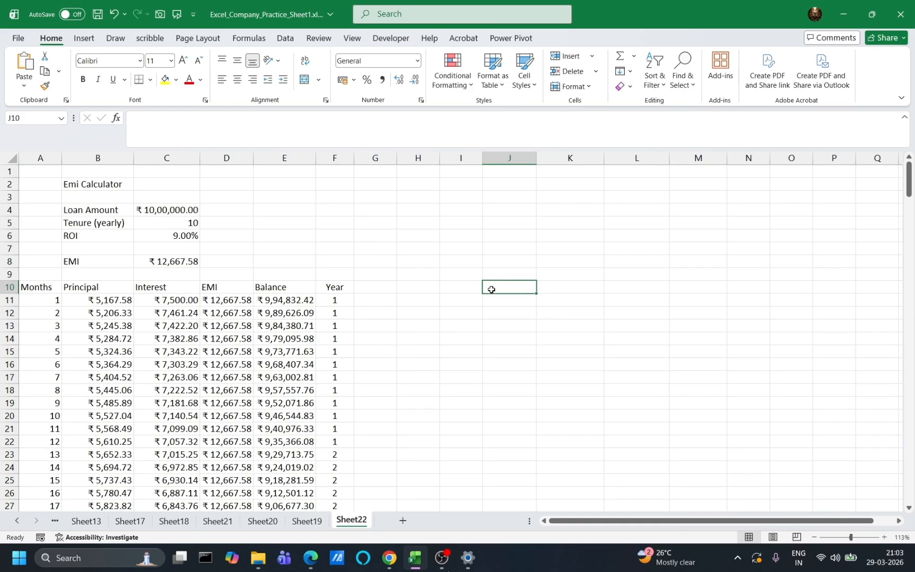
pyautogui.write('Year')
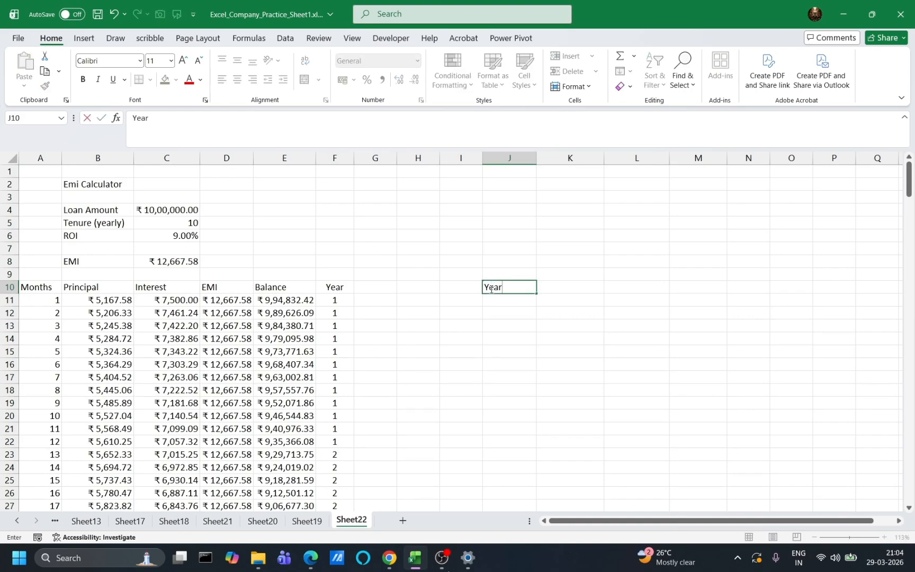
pyautogui.press('Return')
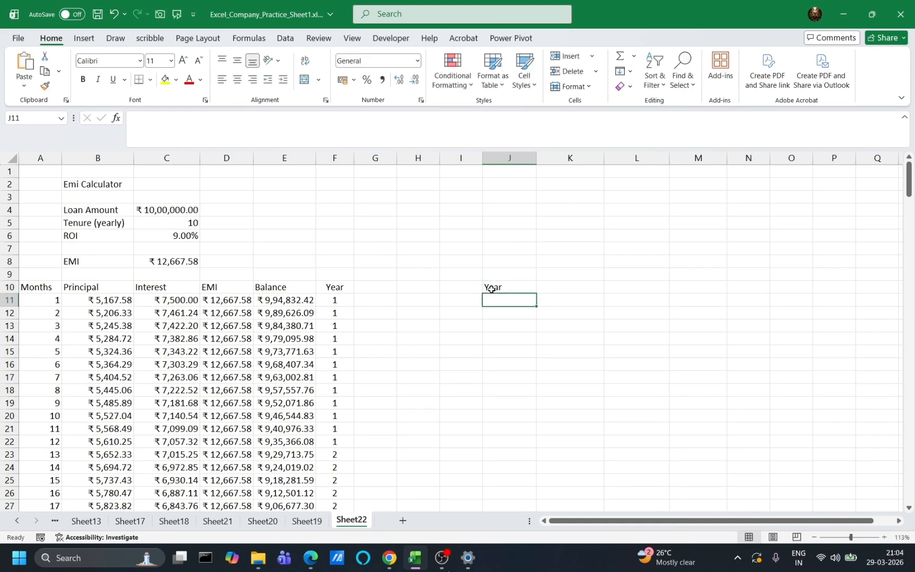
pyautogui.write('=SEQUENCE(')
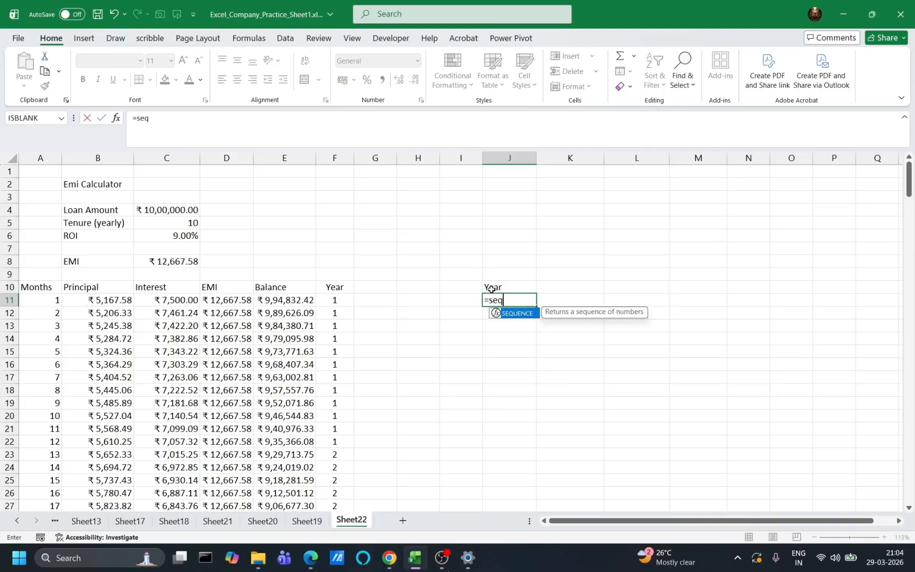
pyautogui.click(171, 224)
pyautogui.press('Return')
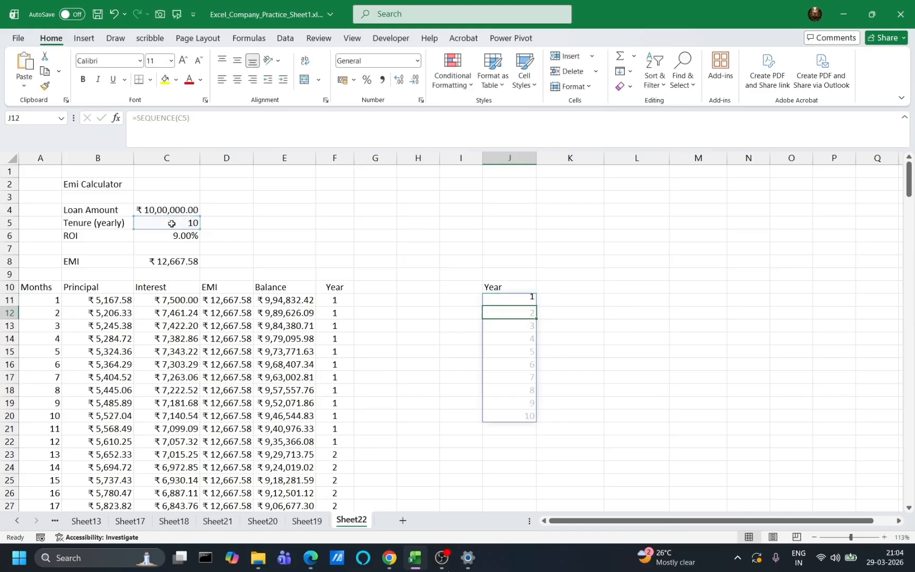
# - Add the headers Annual Principal, Annual Interest and Annual EMI in K10, L10 and M10
pyautogui.click(564, 288)
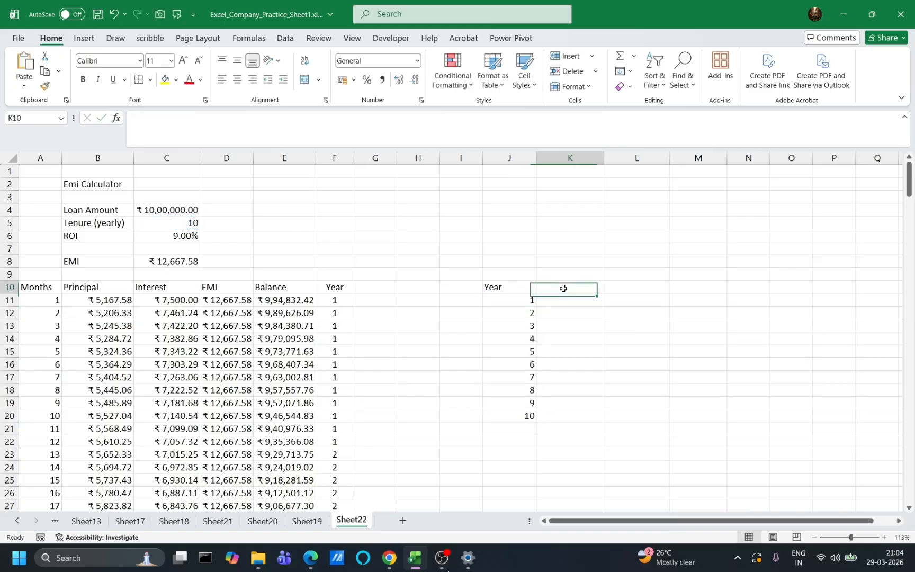
pyautogui.write('An')
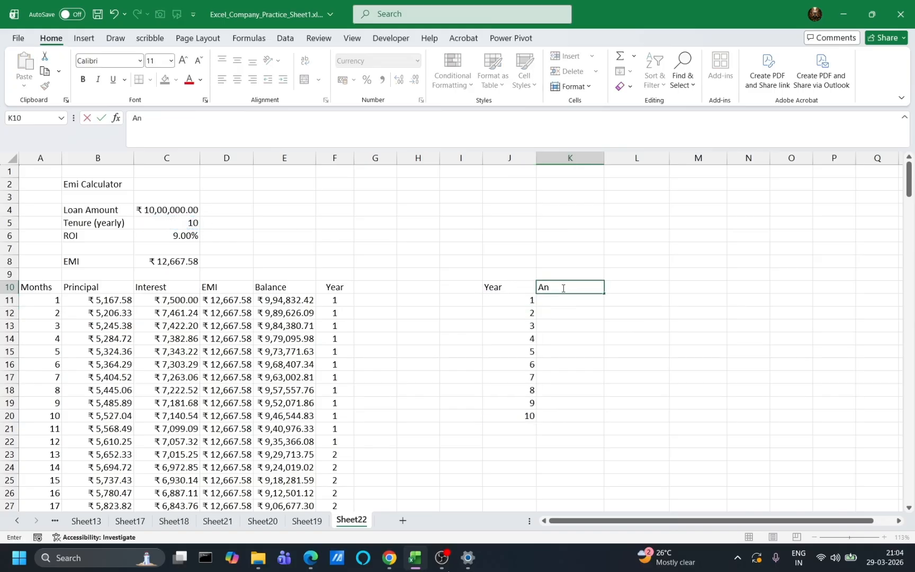
pyautogui.write('nual Principal')
pyautogui.press('Tab')
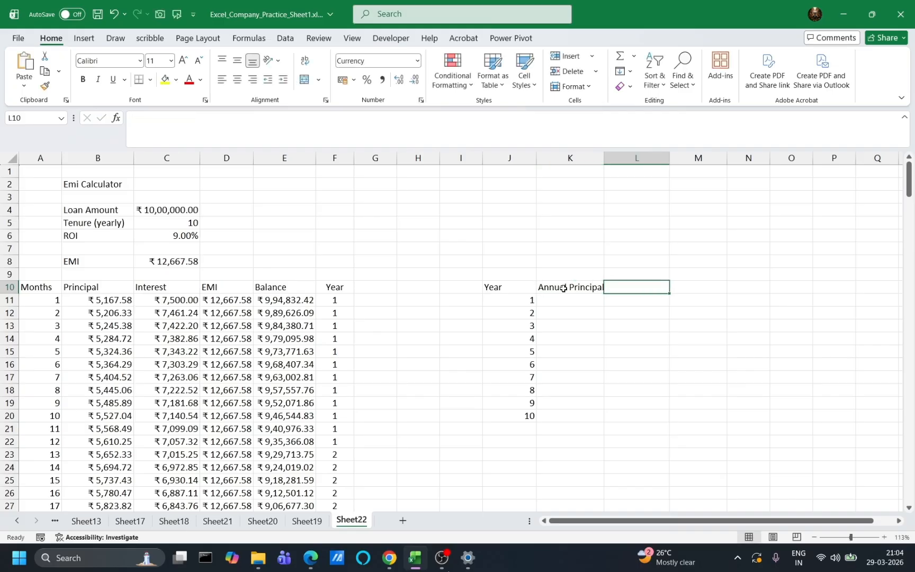
pyautogui.write('Annual I')
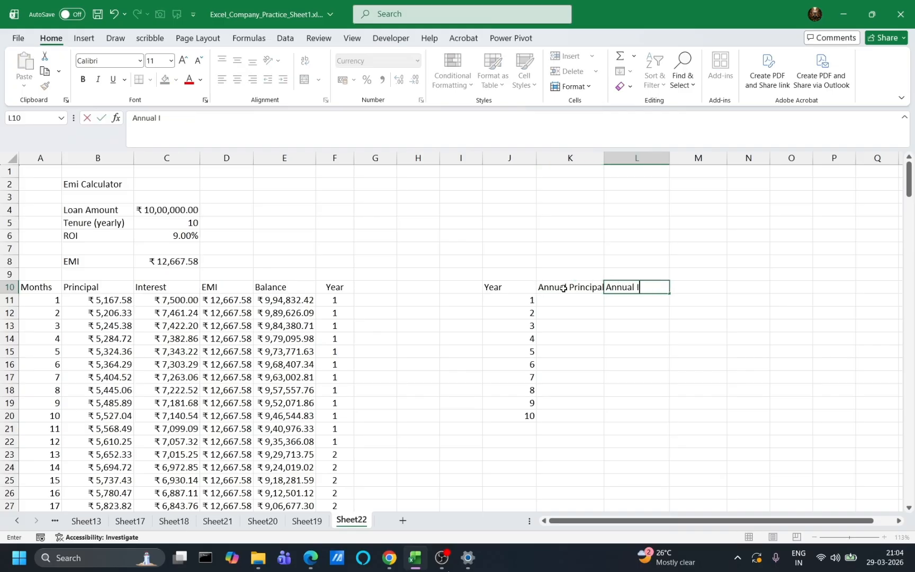
pyautogui.write('nterest')
pyautogui.press('Tab')
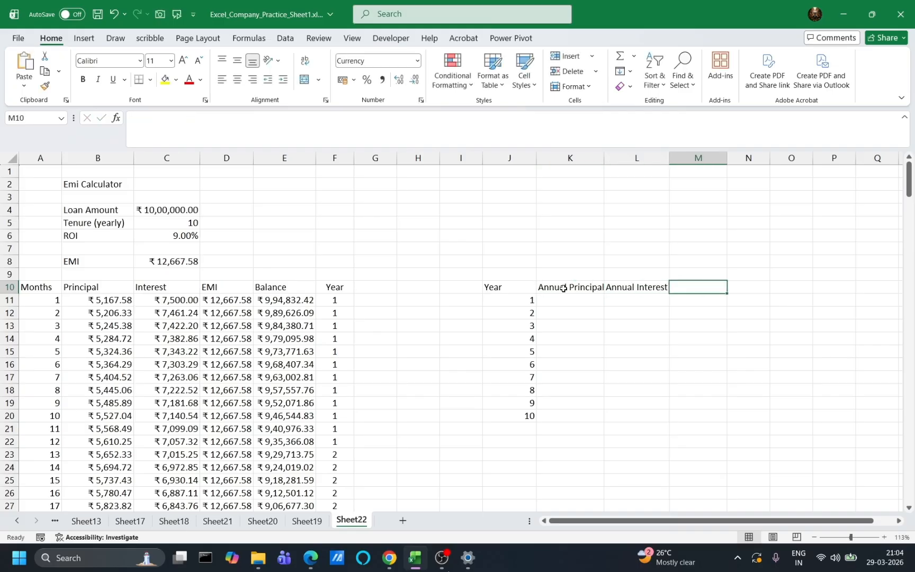
pyautogui.write('EM')
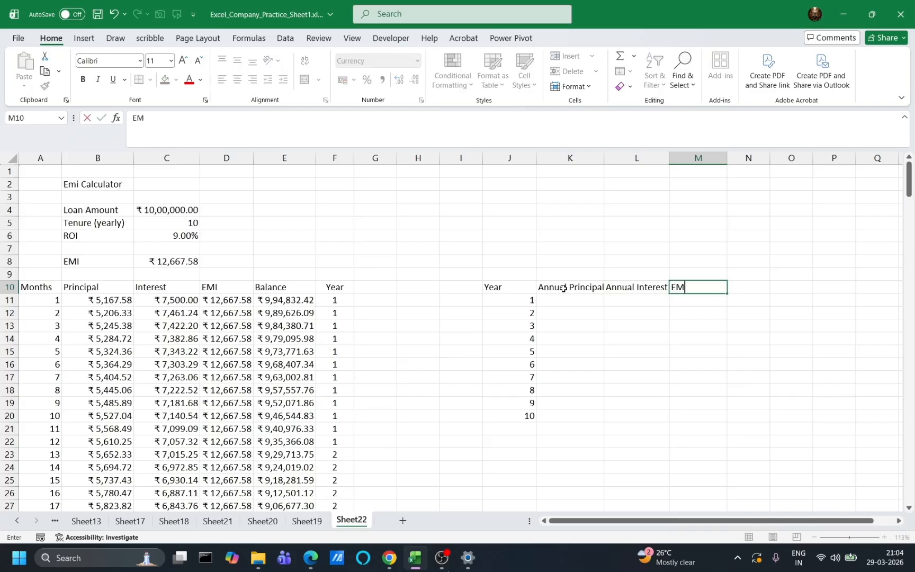
pyautogui.press('BackSpace')
pyautogui.press('BackSpace')
pyautogui.write('Annual EMI')
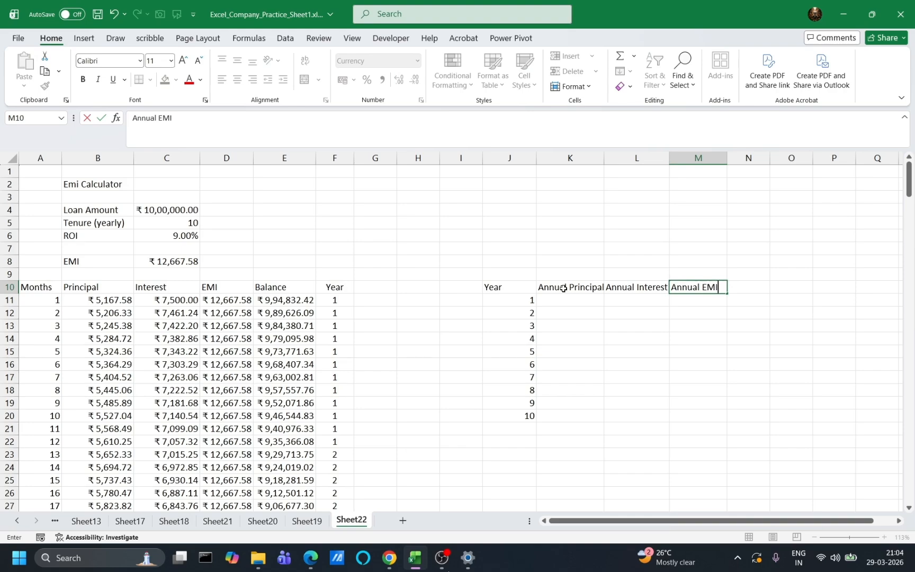
# - Enter =SUMIF(F11#,J11#,B11#) in K11 to total the principal for each year
pyautogui.click(565, 296)
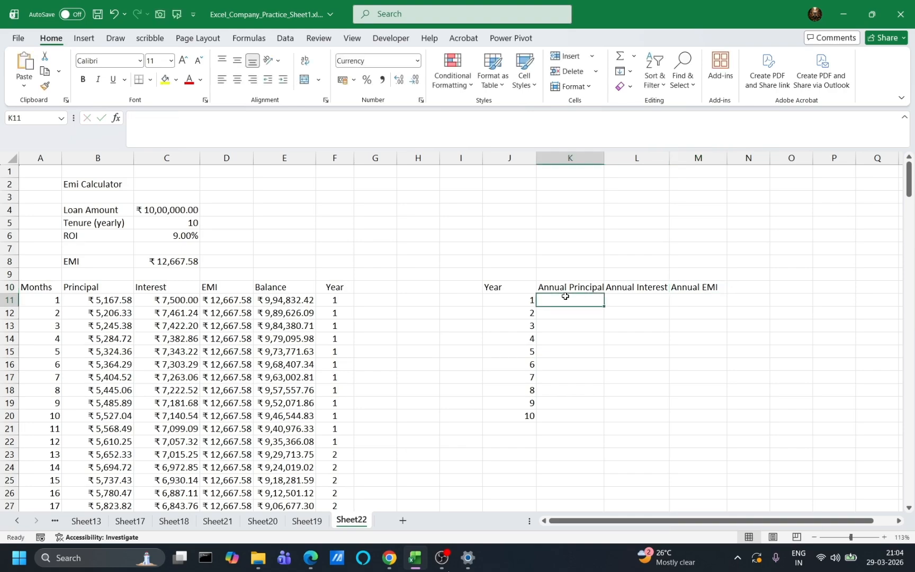
pyautogui.write('=sum')
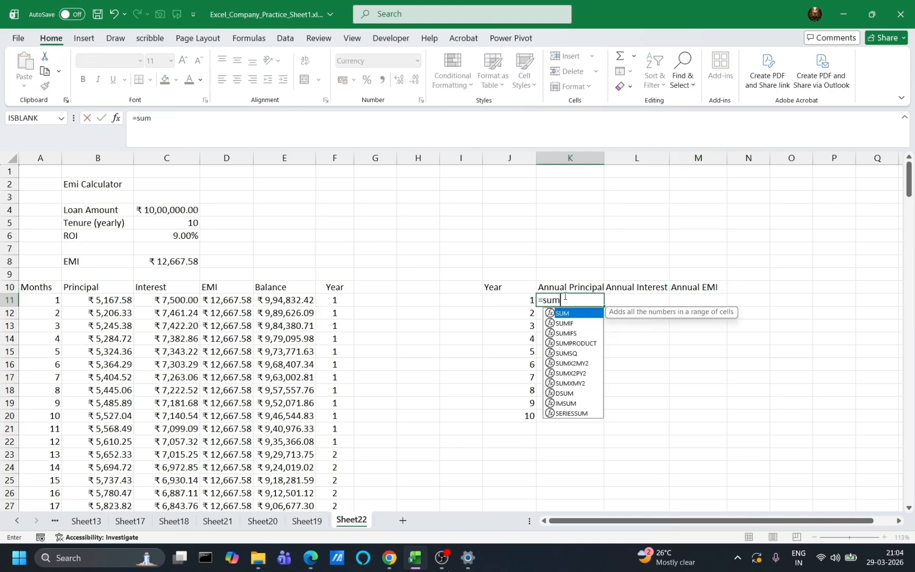
pyautogui.write('if')
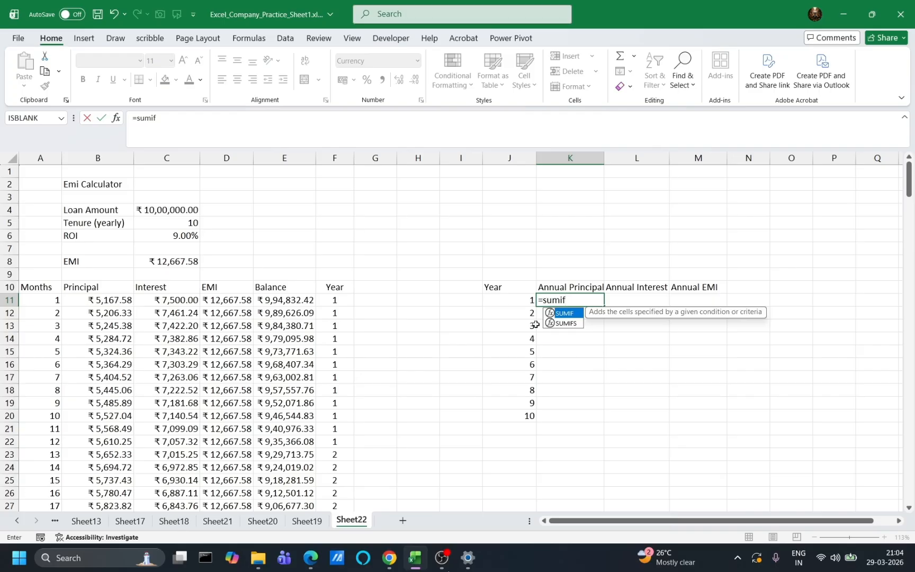
pyautogui.write('(')
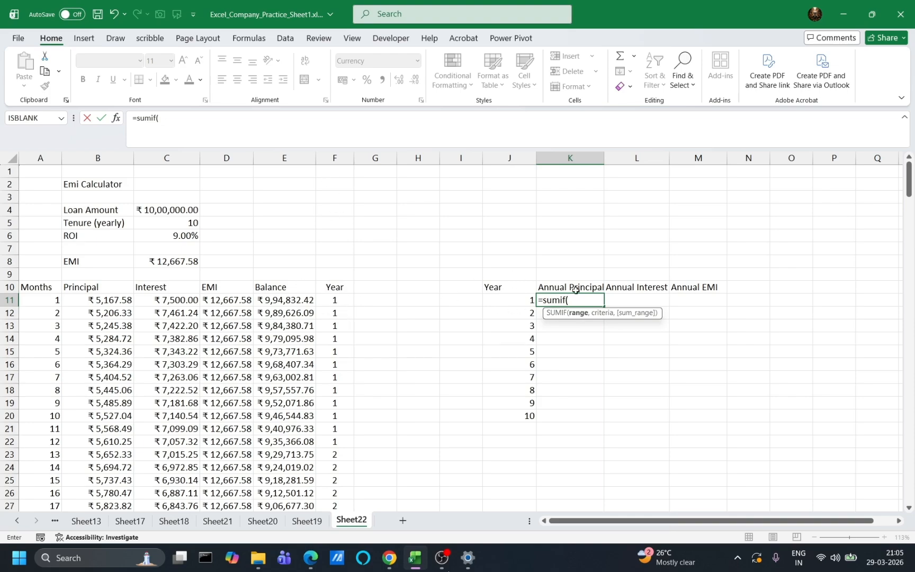
pyautogui.write('F11#')
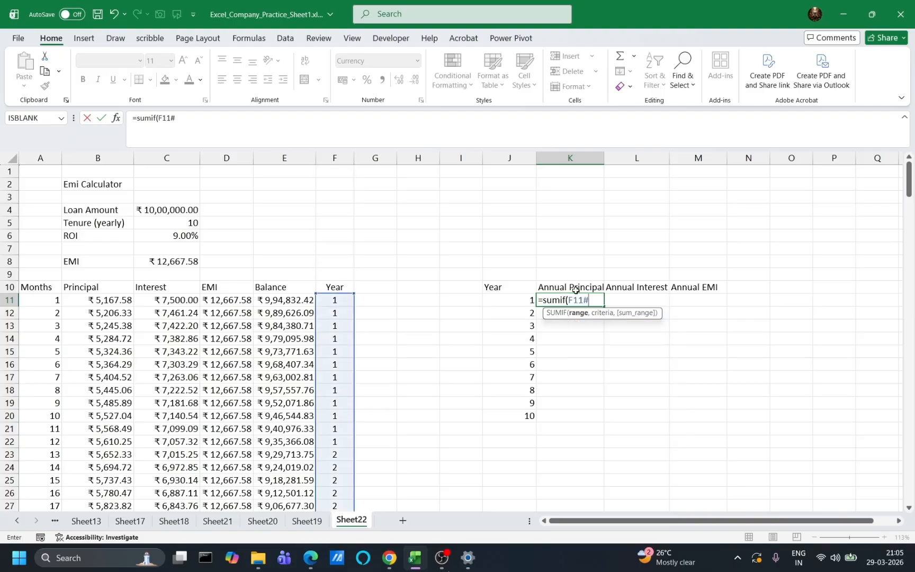
pyautogui.write(',J11')
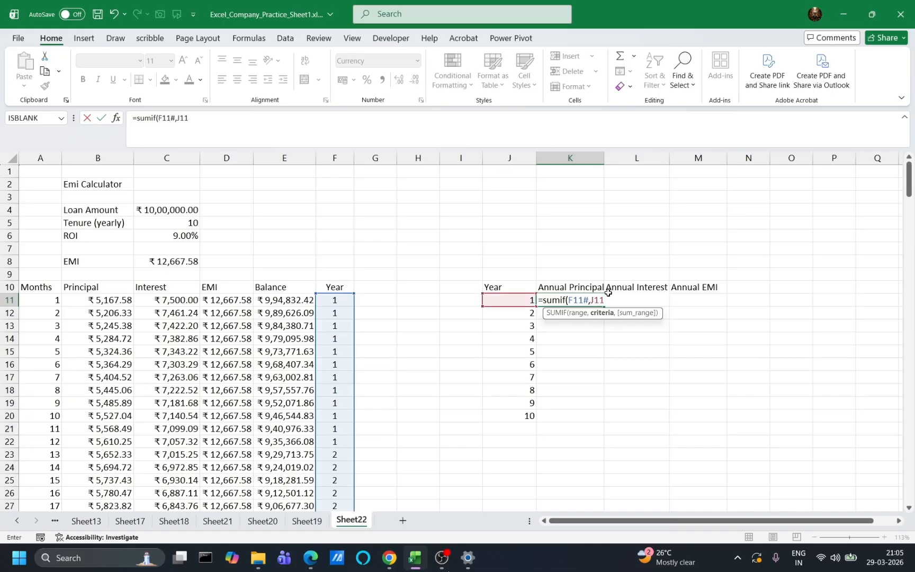
pyautogui.write('#,')
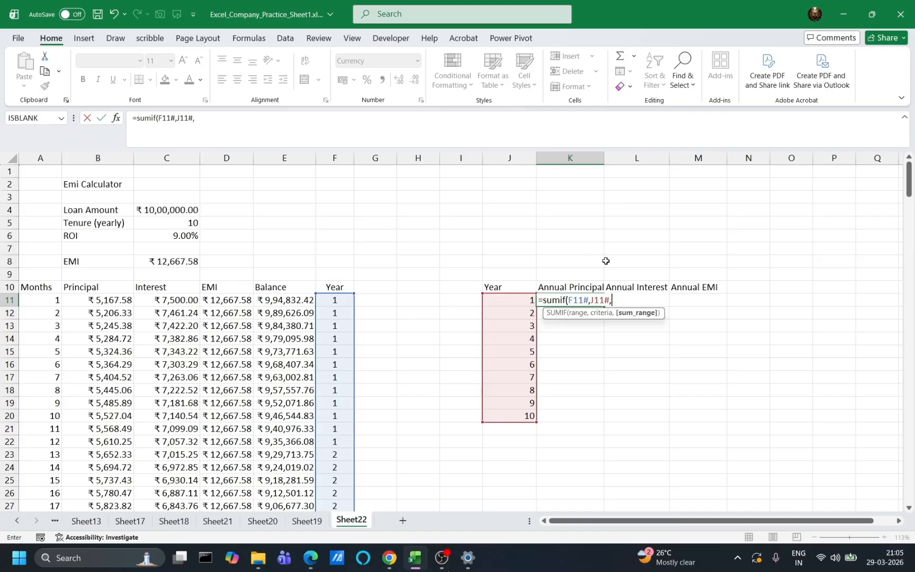
pyautogui.write('B')
pyautogui.write('11')
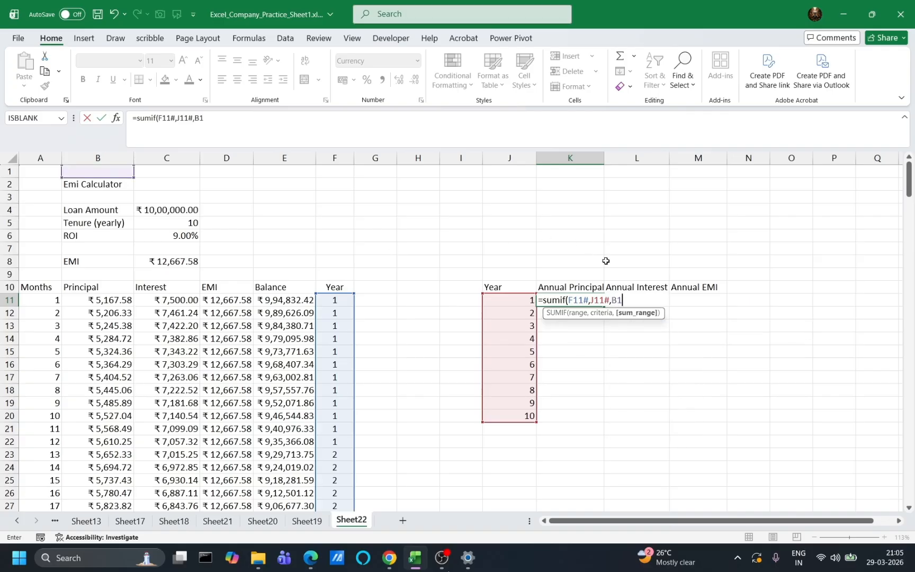
pyautogui.write('#')
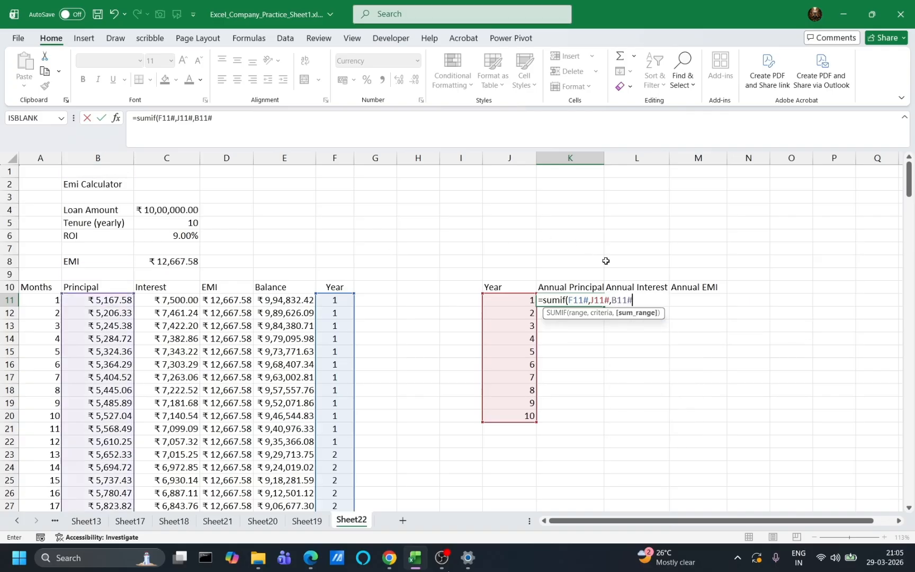
pyautogui.write(')')
pyautogui.press('Return')
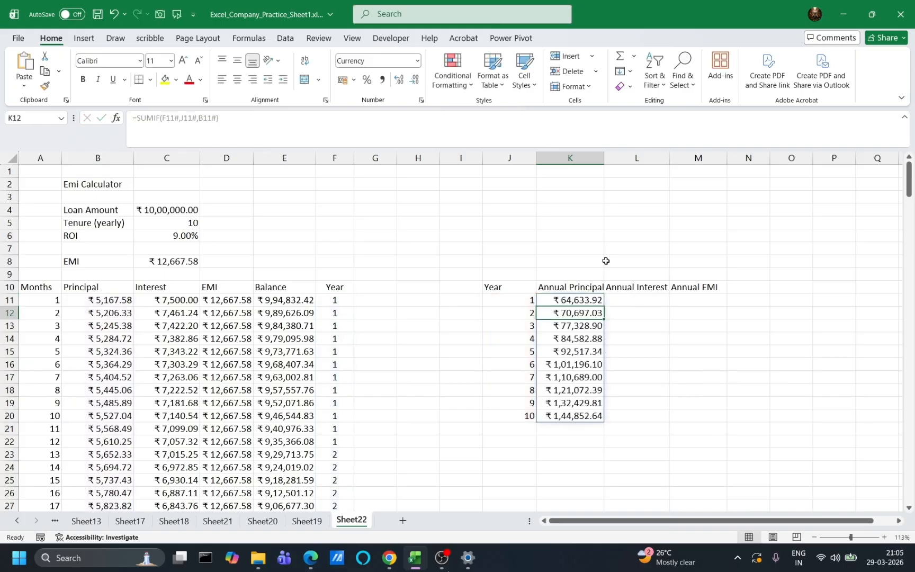
# - Enter =SUMIF(F11#,J11#,C11#) in L11 to total the interest for each year
pyautogui.click(622, 299)
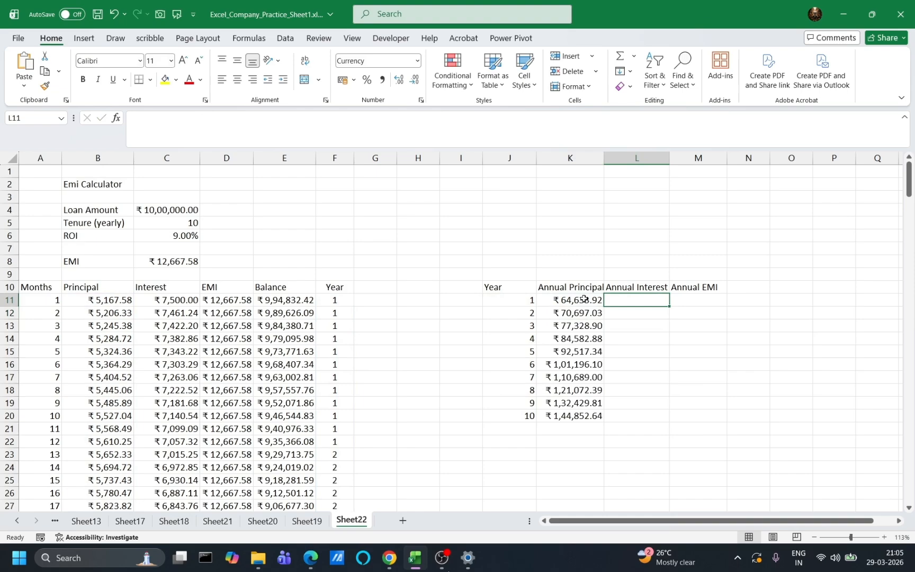
pyautogui.write('=')
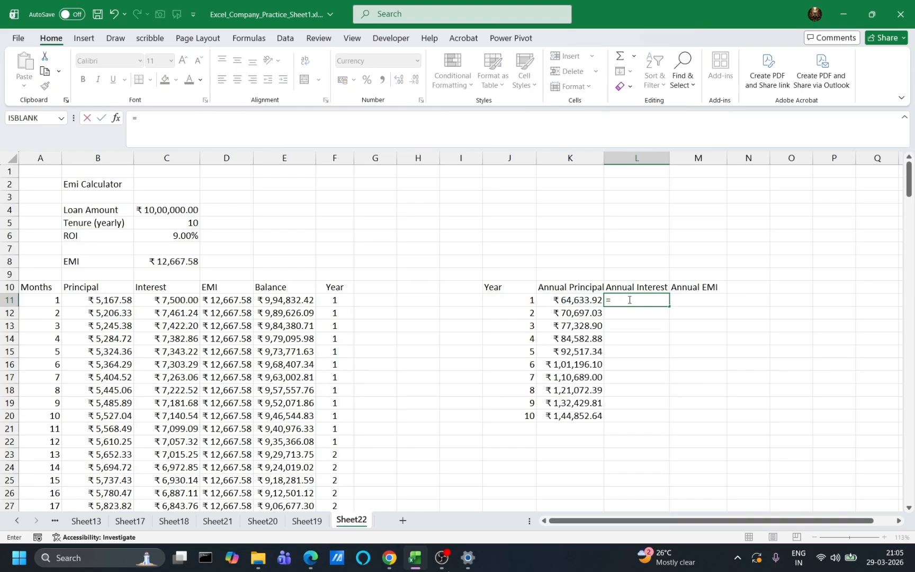
pyautogui.write('sumif')
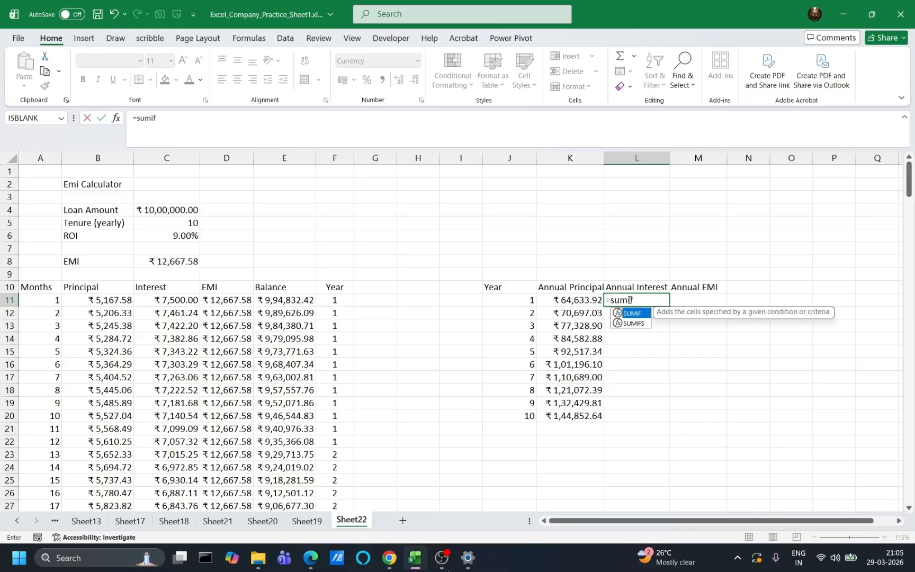
pyautogui.press('Tab')
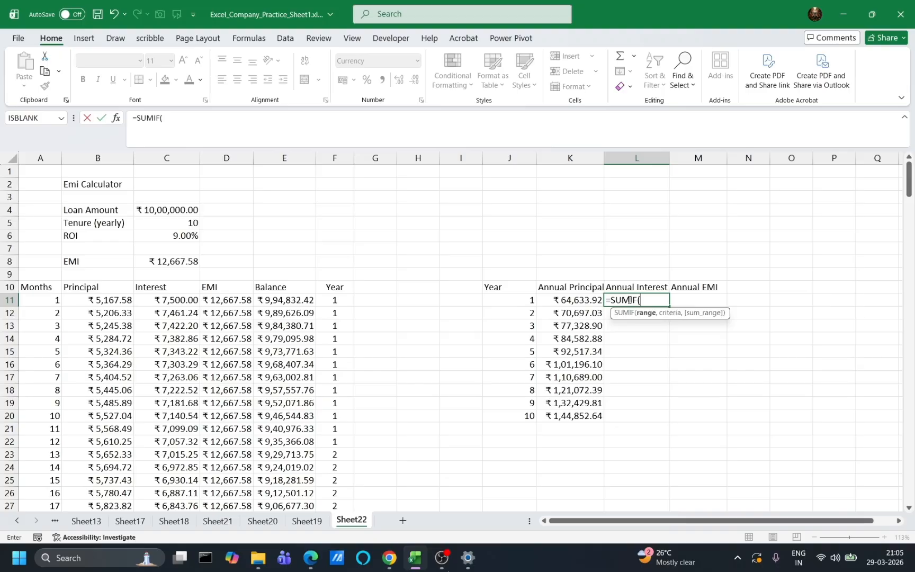
pyautogui.write('F12')
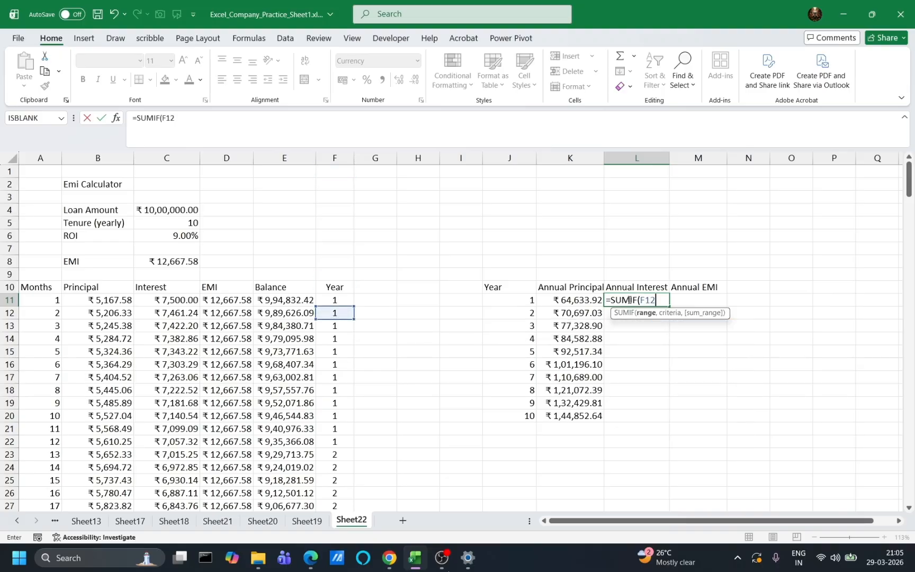
pyautogui.press('BackSpace')
pyautogui.write('1#')
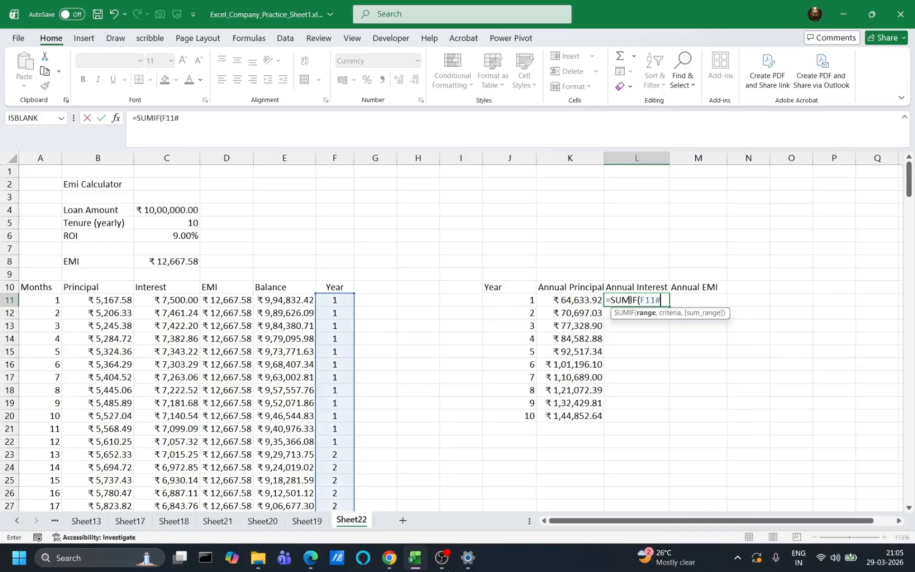
pyautogui.write(',J11#,')
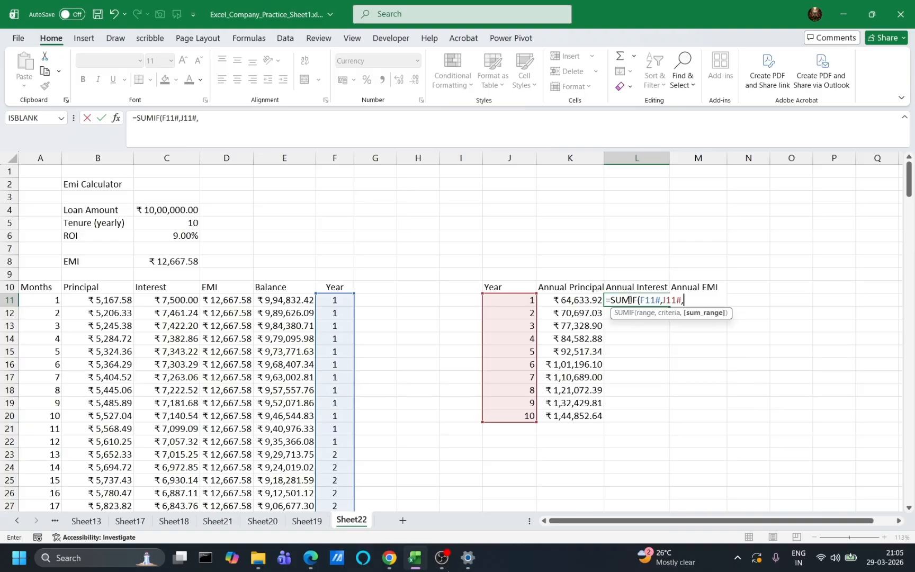
pyautogui.write('C11#')
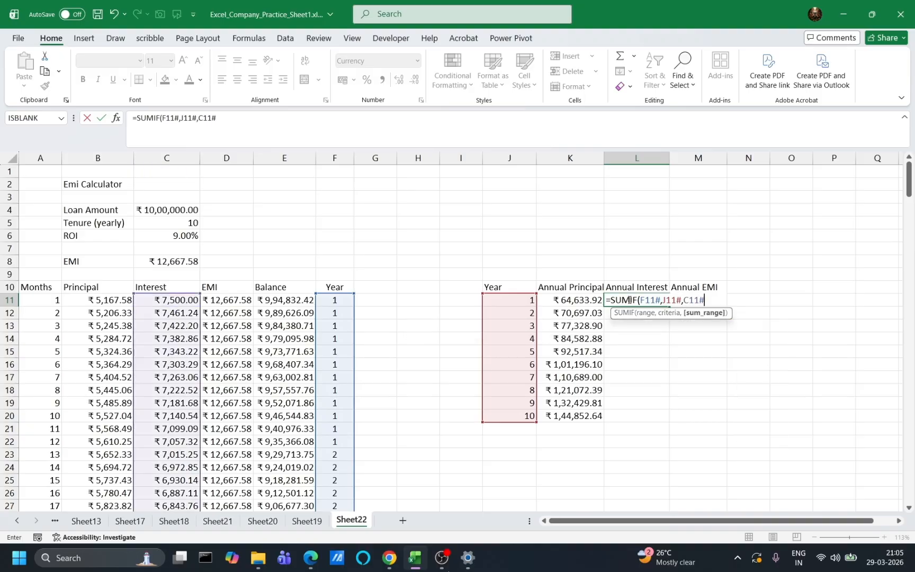
pyautogui.hotkey('ctrl', 'Return')
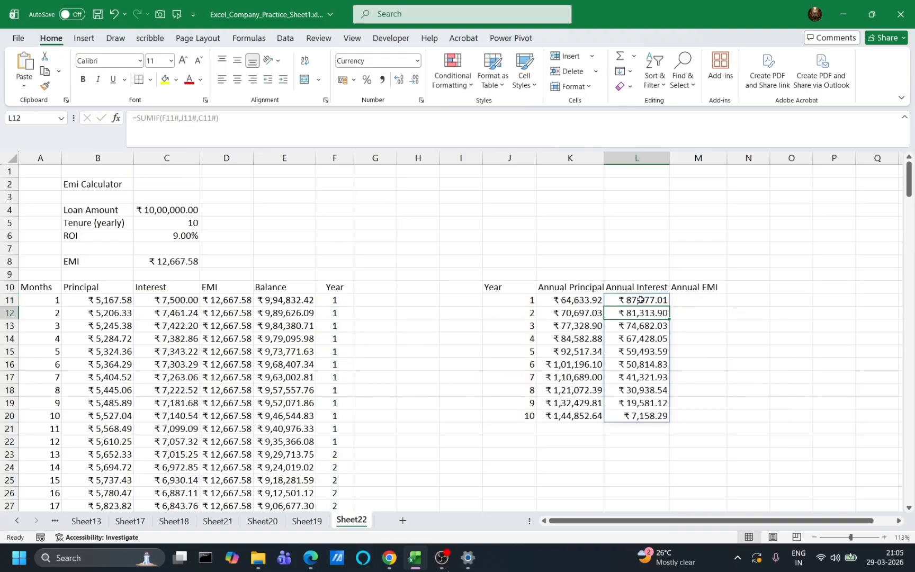
# - Enter =SUMIF(F11#,J11#,D11#) in M11 to total the EMI for each year, and autofit column M
pyautogui.click(704, 300)
pyautogui.write('=')
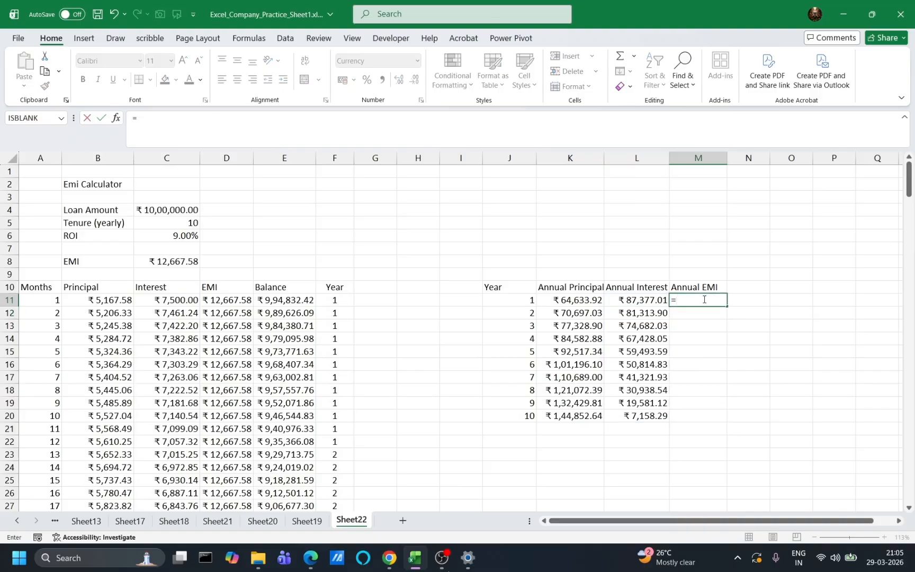
pyautogui.write('Sumif')
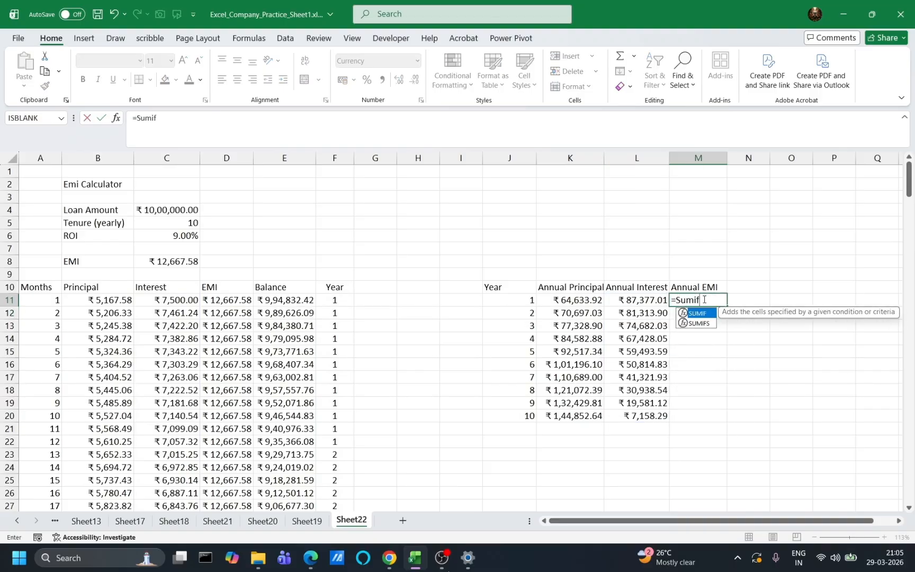
pyautogui.press('Tab')
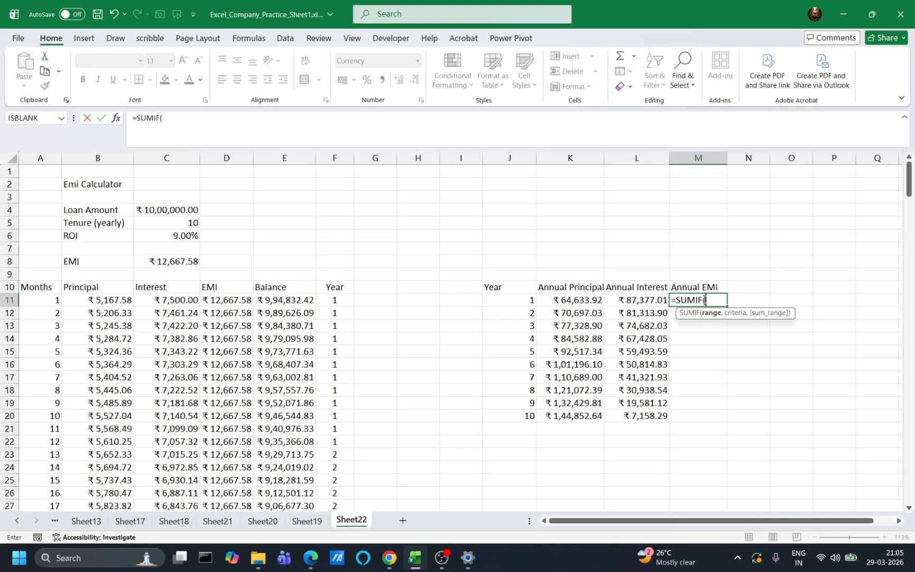
pyautogui.write('F')
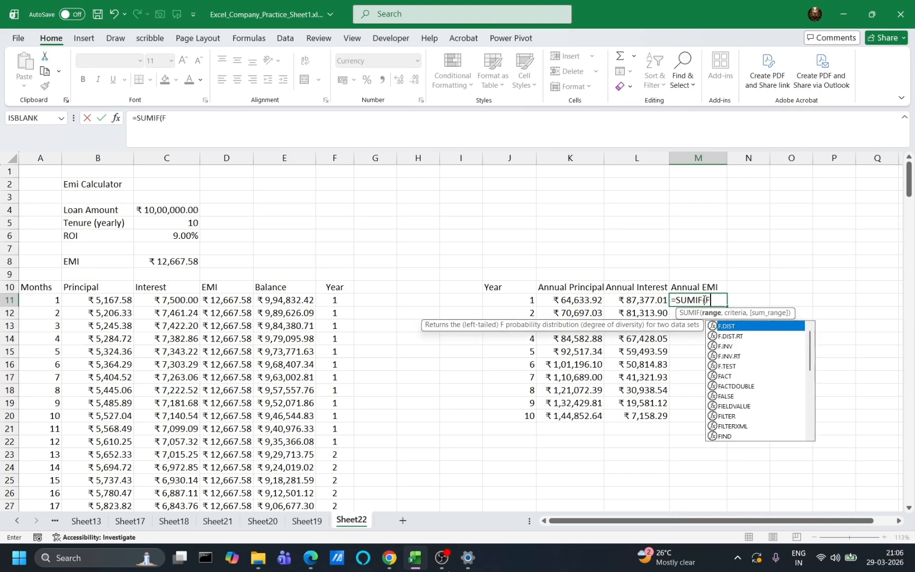
pyautogui.write('11#')
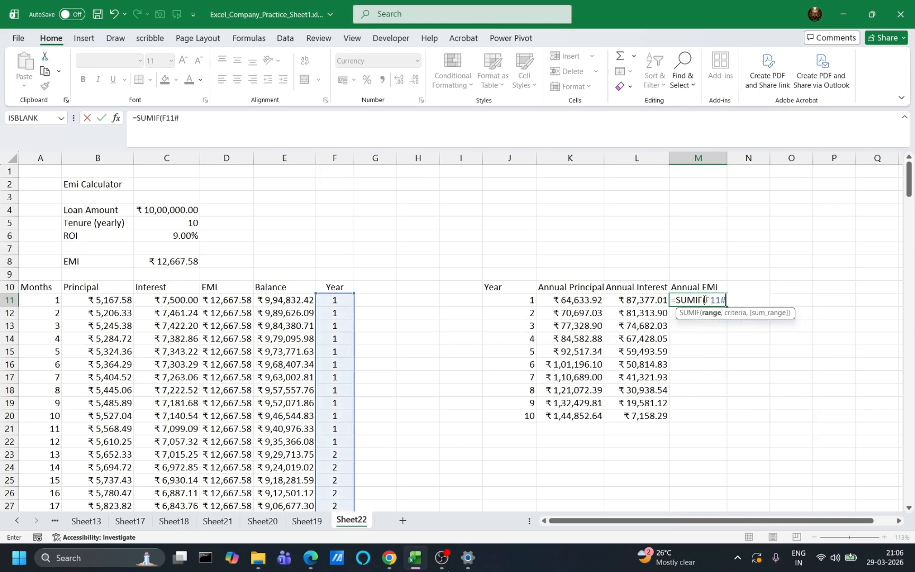
pyautogui.write(',')
pyautogui.write('H')
pyautogui.press('BackSpace')
pyautogui.write('J11#,')
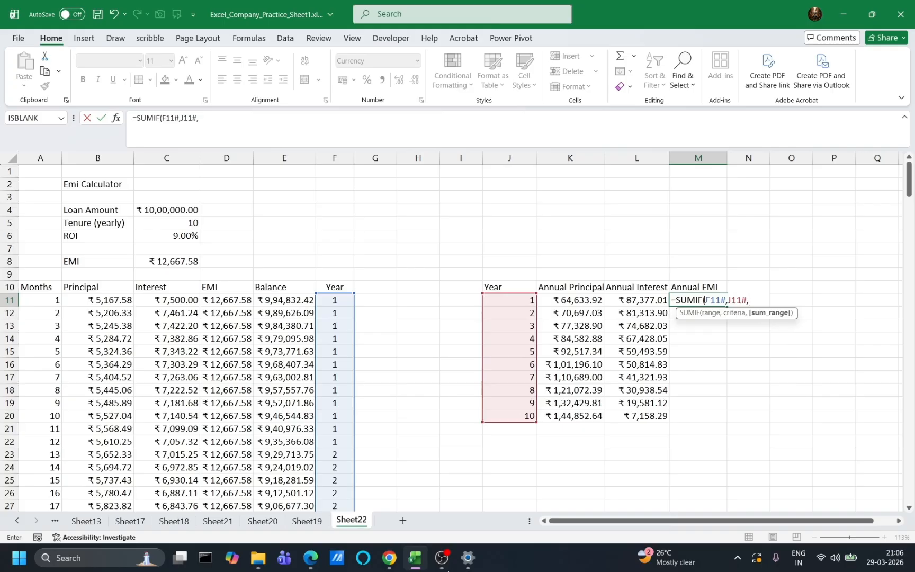
pyautogui.write('D11#')
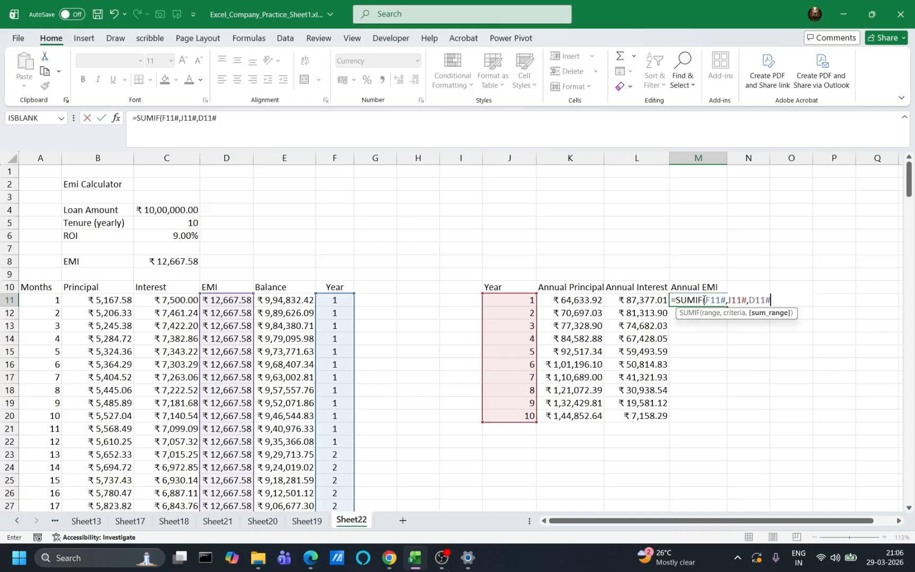
pyautogui.press('Return')
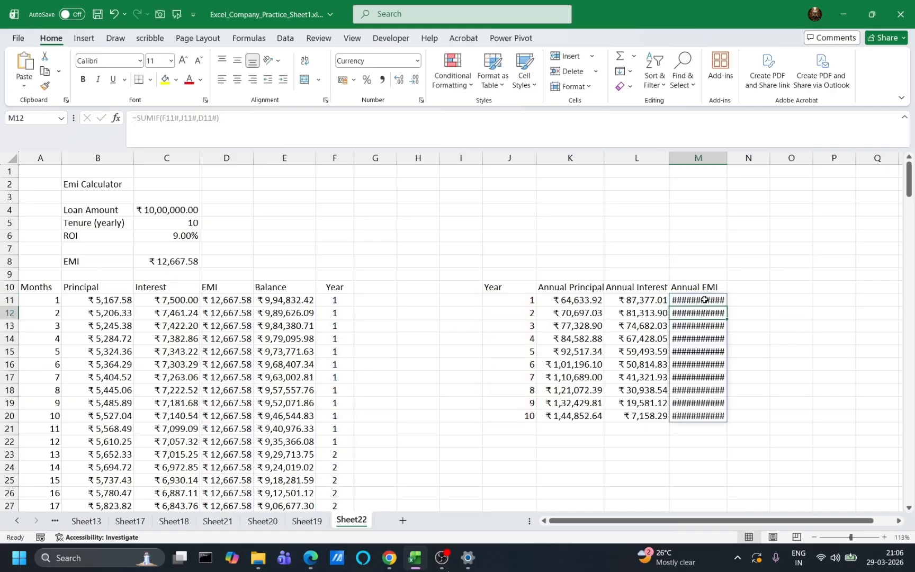
pyautogui.doubleClick(727, 158)
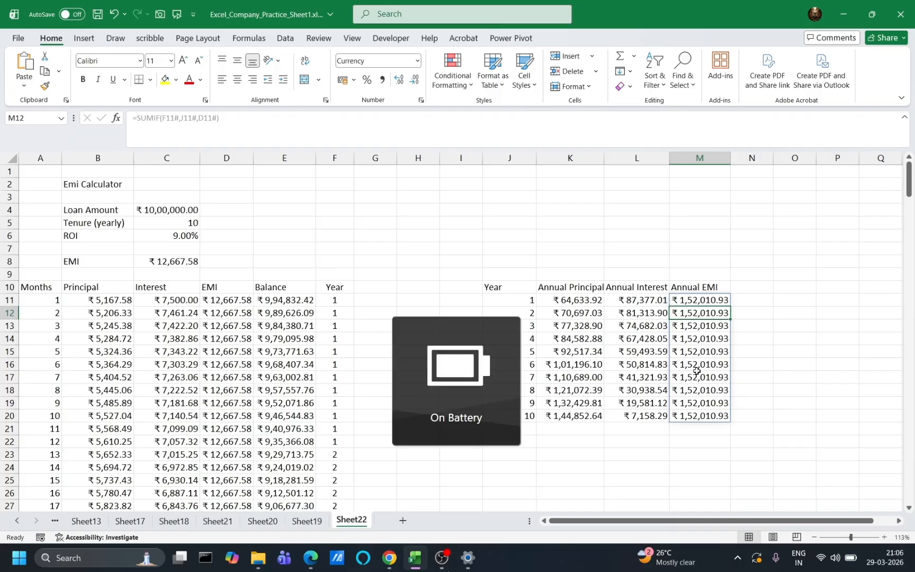
# - Add the labels Total Interest in E4 and Principal Amount in E5, and widen columns E and F
pyautogui.click(283, 211)
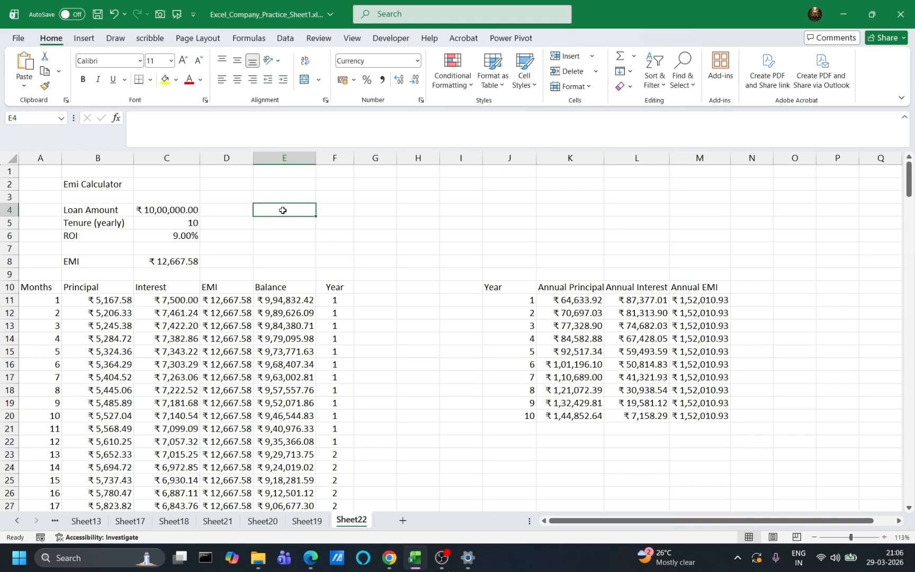
pyautogui.write('Tota')
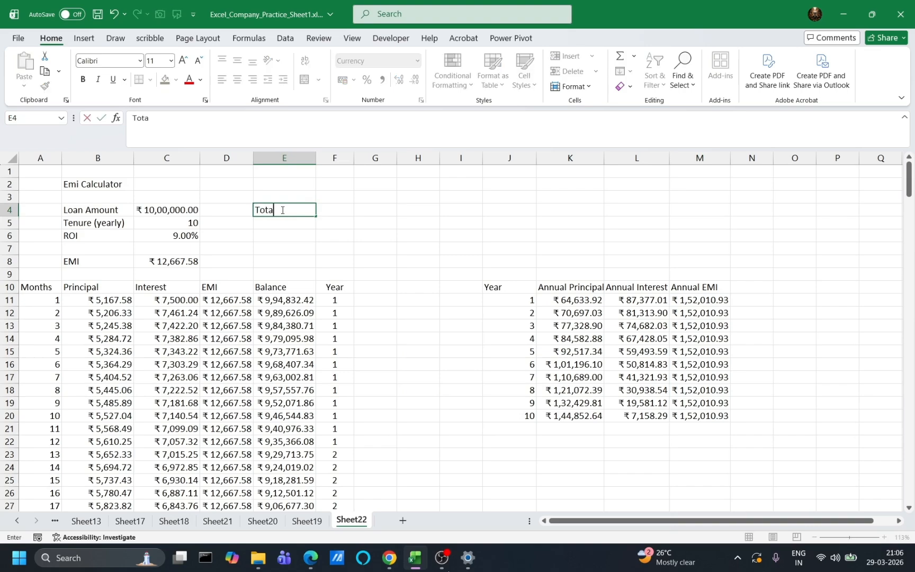
pyautogui.write('l Interest')
pyautogui.click(333, 210)
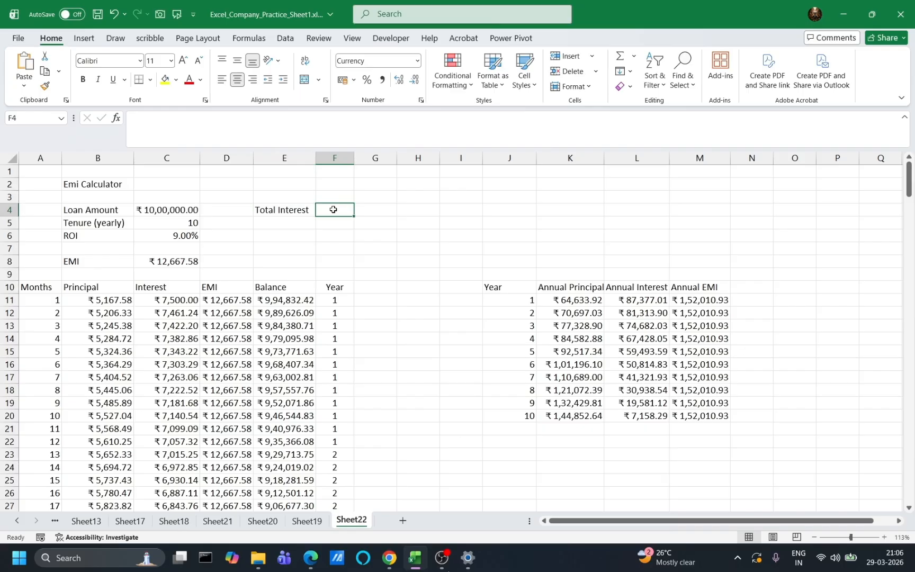
pyautogui.click(284, 222)
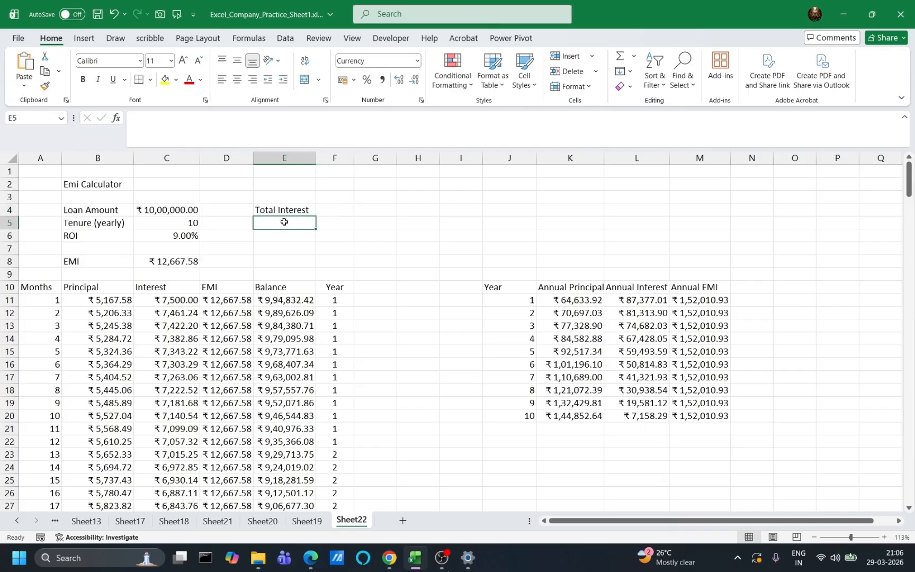
pyautogui.write('Princi')
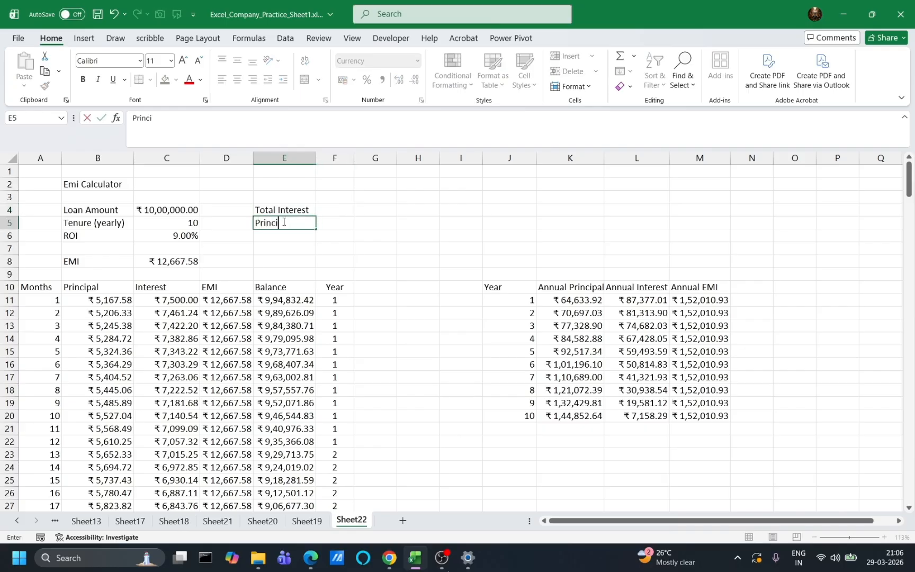
pyautogui.write('pal Amount')
pyautogui.press('Tab')
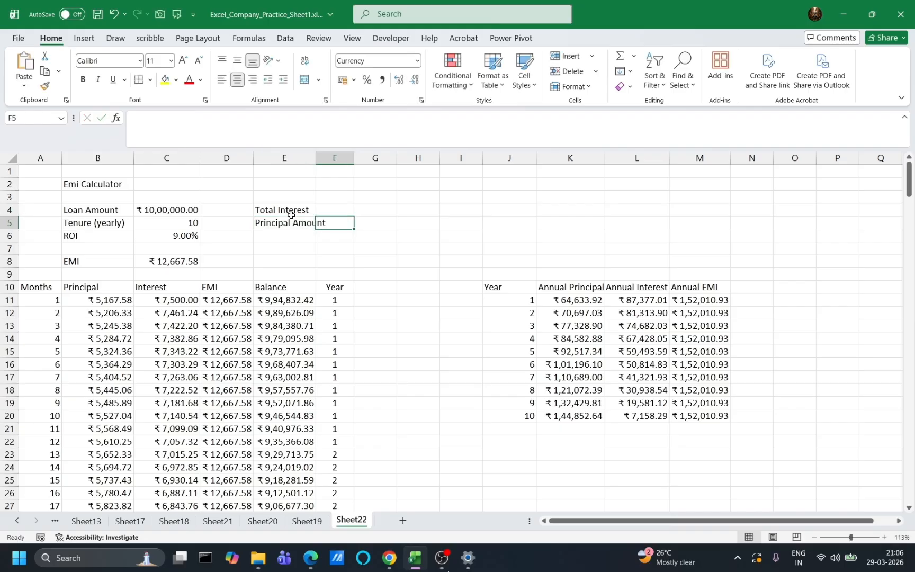
pyautogui.moveTo(354, 158); pyautogui.dragTo(386, 157)
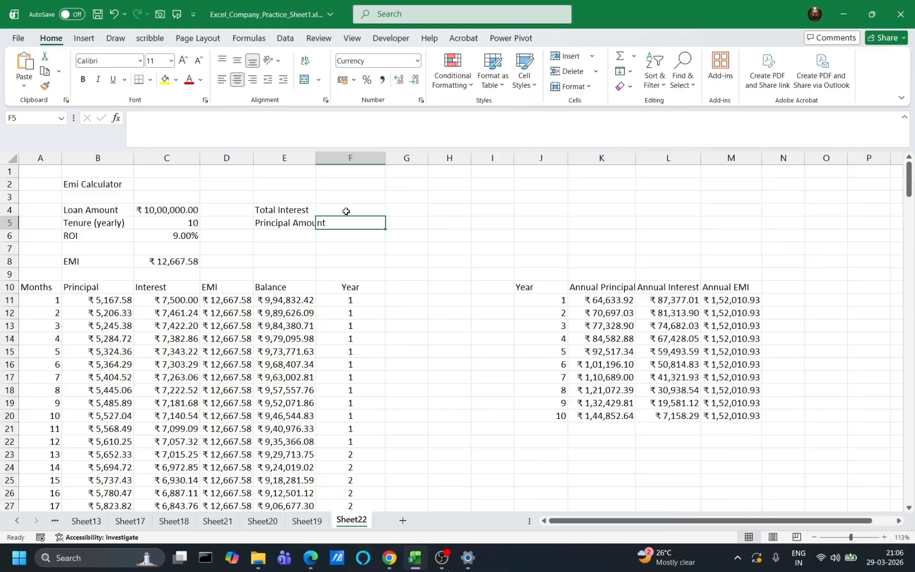
pyautogui.moveTo(316, 158); pyautogui.dragTo(328, 158)
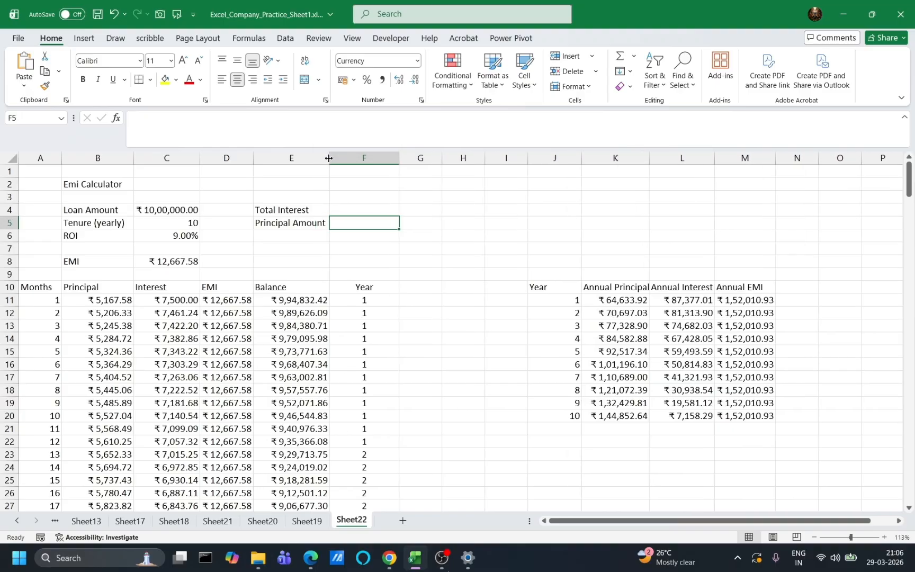
# - Total the monthly interest values from C11 downward in F4 with the SUM function
pyautogui.click(345, 212)
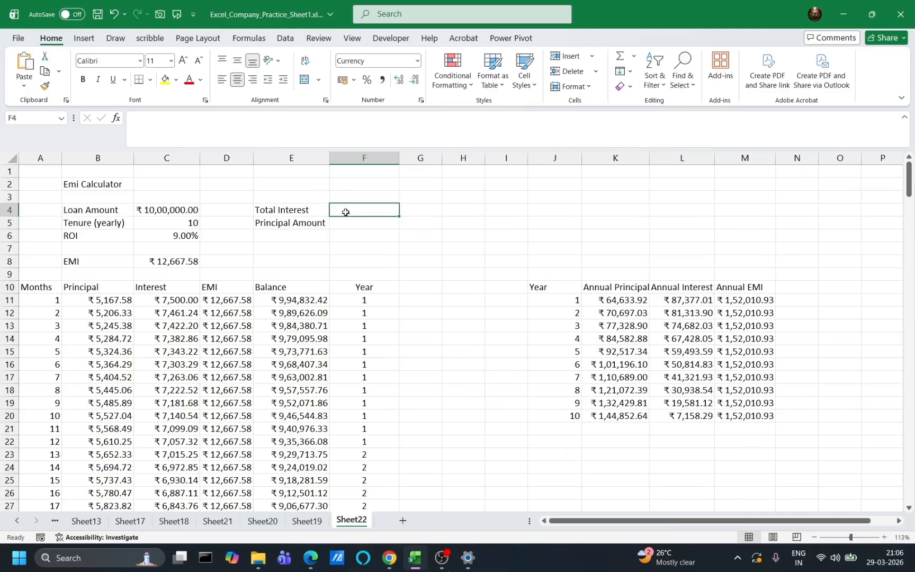
pyautogui.write('=sum')
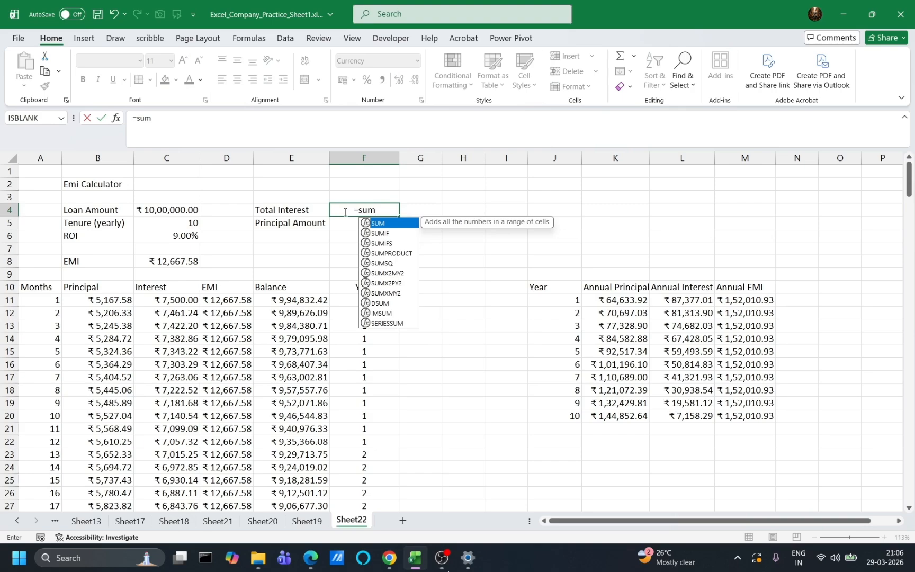
pyautogui.press('Tab')
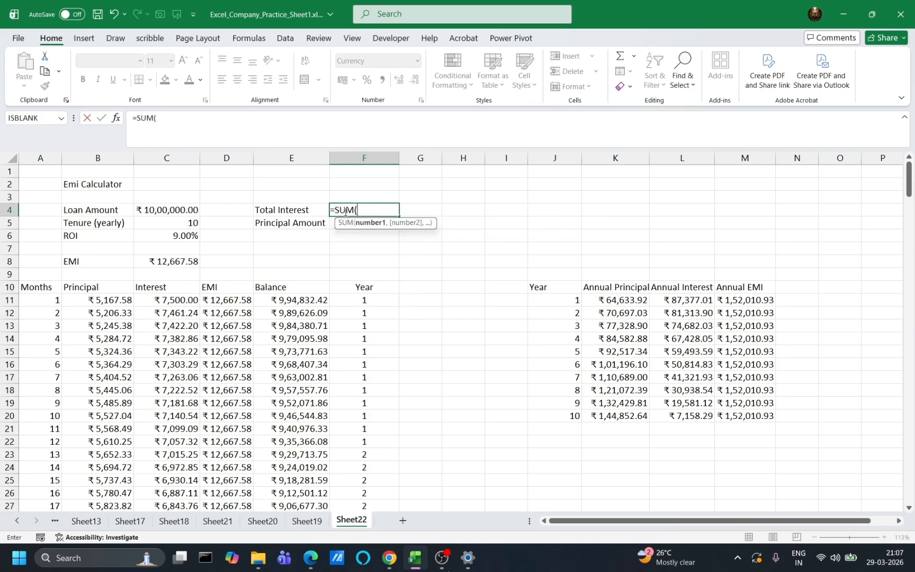
pyautogui.write('C11')
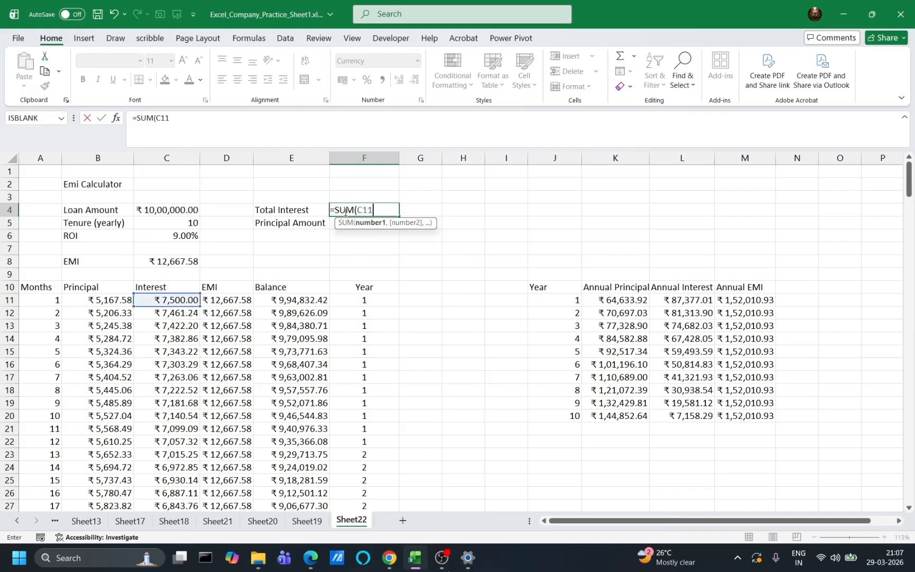
pyautogui.hotkey('ctrl', 'shift', 'Down')
pyautogui.press('Return')
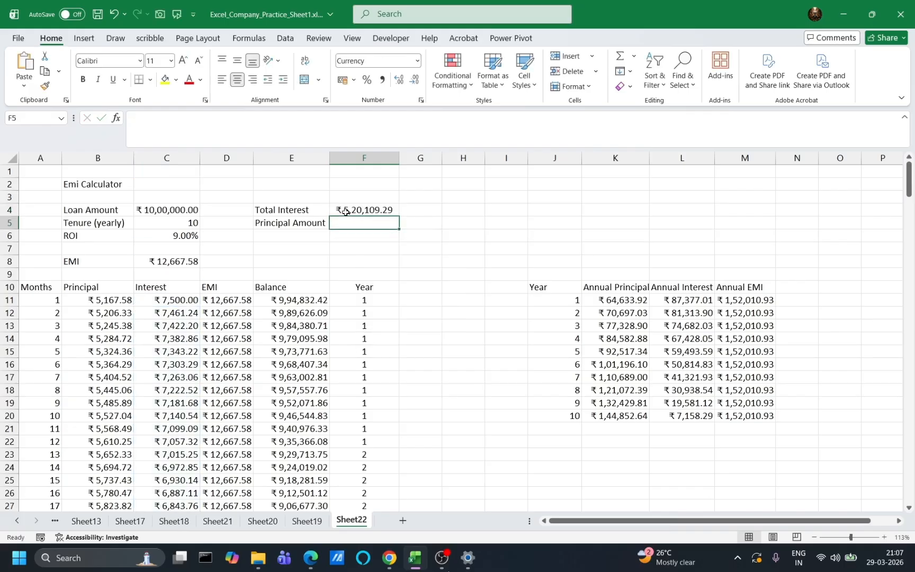
# - Link the principal amount in F5 to the loan amount with =C4
pyautogui.write('=')
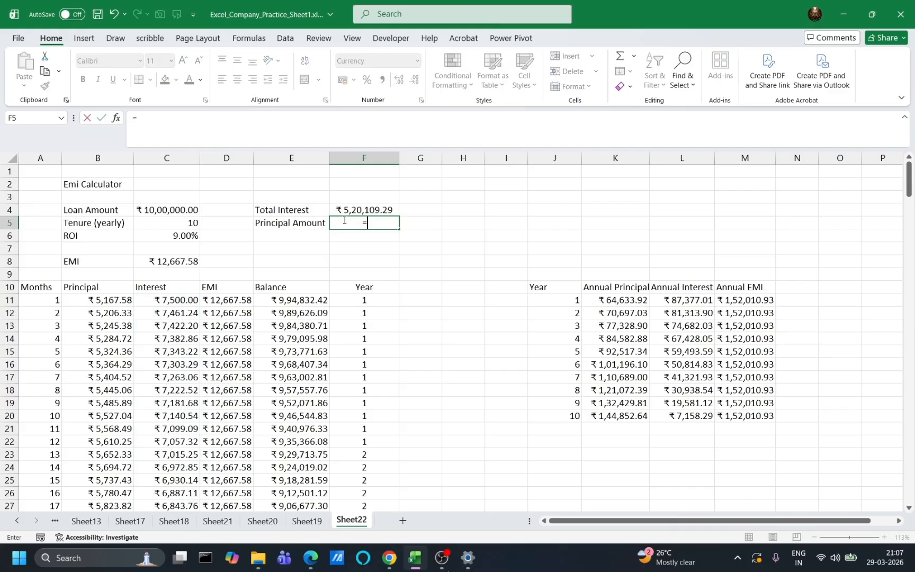
pyautogui.click(153, 212)
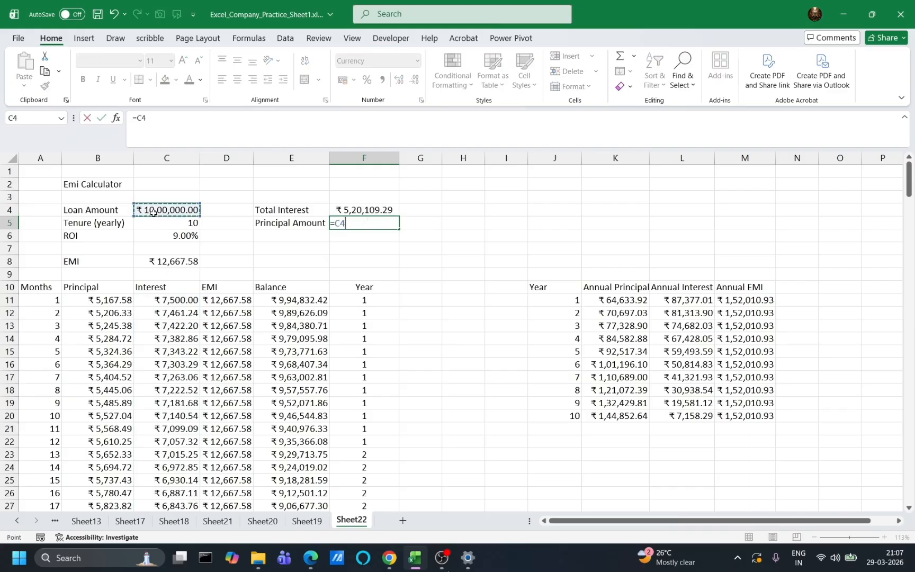
pyautogui.press('Return')
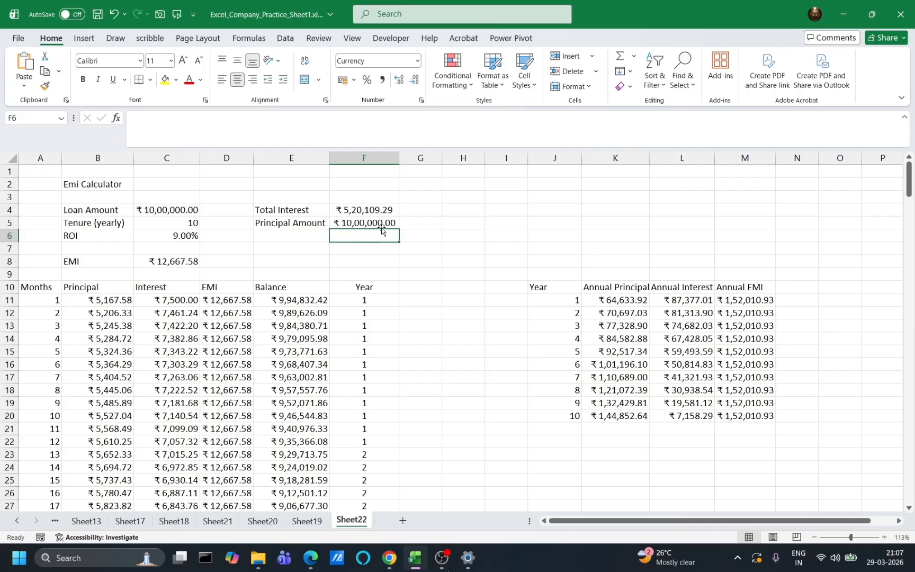
# - Add the label Total Amount in E6, below Principal Amount
pyautogui.click(298, 235)
pyautogui.write('=')
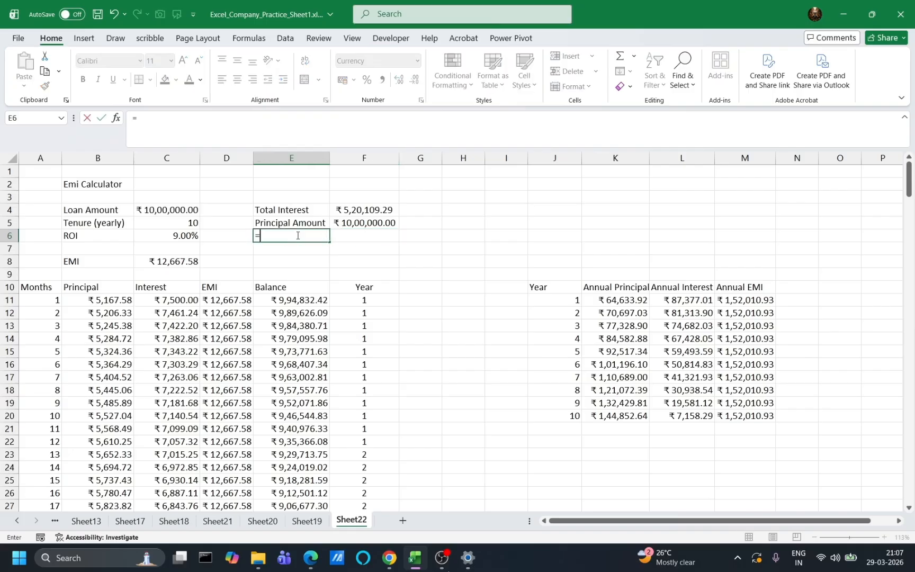
pyautogui.write('Total')
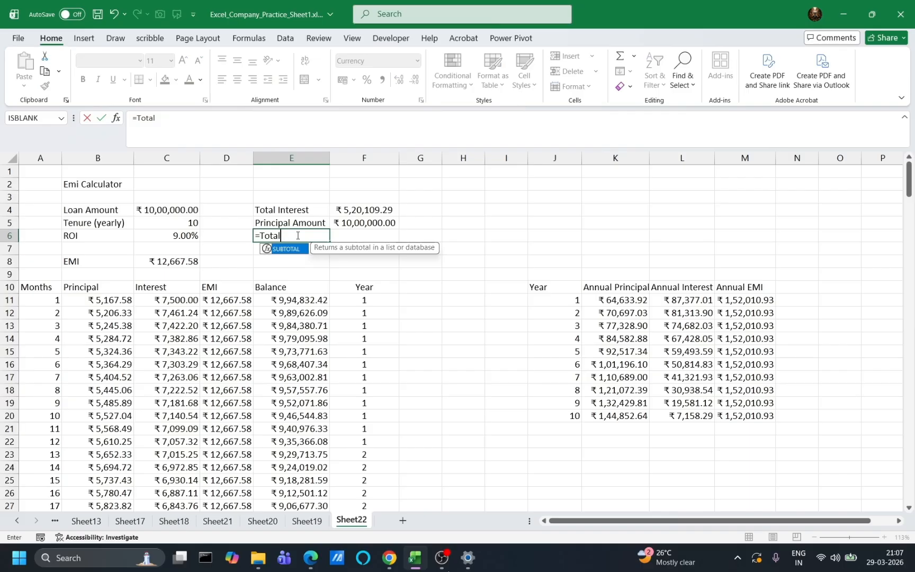
pyautogui.press('BackSpace')
pyautogui.press('BackSpace')
pyautogui.press('BackSpace')
pyautogui.press('BackSpace')
pyautogui.press('BackSpace')
pyautogui.press('BackSpace')
pyautogui.write('T')
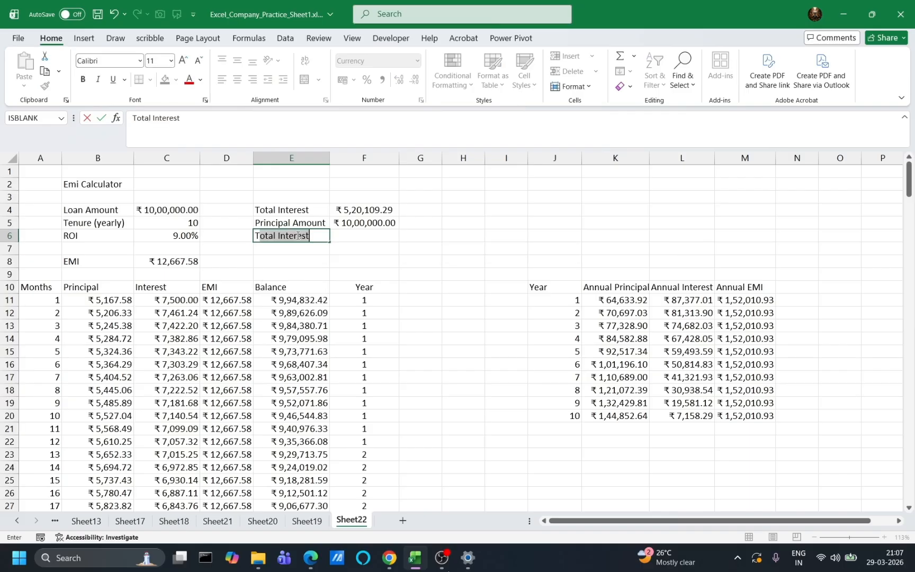
pyautogui.write('otal Amo')
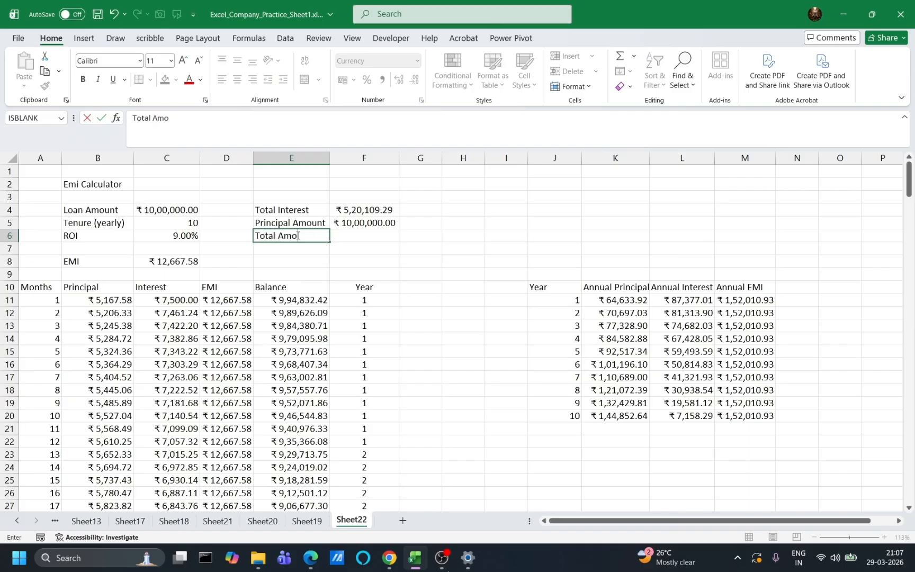
pyautogui.write('unt')
pyautogui.press('Tab')
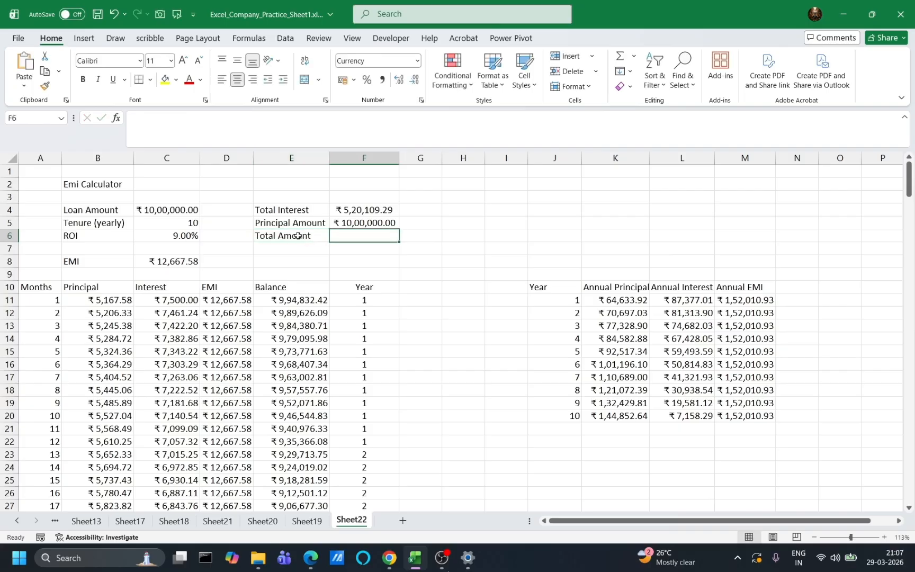
# - Sum the total interest and principal amount in F6 with =SUM(F4:F5)
pyautogui.write('=')
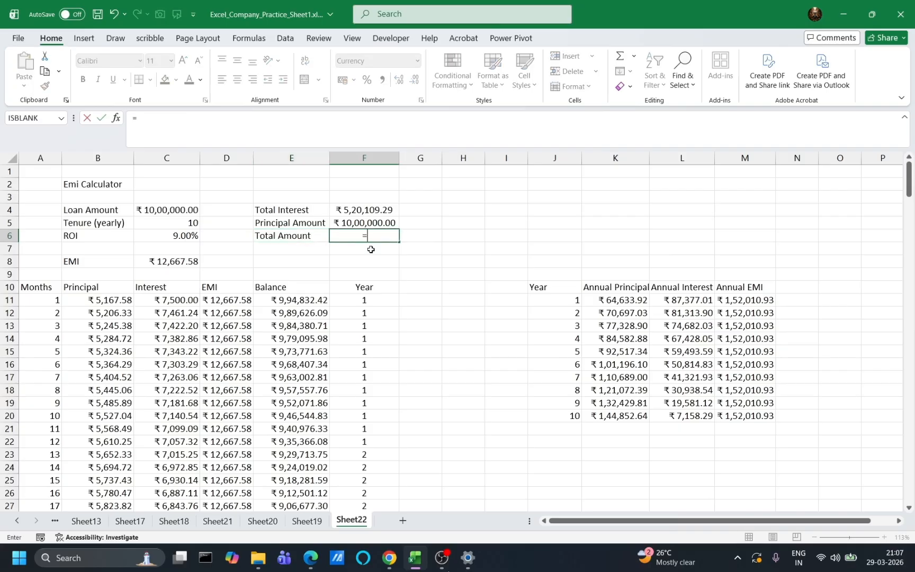
pyautogui.press('Escape')
pyautogui.write('=Sum')
pyautogui.press('Tab')
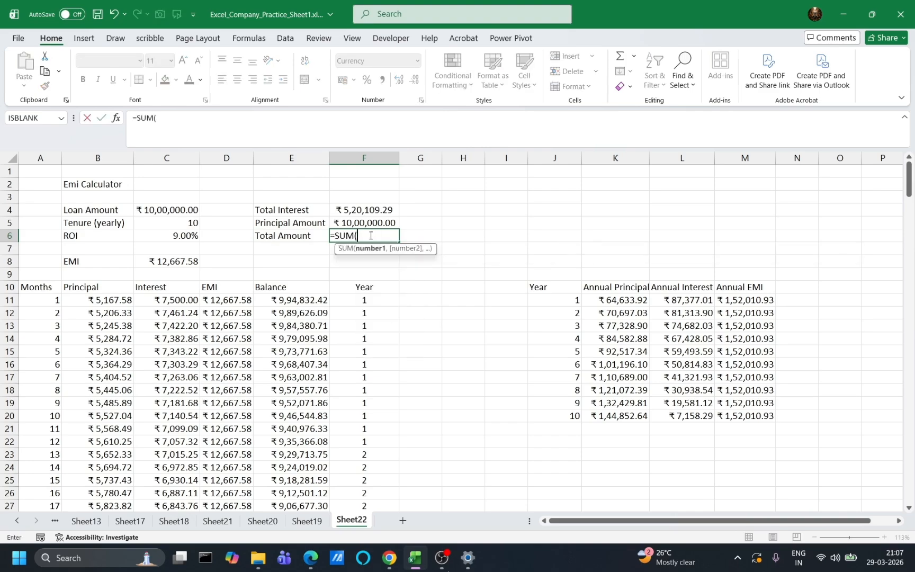
pyautogui.moveTo(368, 210); pyautogui.dragTo(370, 223)
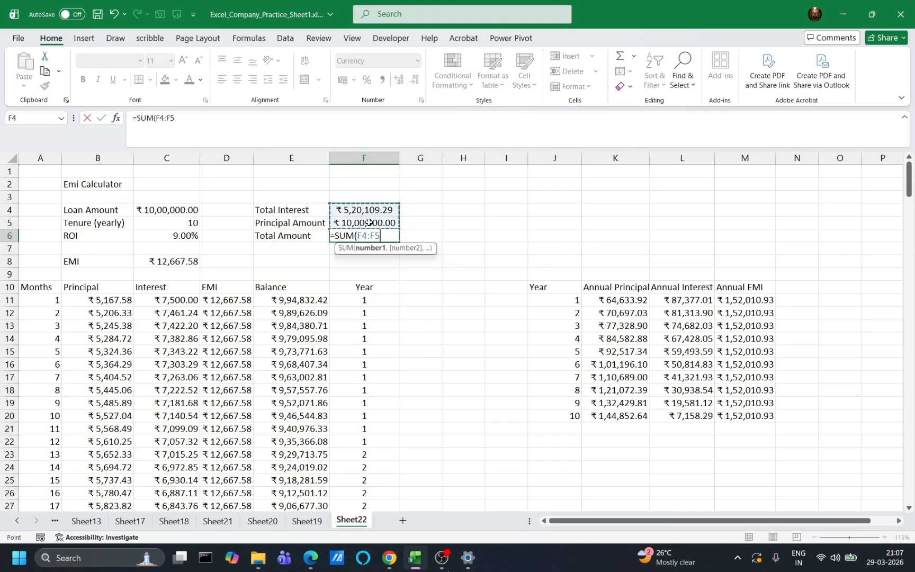
pyautogui.press('Return')
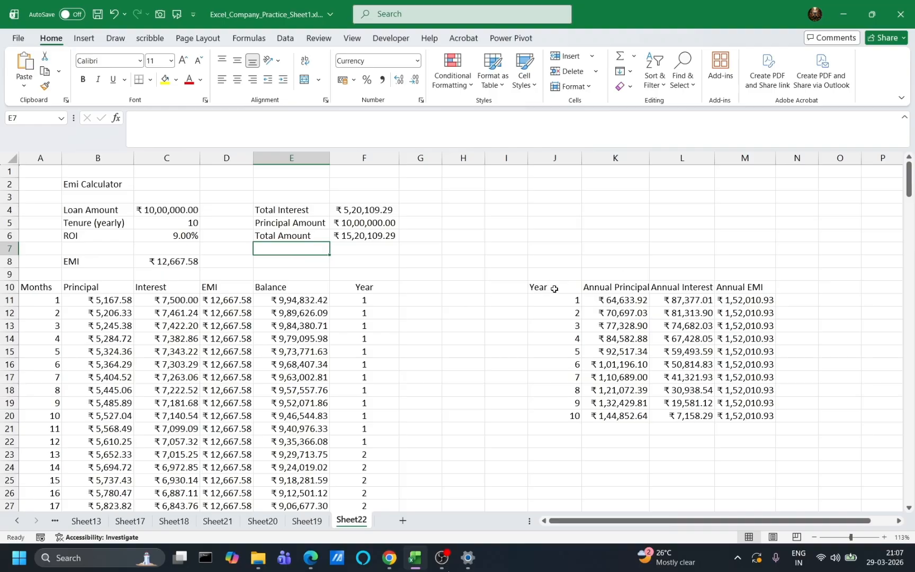
# - Fill the yearly summary header cells J10:M10 with yellow
pyautogui.moveTo(547, 286); pyautogui.dragTo(744, 288)
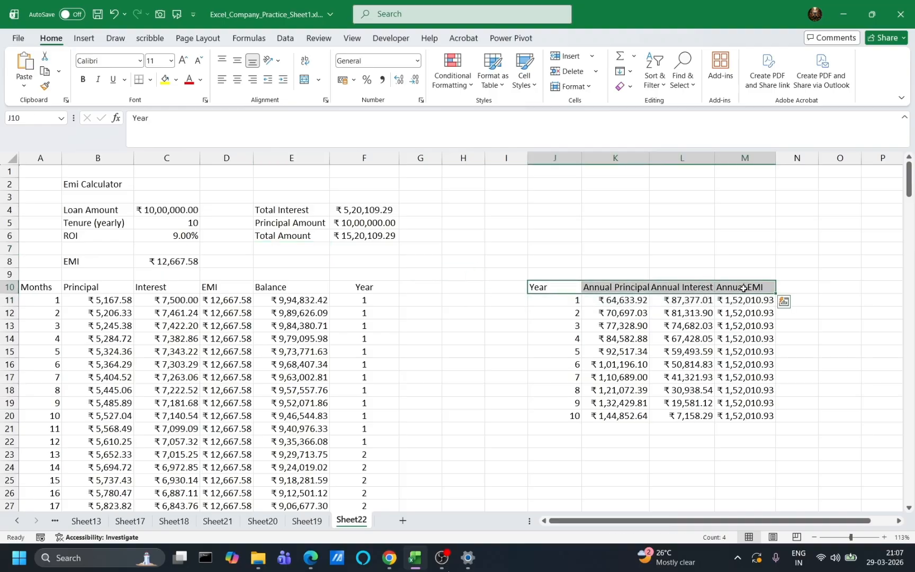
pyautogui.click(163, 80)
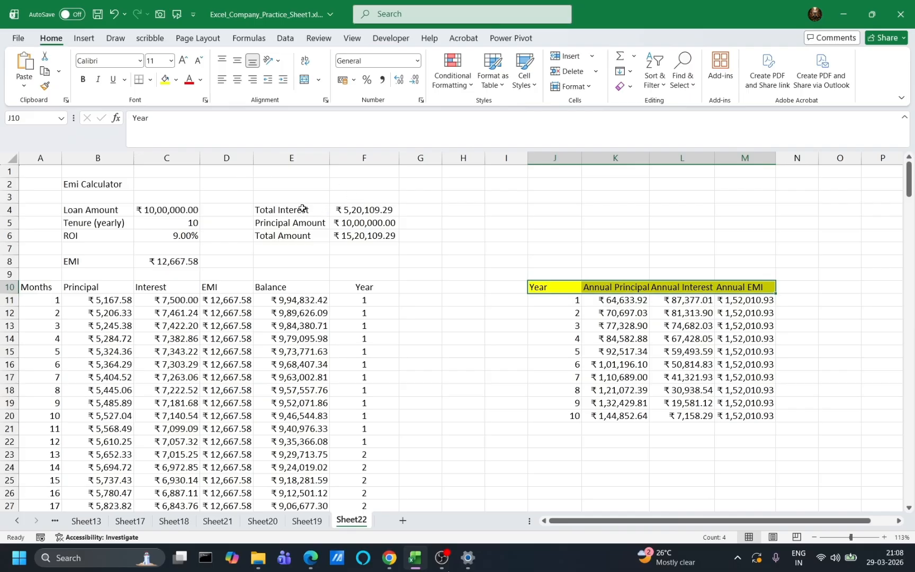
# - Insert a 2-D pie chart of E4:F5 comparing total interest and principal amount, shrink it, and place it beside the totals
pyautogui.moveTo(302, 208); pyautogui.dragTo(366, 223)
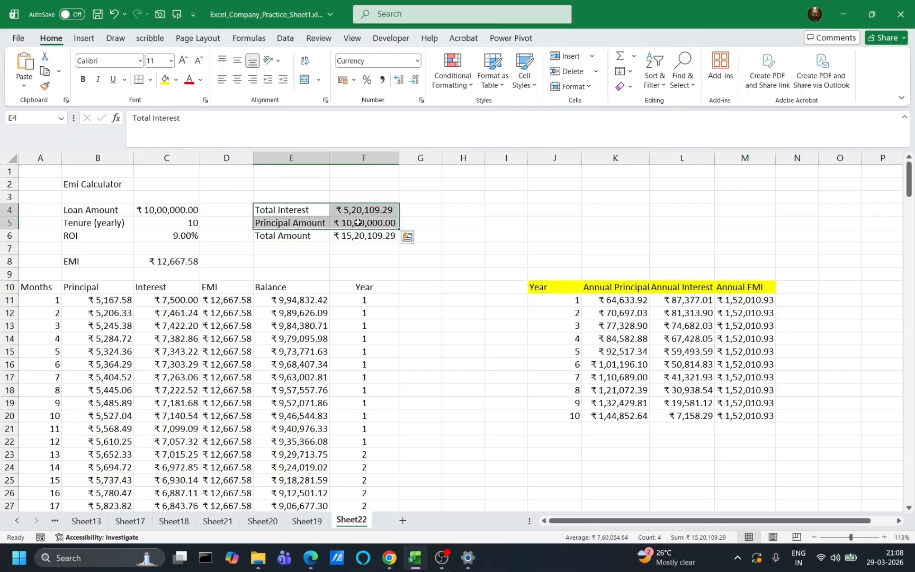
pyautogui.click(84, 38)
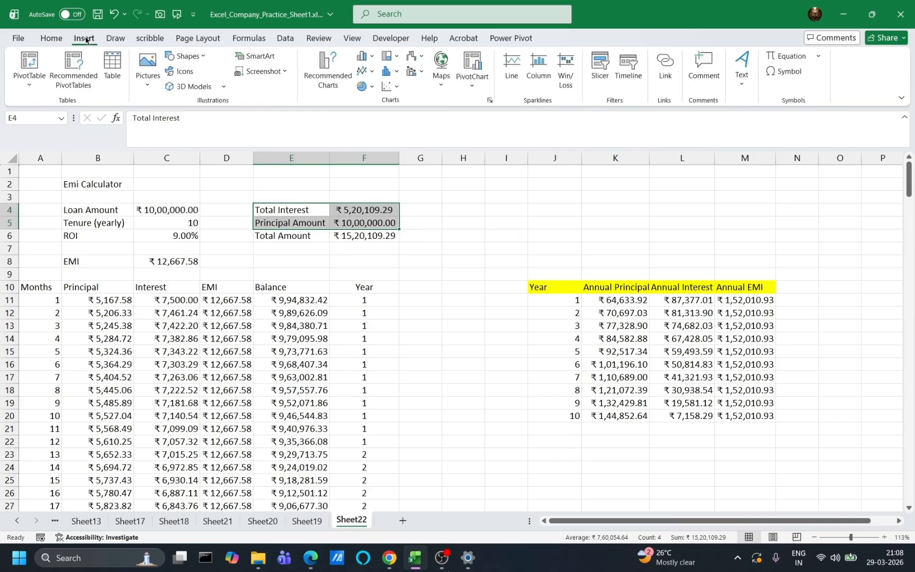
pyautogui.click(365, 86)
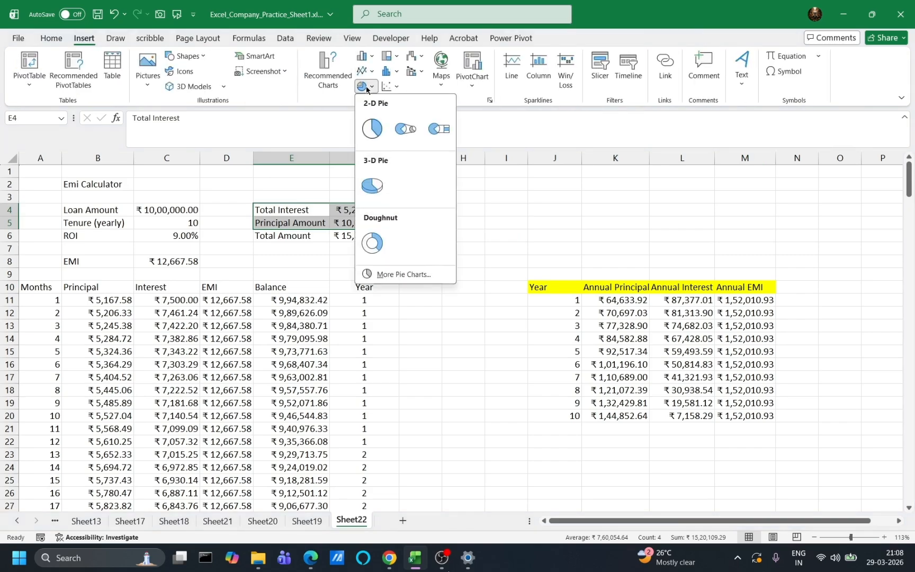
pyautogui.click(373, 127)
pyautogui.moveTo(622, 435); pyautogui.dragTo(528, 408)
pyautogui.moveTo(534, 372); pyautogui.dragTo(588, 297)
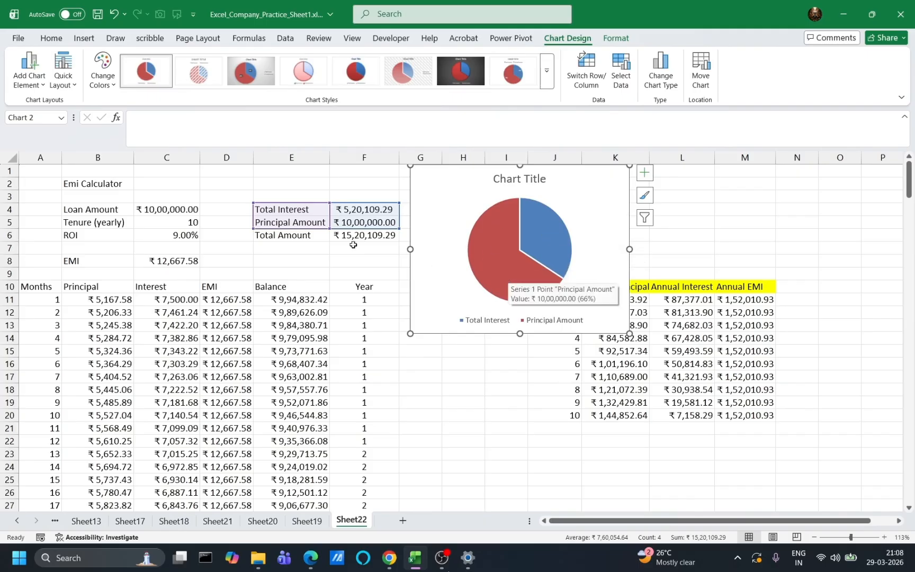
# - Set the tenure in C5 to 20 years and check the pie chart's slices and the recalculated schedule
pyautogui.click(167, 220)
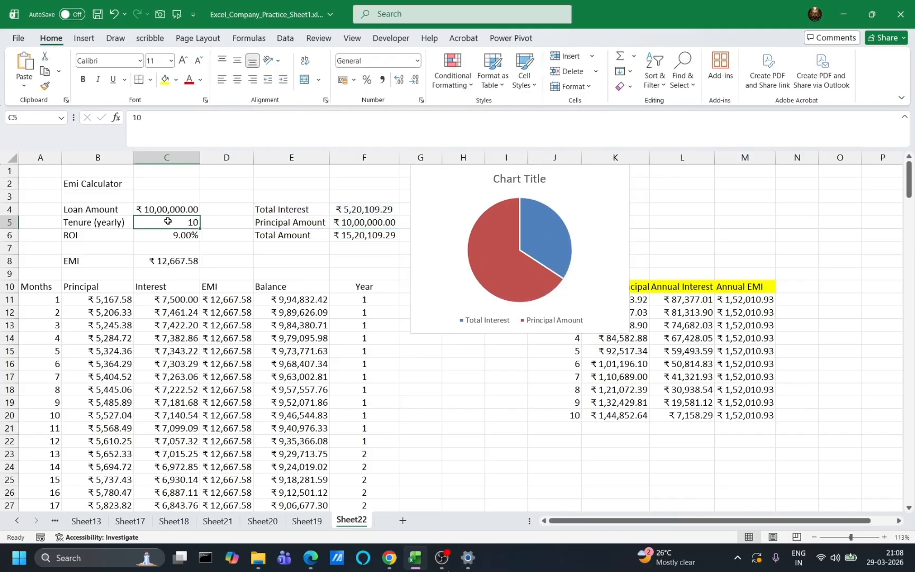
pyautogui.write('20')
pyautogui.press('Return')
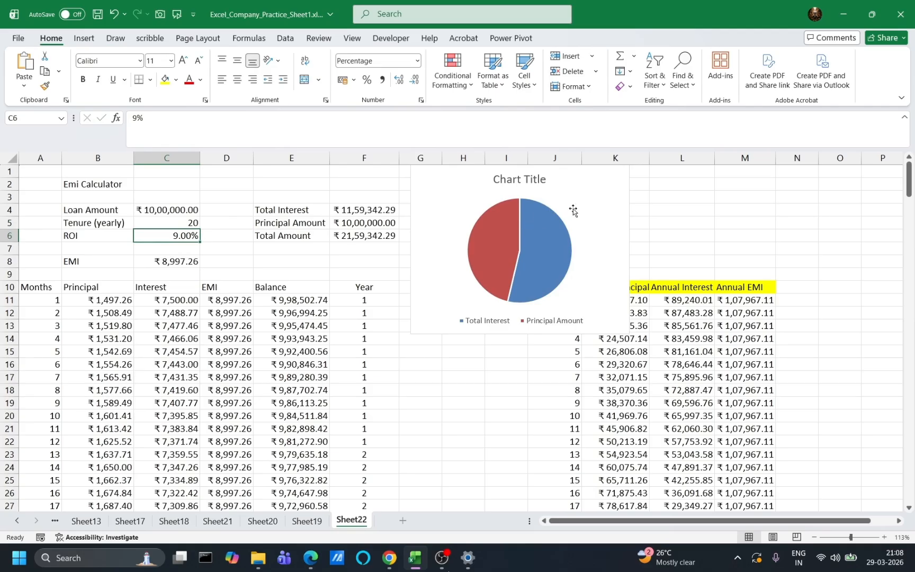
pyautogui.moveTo(507, 245)
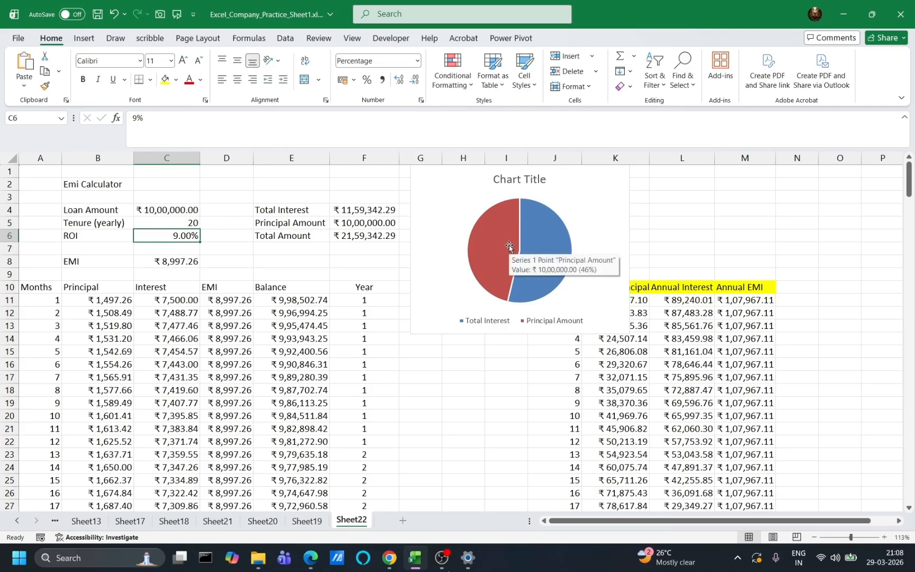
pyautogui.moveTo(543, 264)
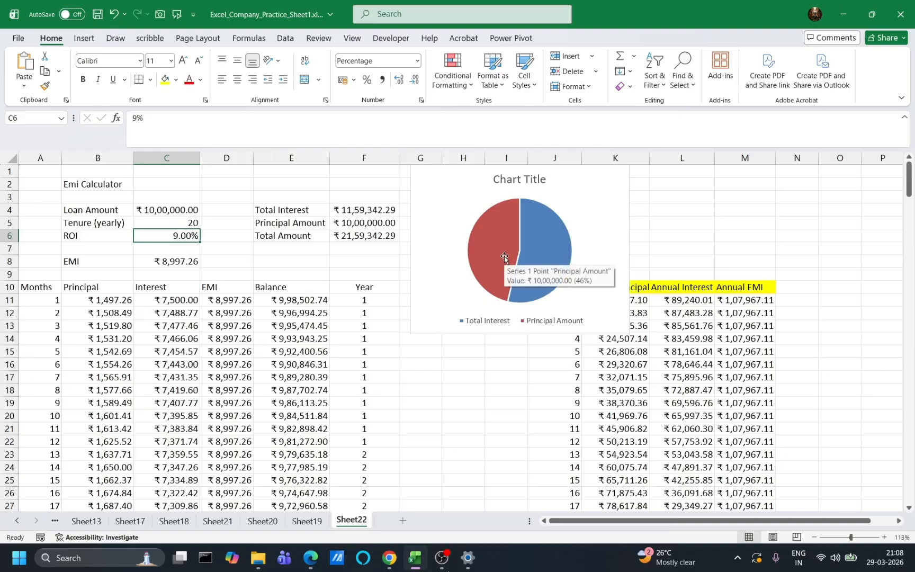
pyautogui.scroll(-4, 458, 398)
pyautogui.scroll(4, 458, 398)
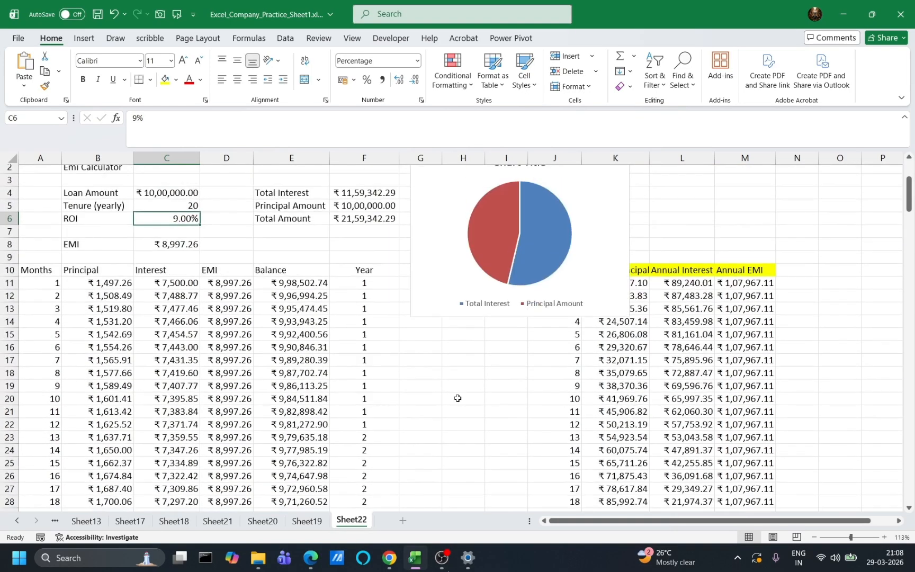